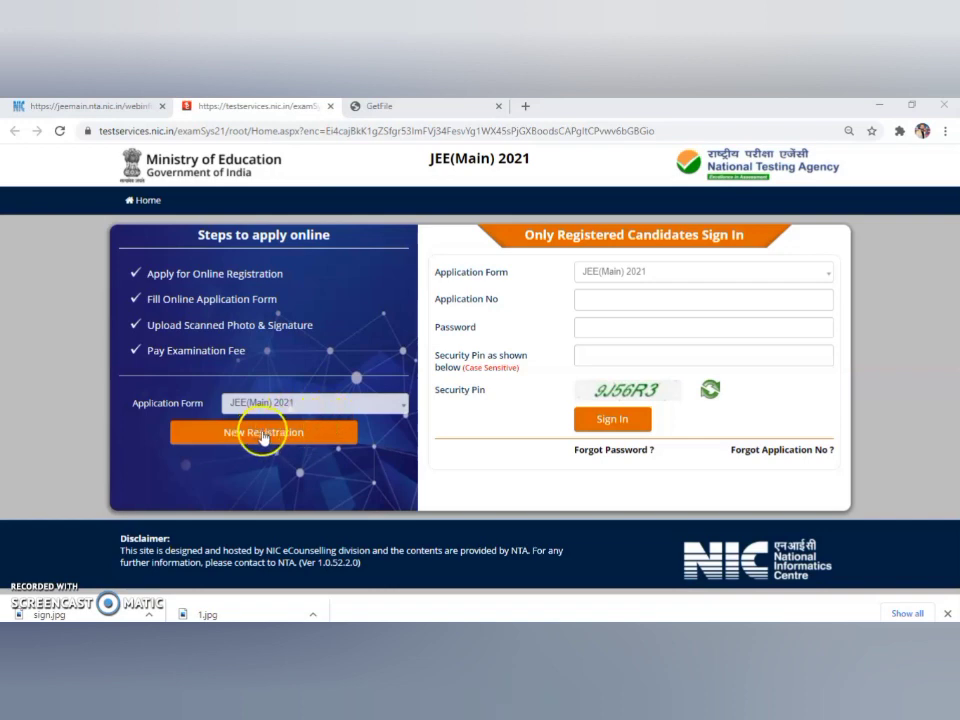
Start a new registration, read the instructions, accept the bulletin declaration and proceed to the form.
click(259, 436)
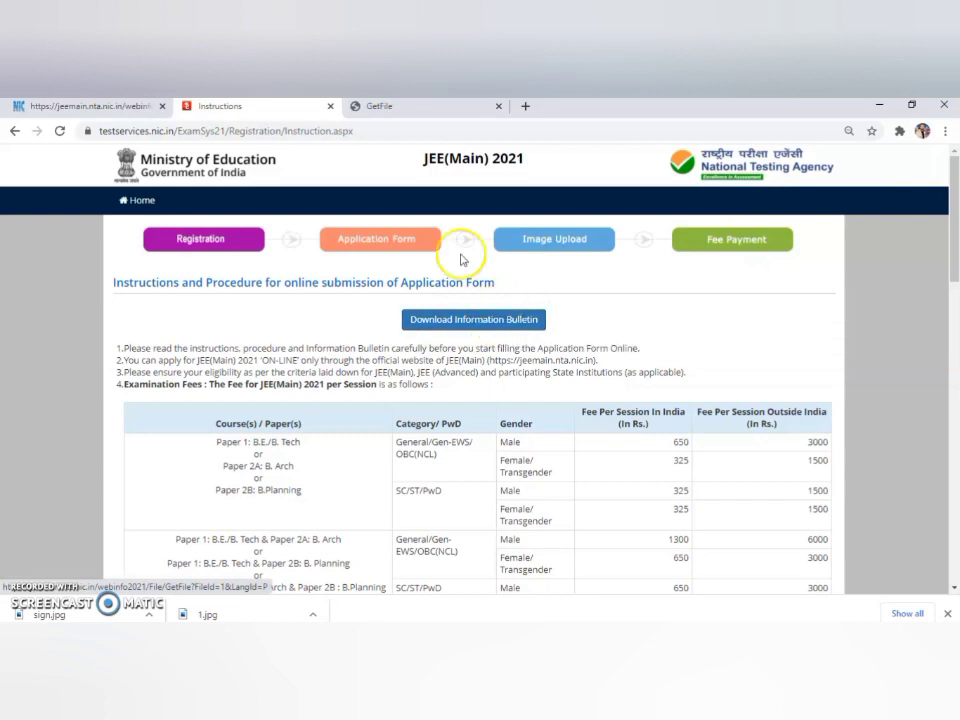
click(290, 107)
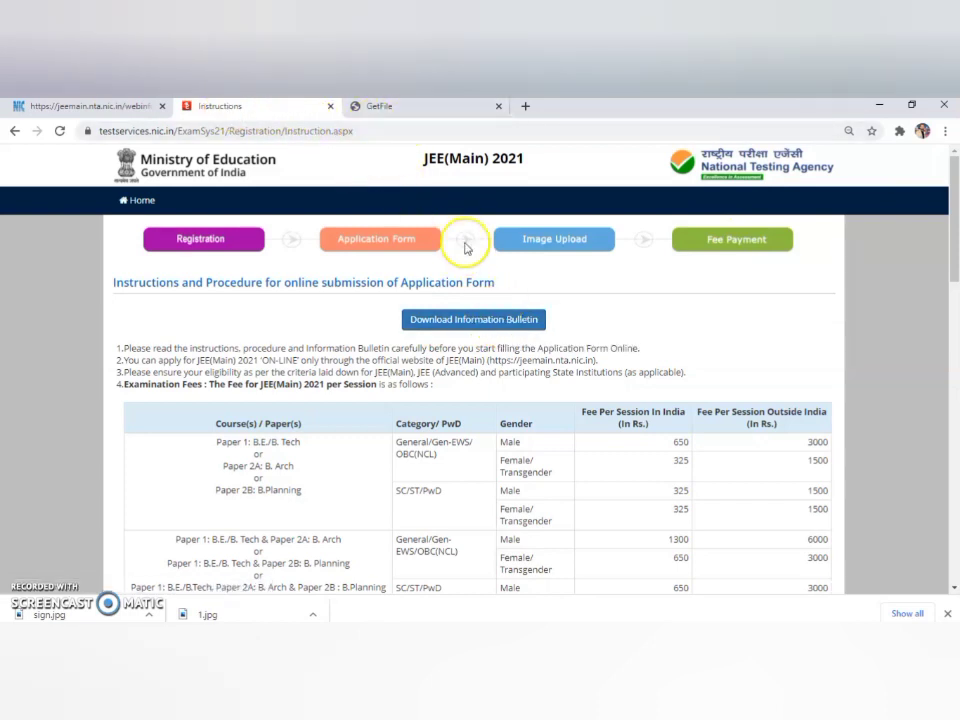
drag(952, 253, 950, 303)
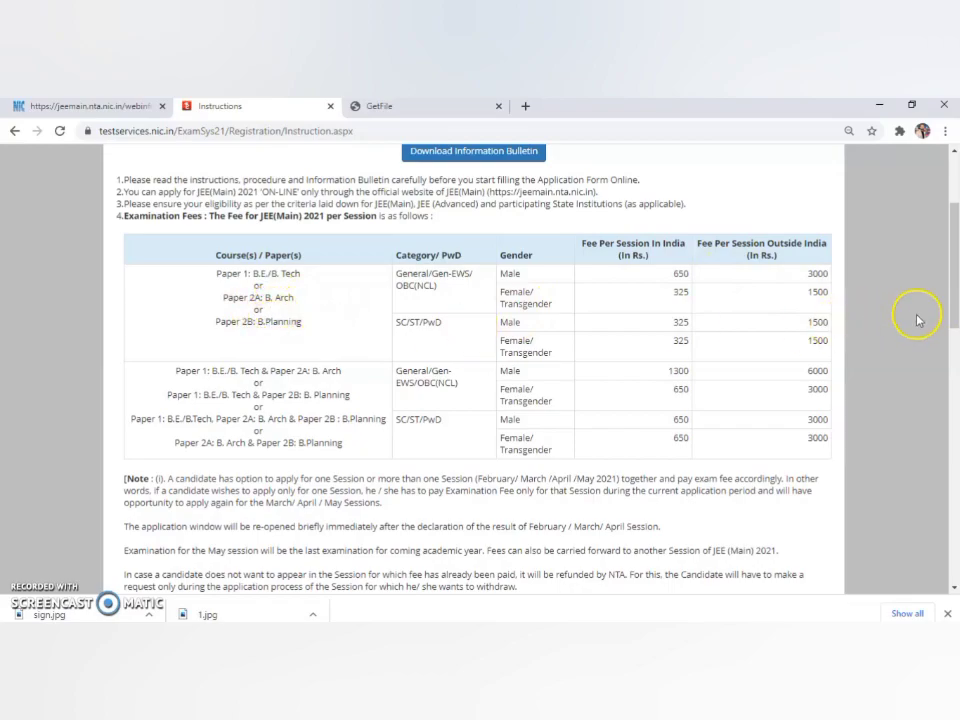
drag(955, 310, 953, 520)
click(285, 467)
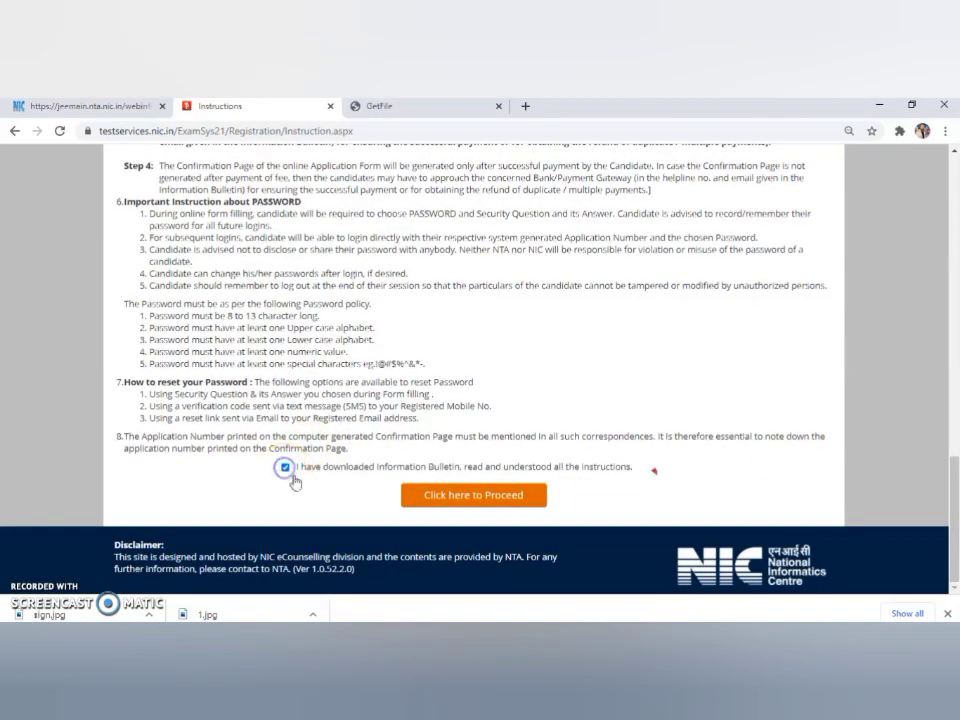
click(468, 497)
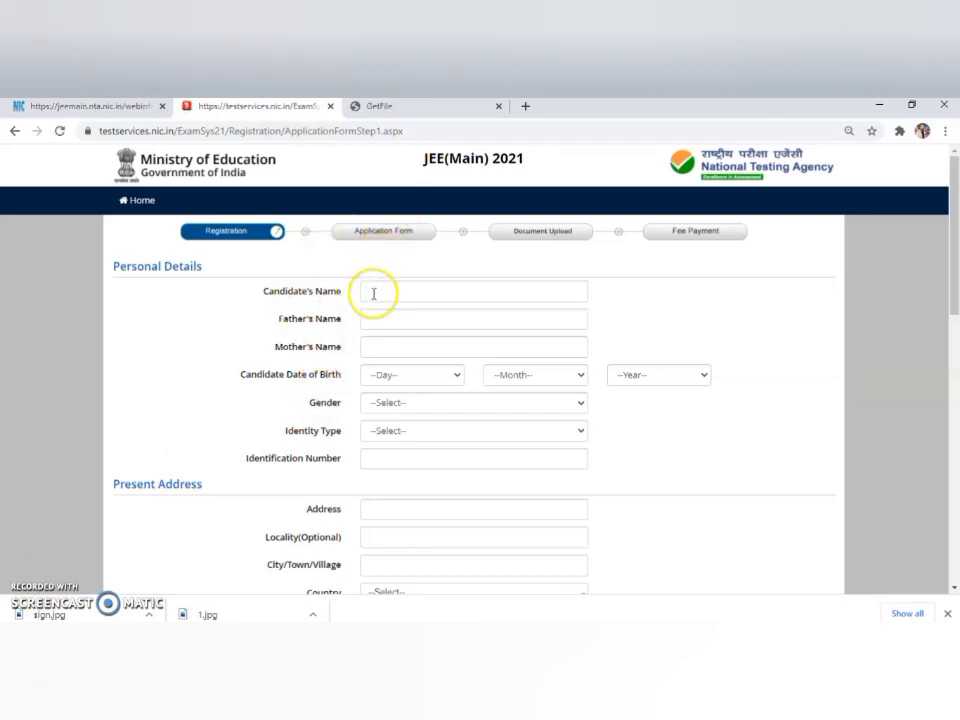
Enter the candidate's, father's and mother's names.
click(390, 290)
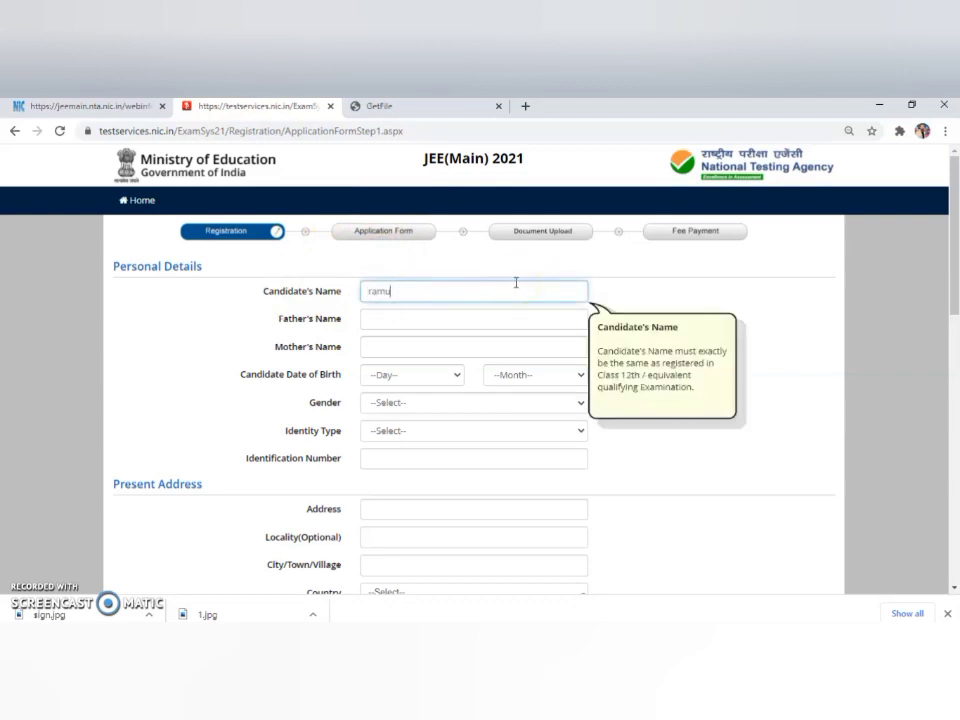
key(Tab)
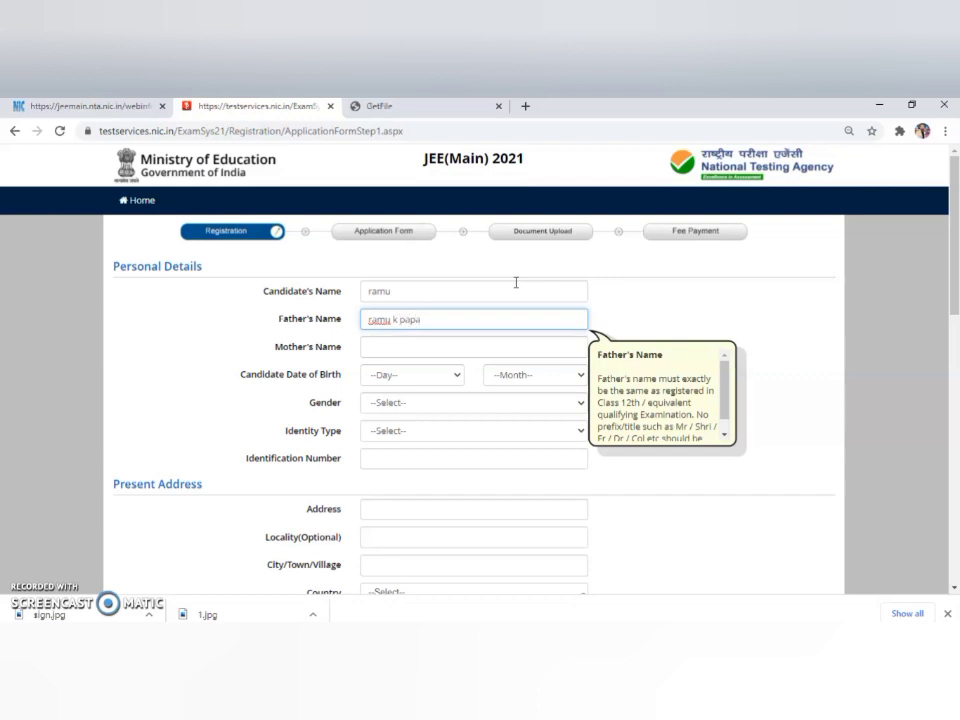
key(Tab)
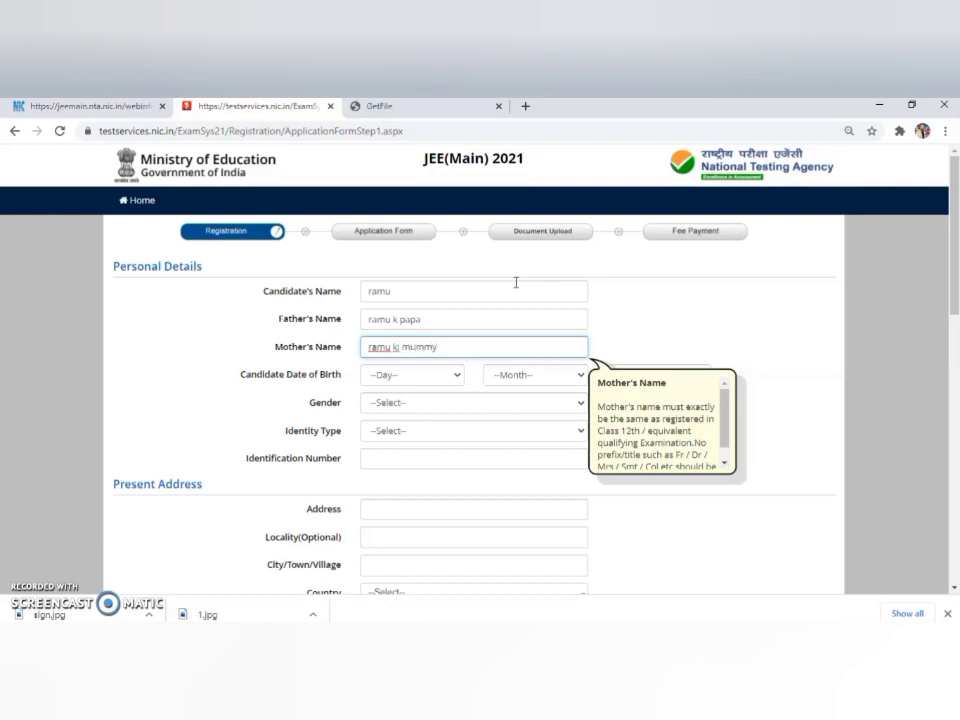
Set the date of birth to 15 February 2001 and gender to Male.
click(458, 380)
click(405, 302)
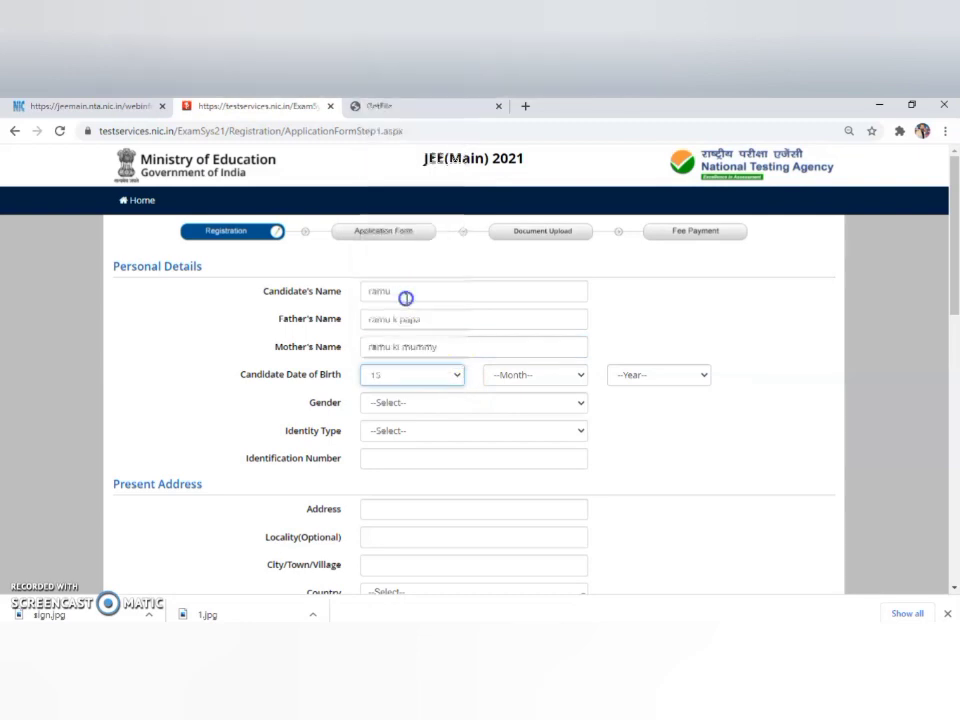
click(540, 376)
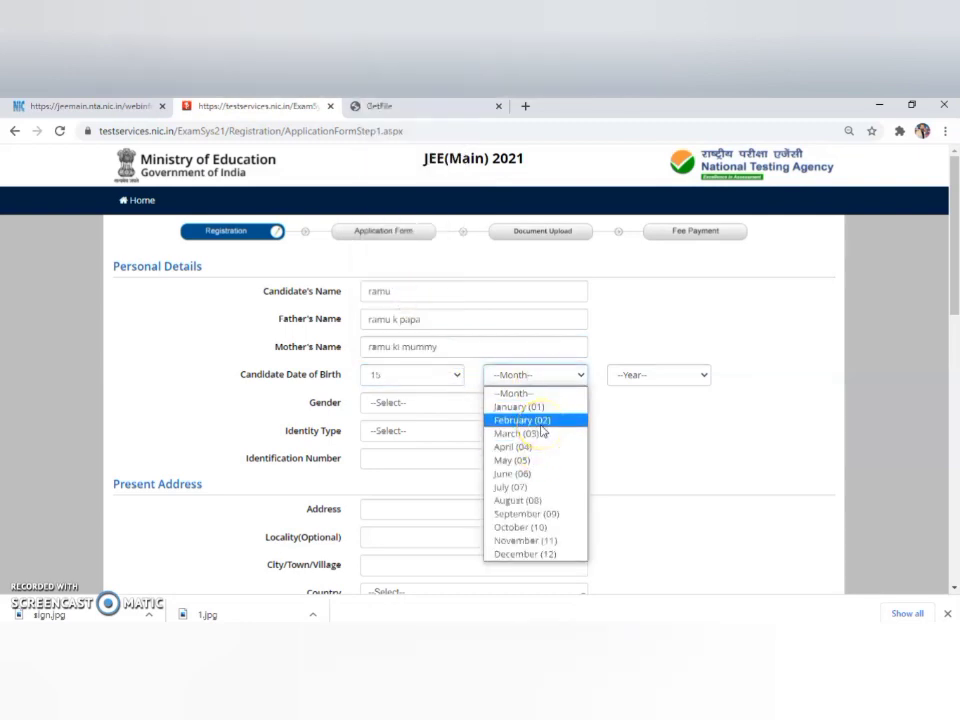
click(541, 425)
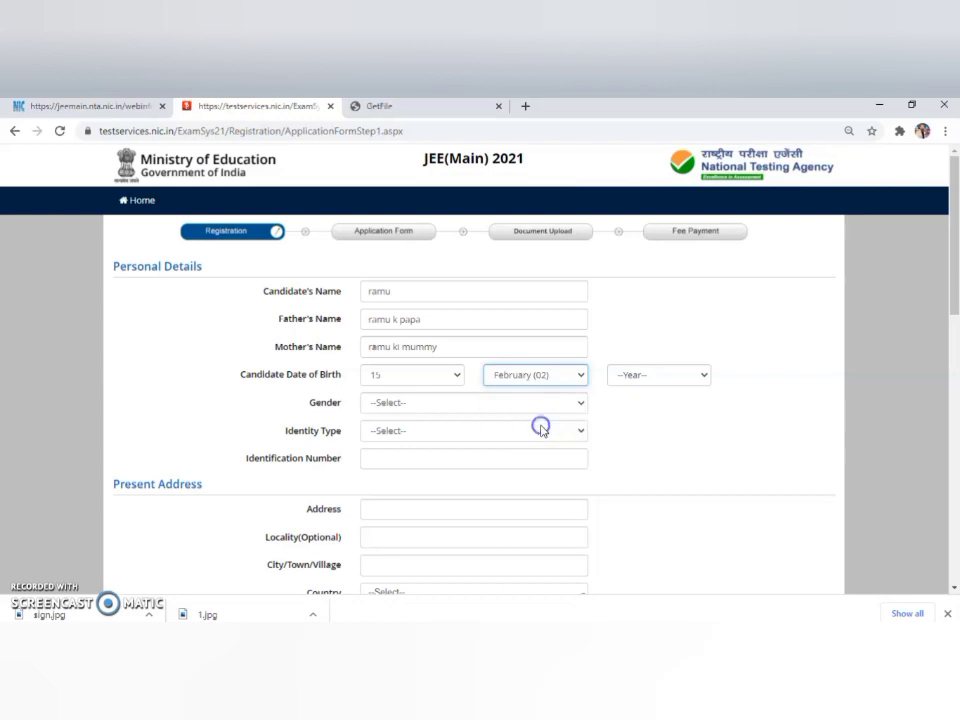
click(656, 376)
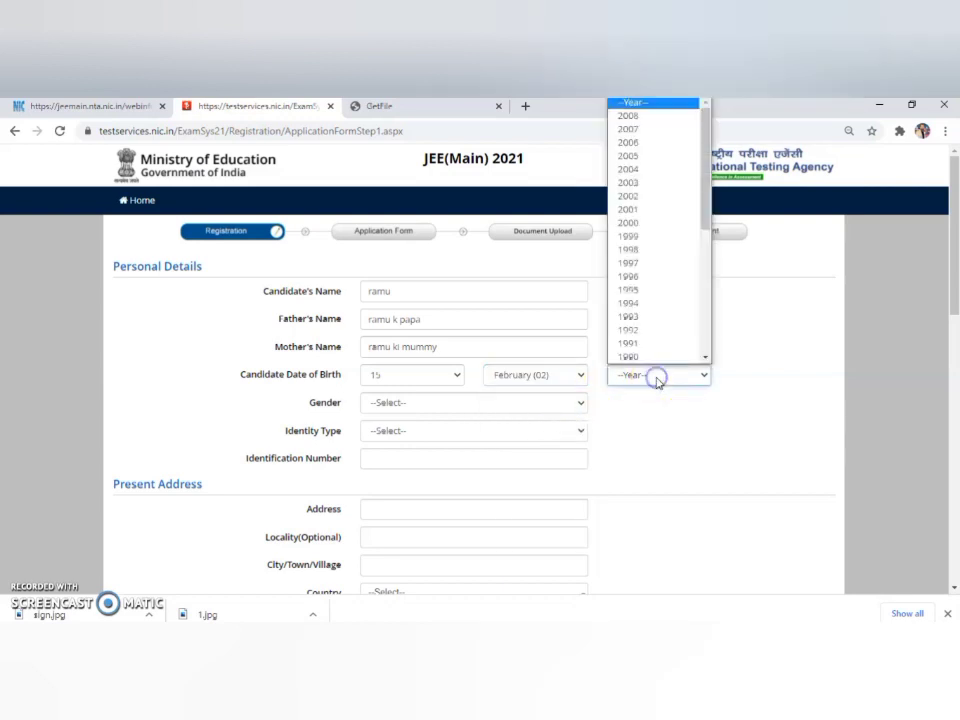
click(636, 210)
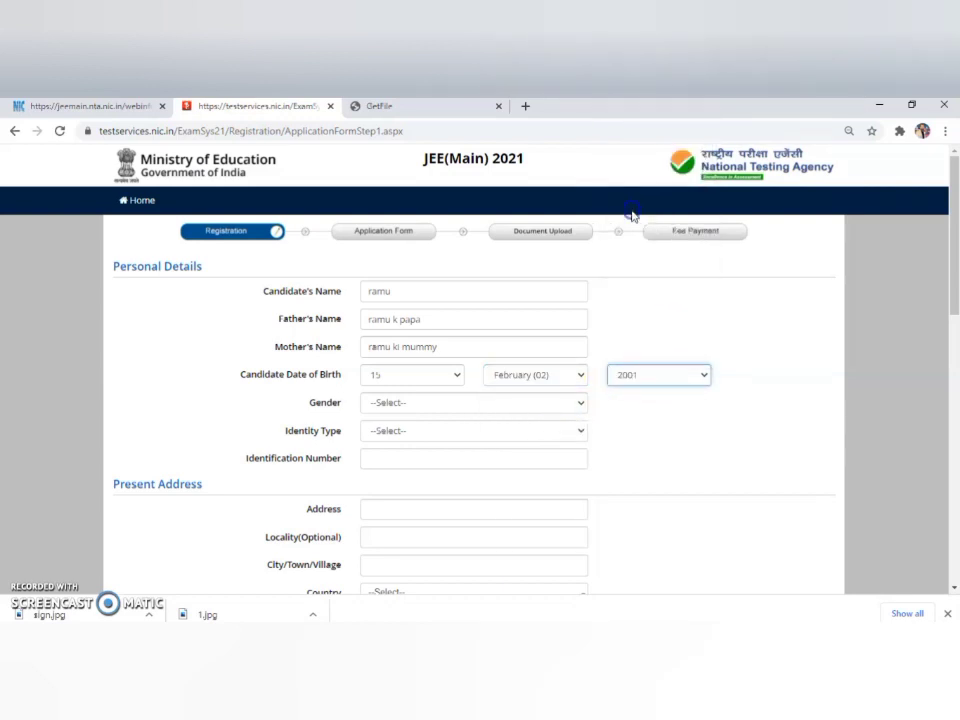
click(497, 408)
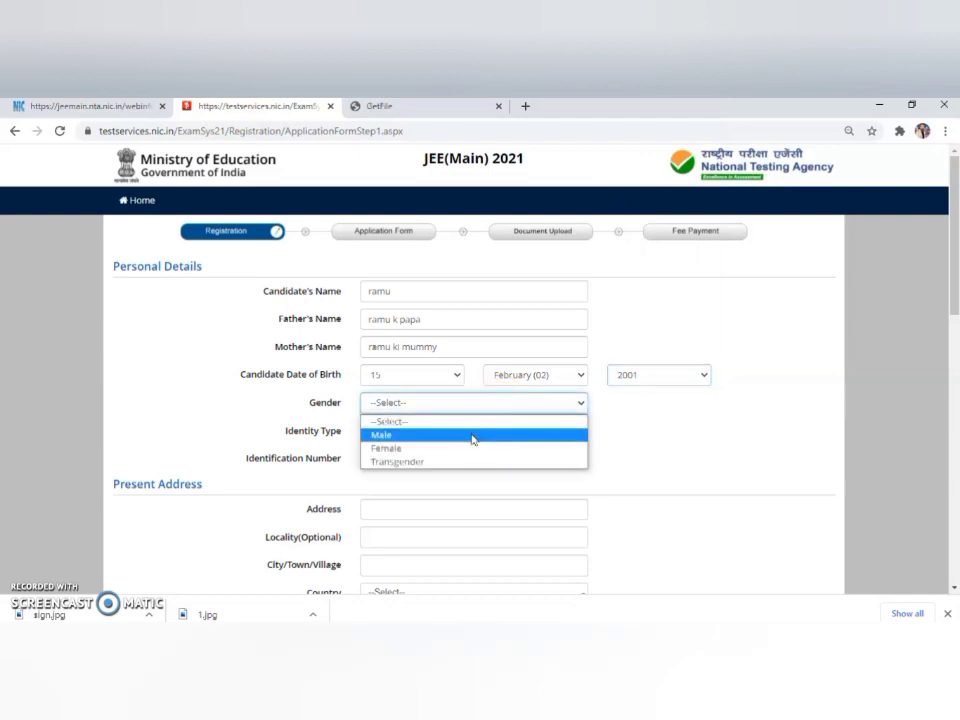
click(472, 438)
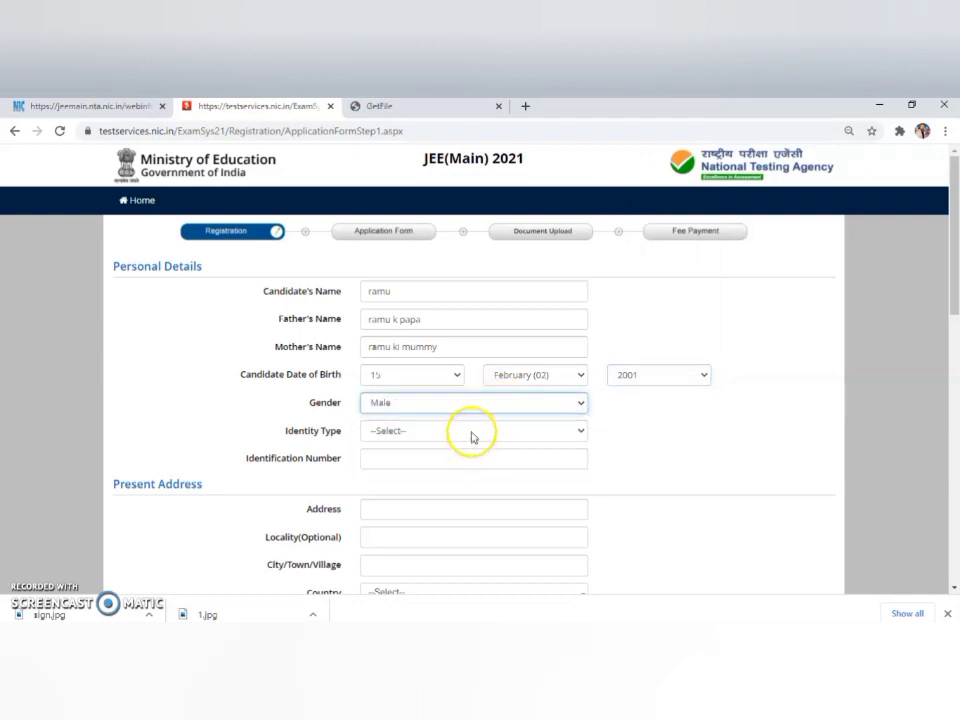
Choose another government photo ID as identity type, enter its number, and begin the present address.
click(472, 433)
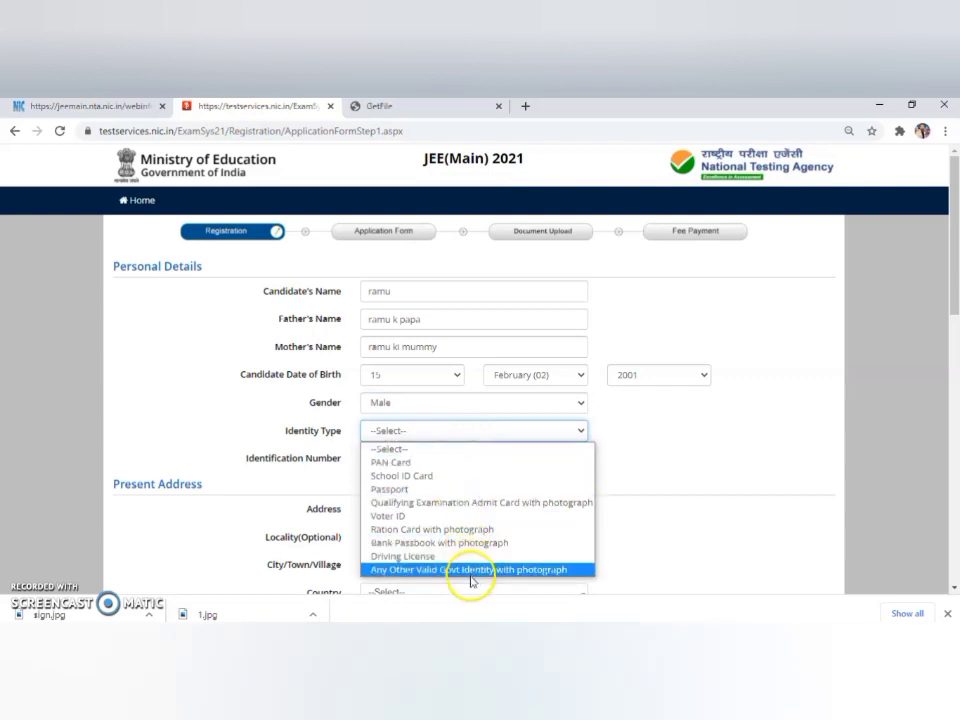
click(451, 462)
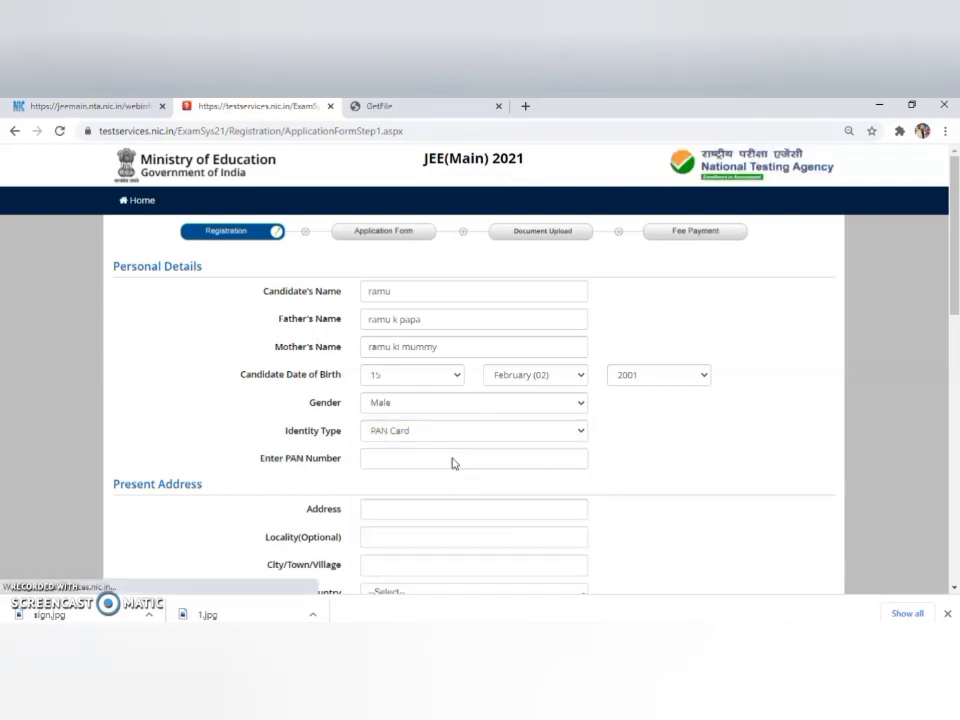
click(578, 431)
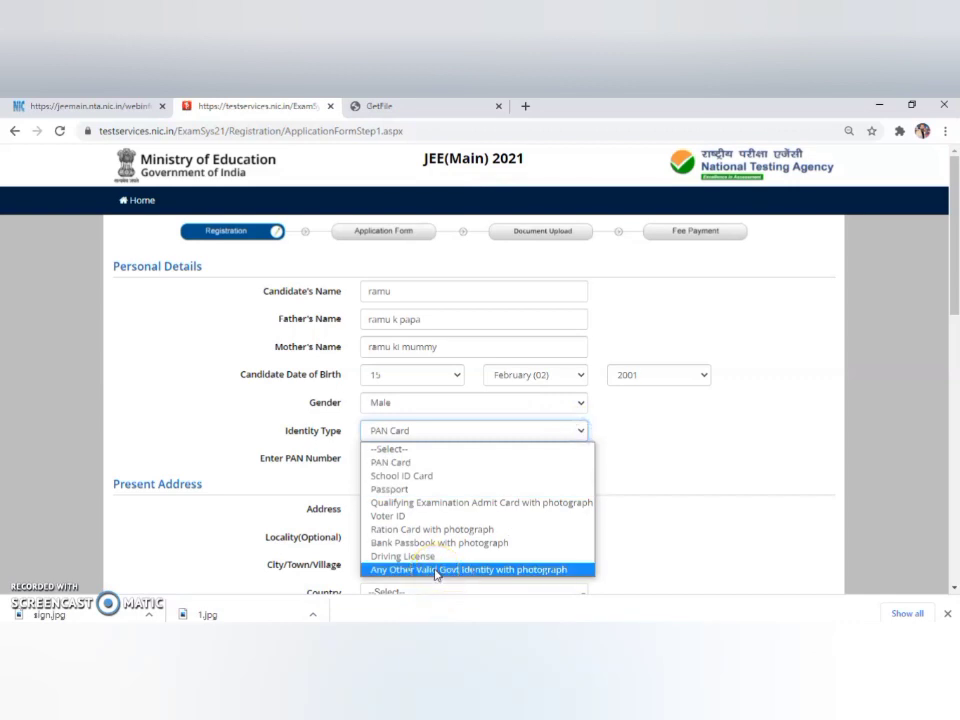
click(436, 570)
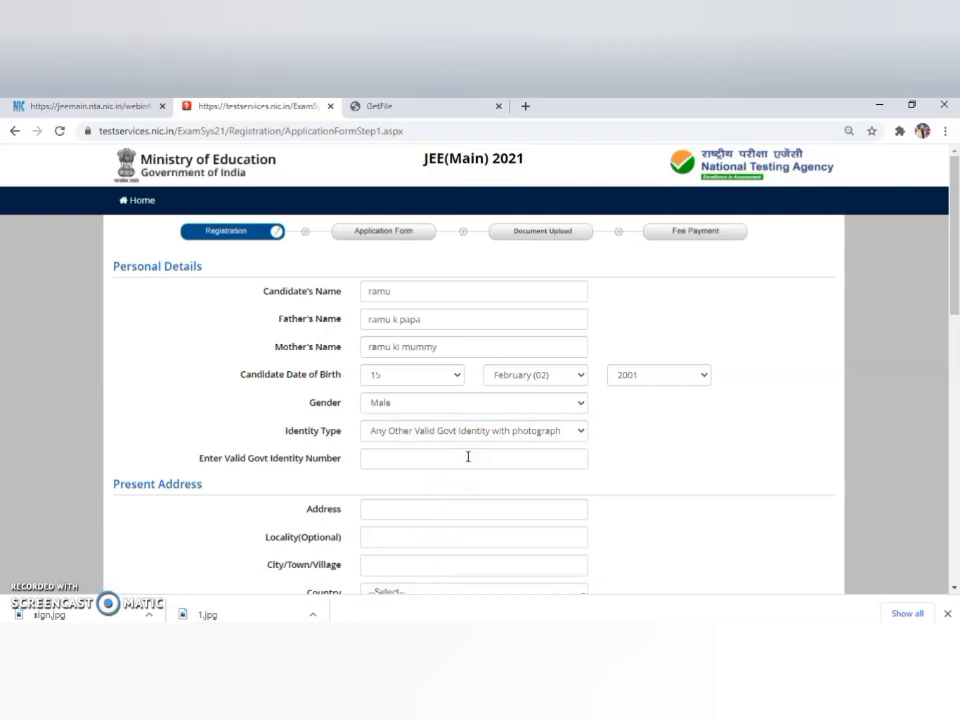
click(466, 457)
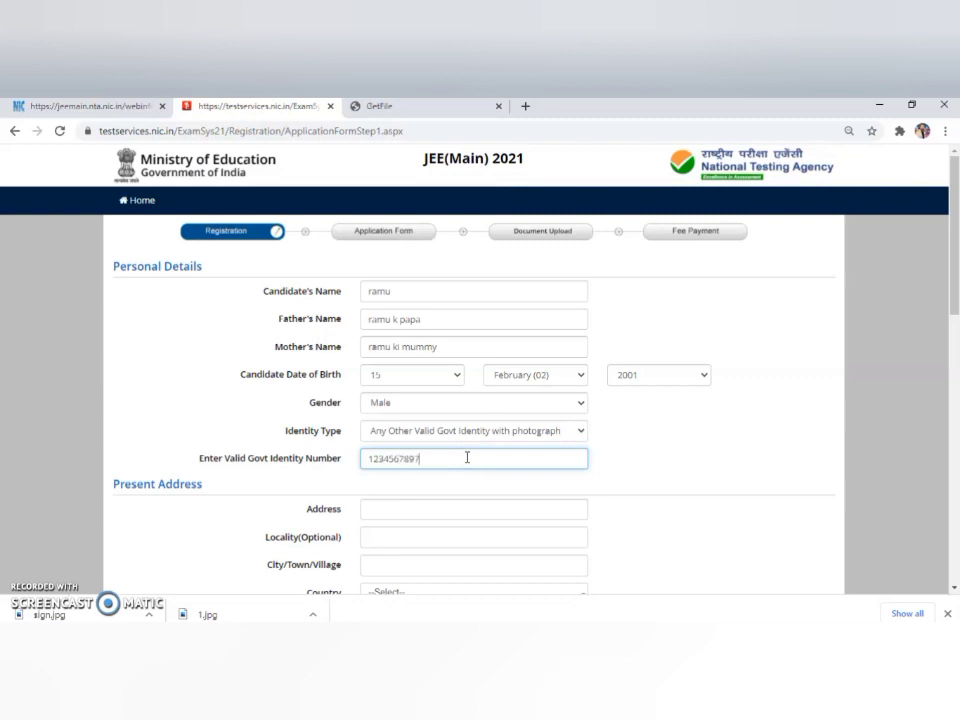
click(461, 507)
click(470, 507)
Fill the present address from the saved entry, with country India and district ANAND.
click(481, 418)
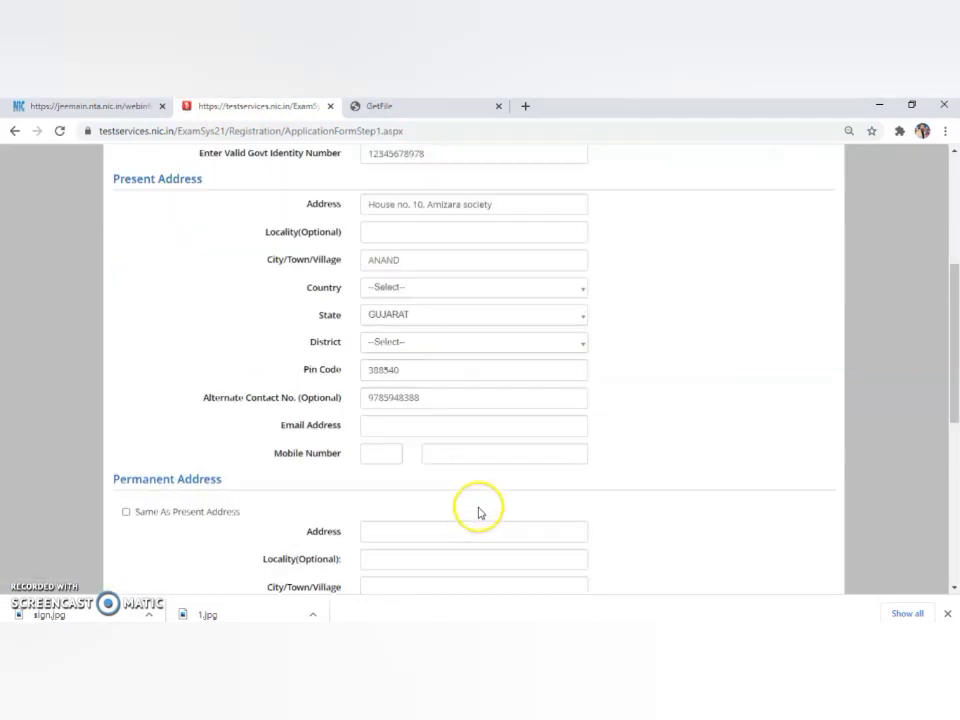
drag(952, 316, 941, 234)
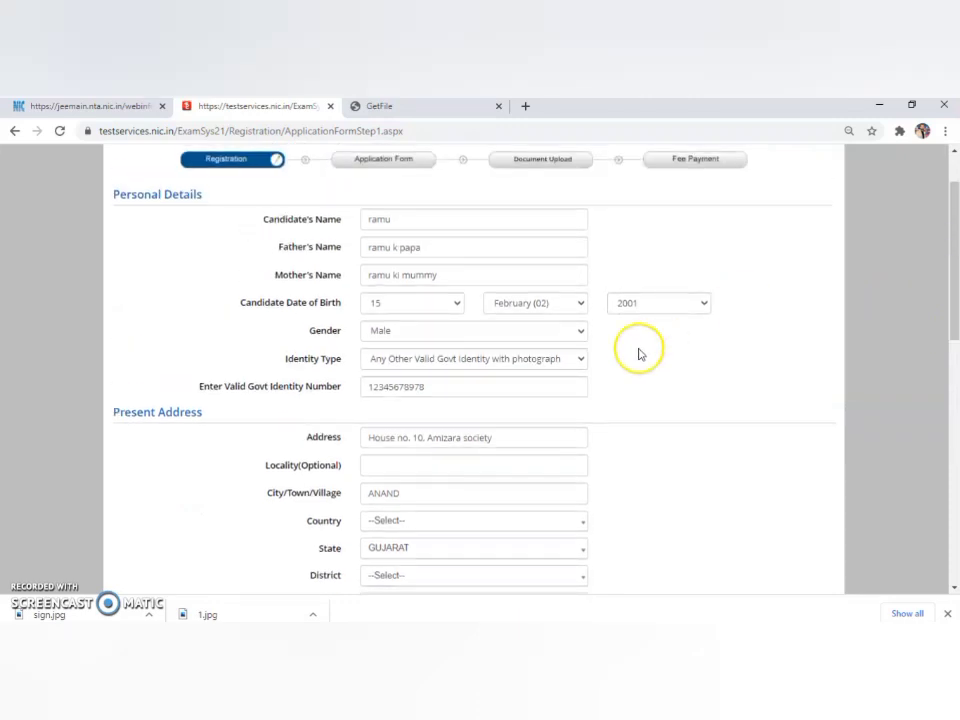
click(516, 446)
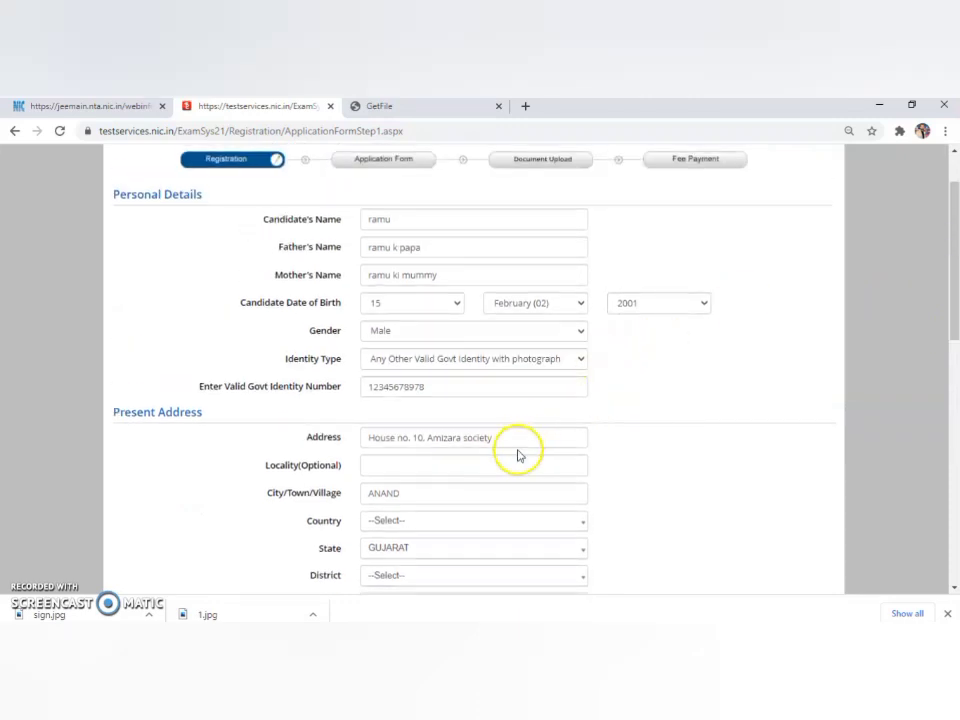
drag(955, 292, 953, 327)
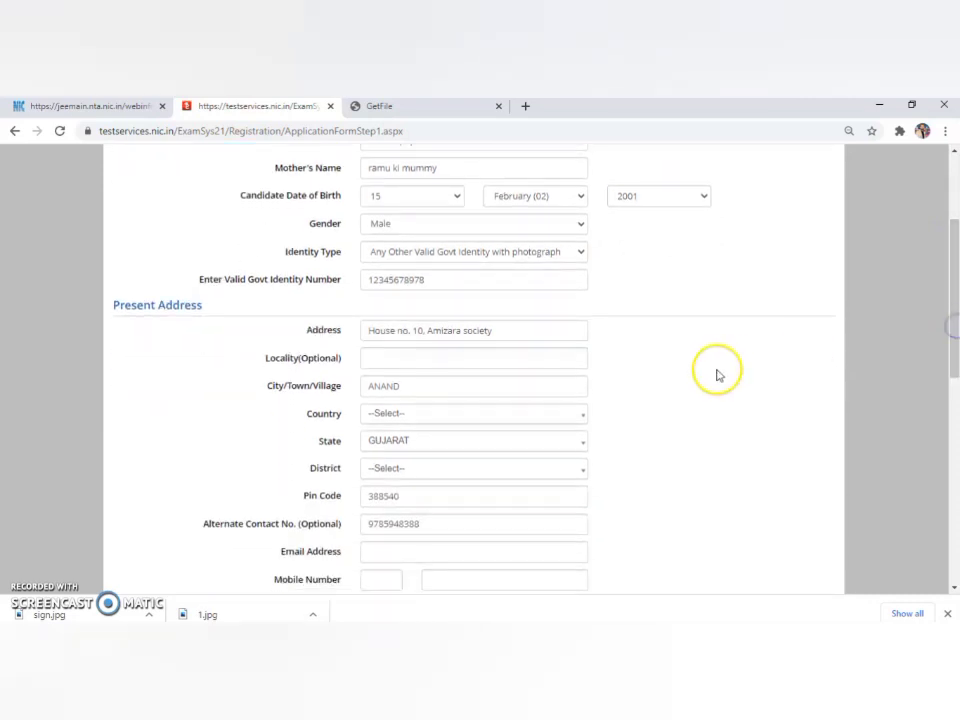
click(580, 414)
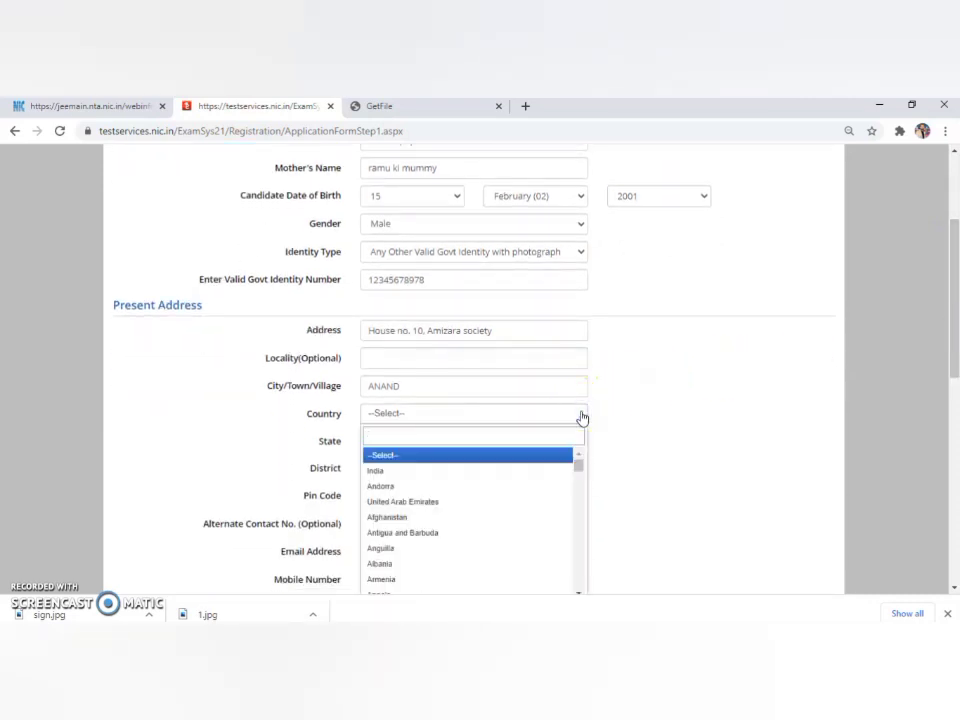
click(511, 471)
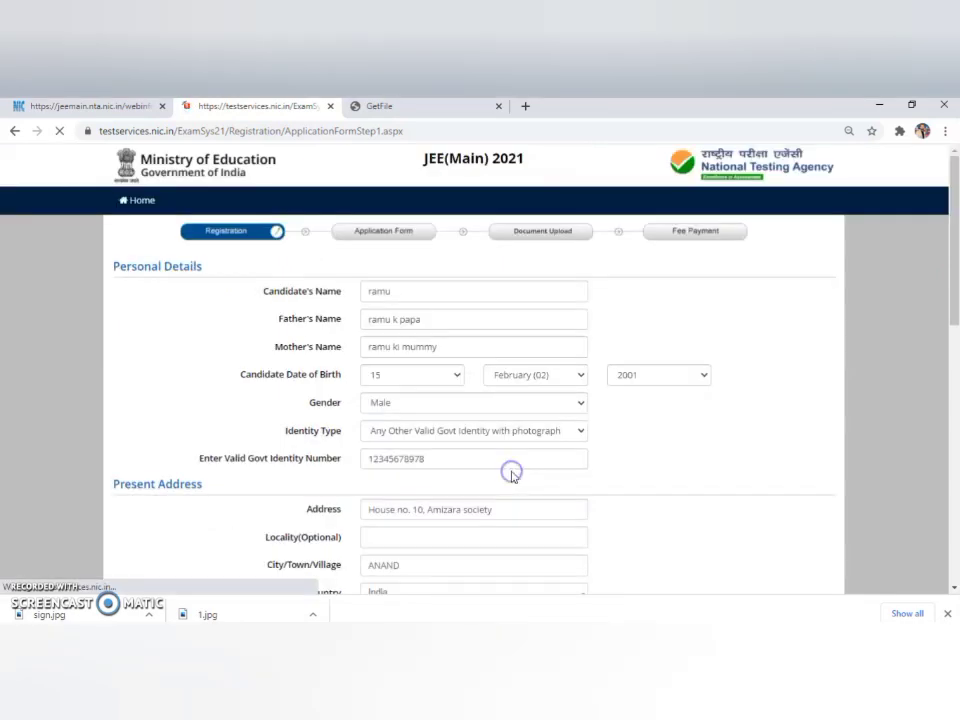
drag(952, 296, 954, 332)
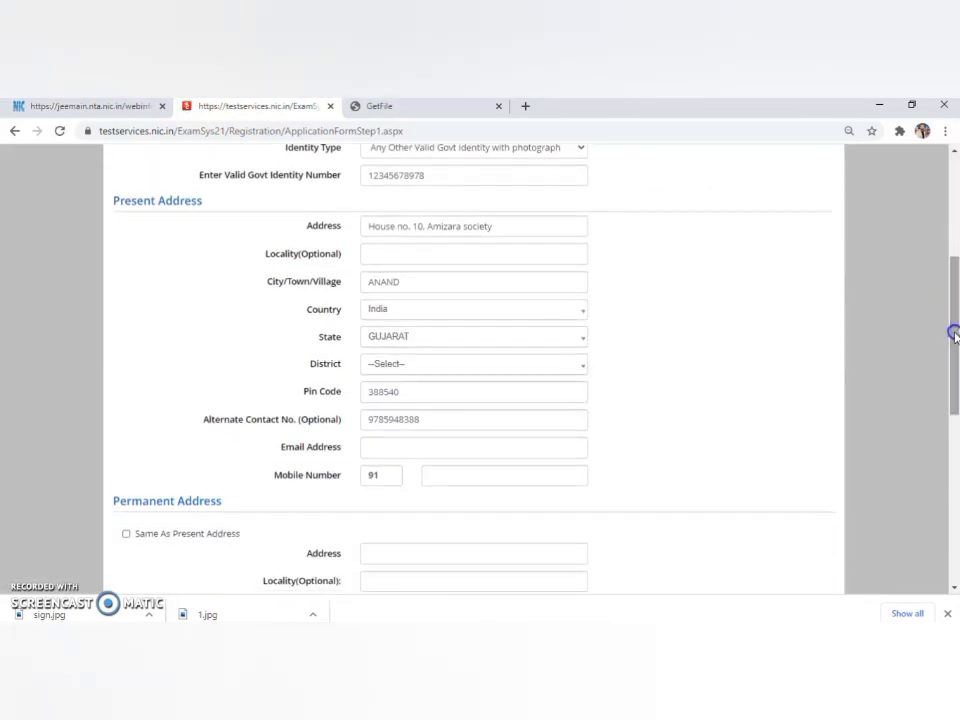
click(581, 368)
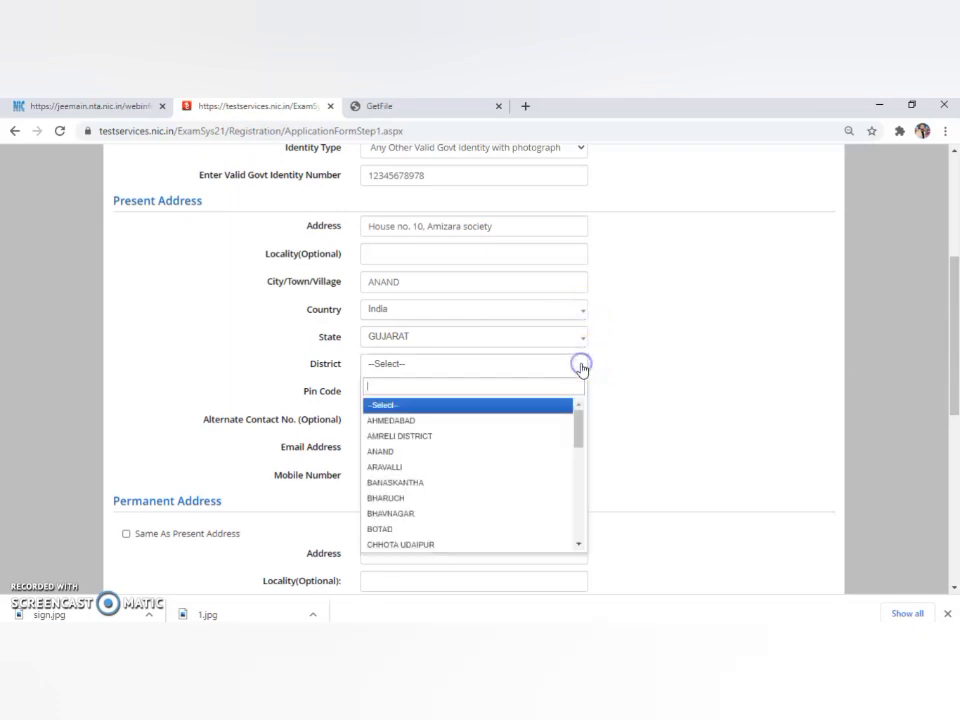
click(446, 452)
Clear the alternate contact number and enter the e-mail address and mobile number.
click(433, 426)
key(BackSpace)
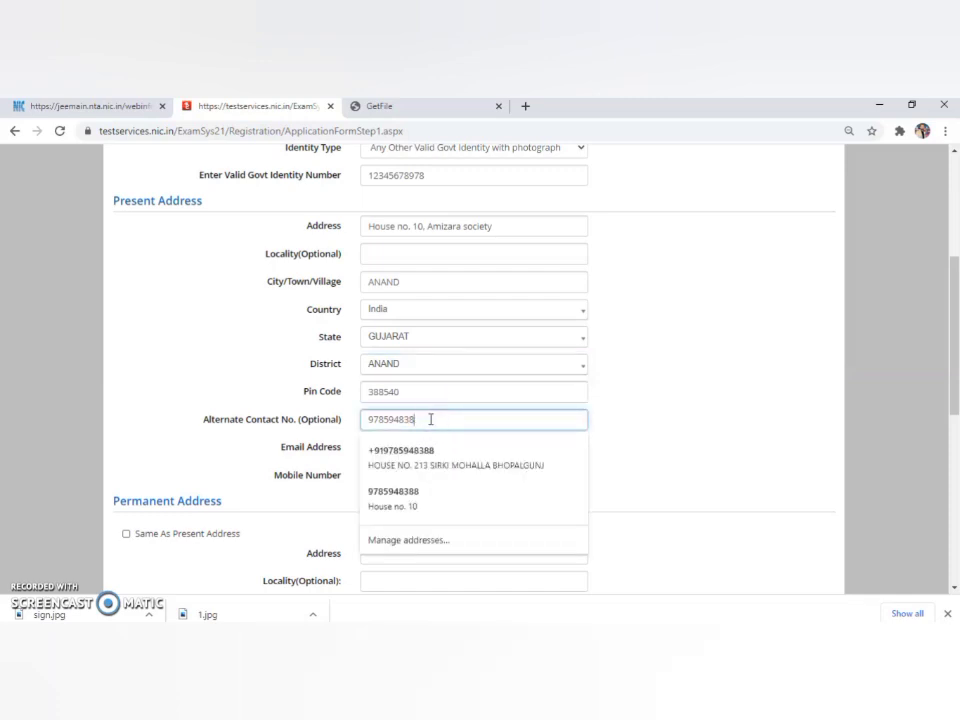
key(ctrl+a)
key(BackSpace)
text(982)
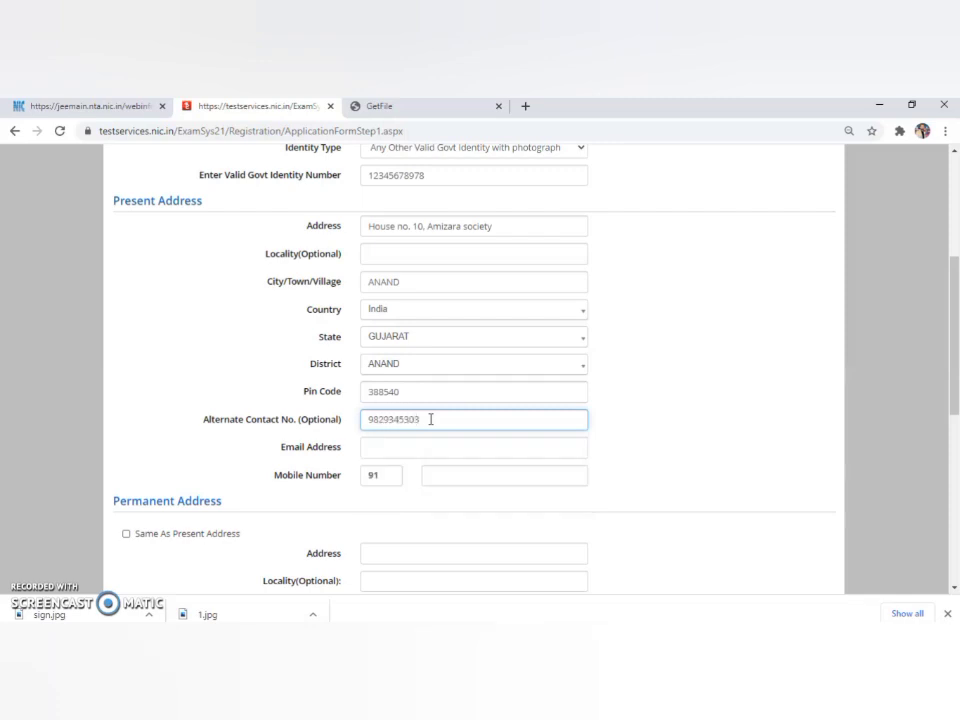
click(429, 420)
click(422, 449)
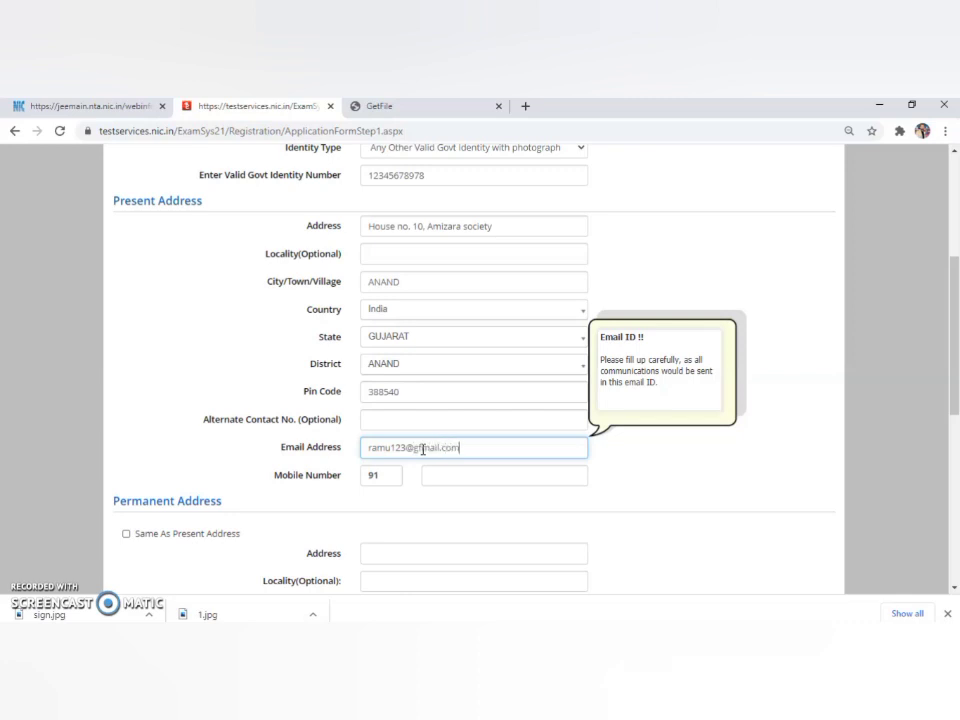
click(436, 474)
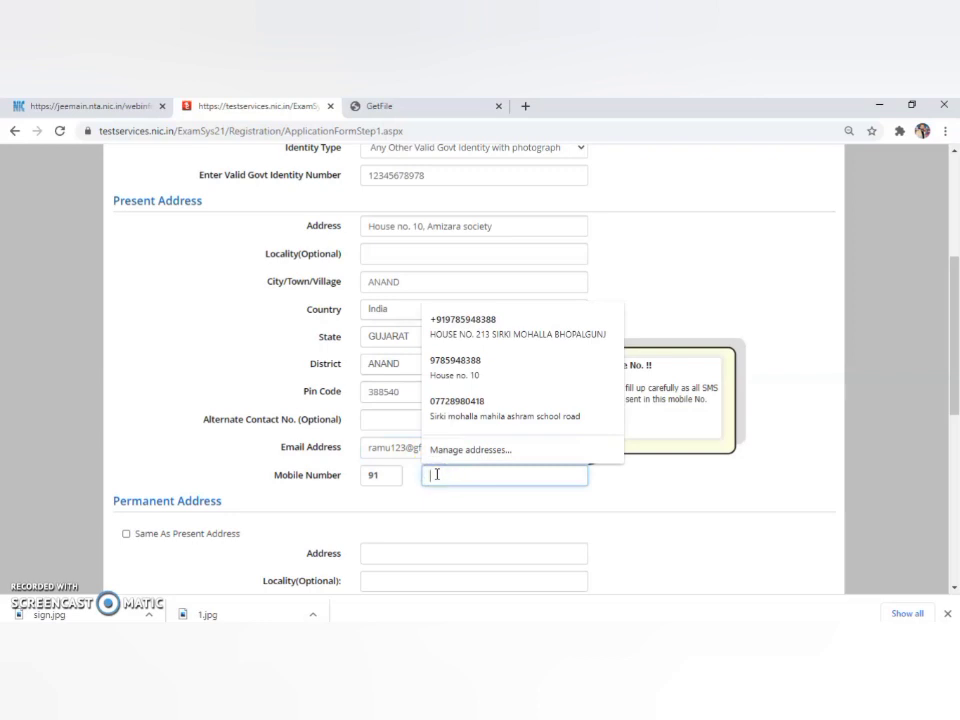
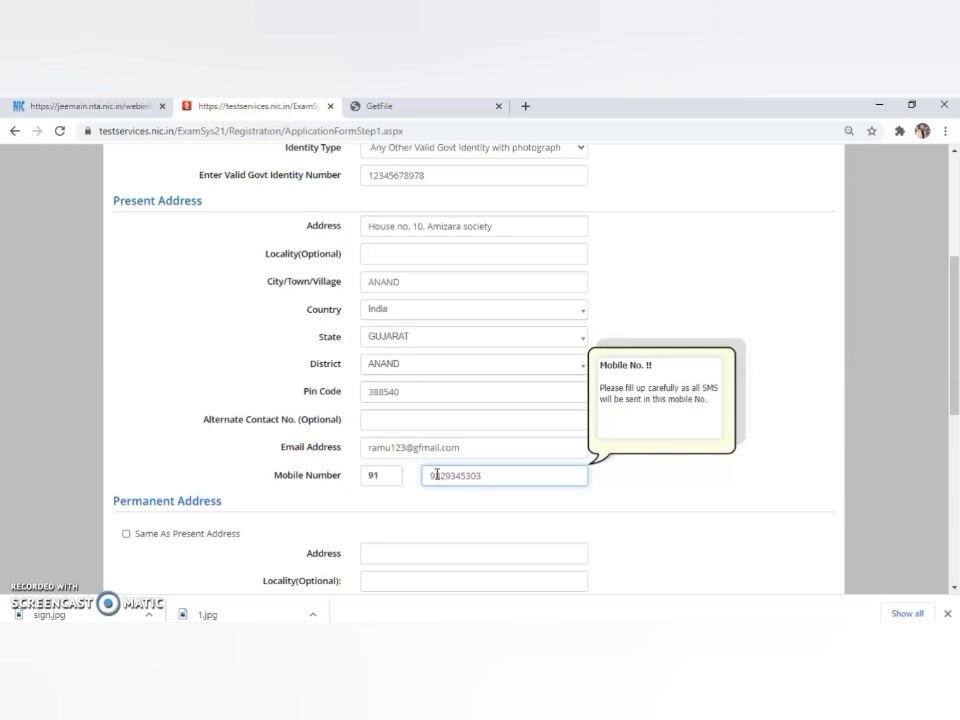
drag(955, 367, 955, 438)
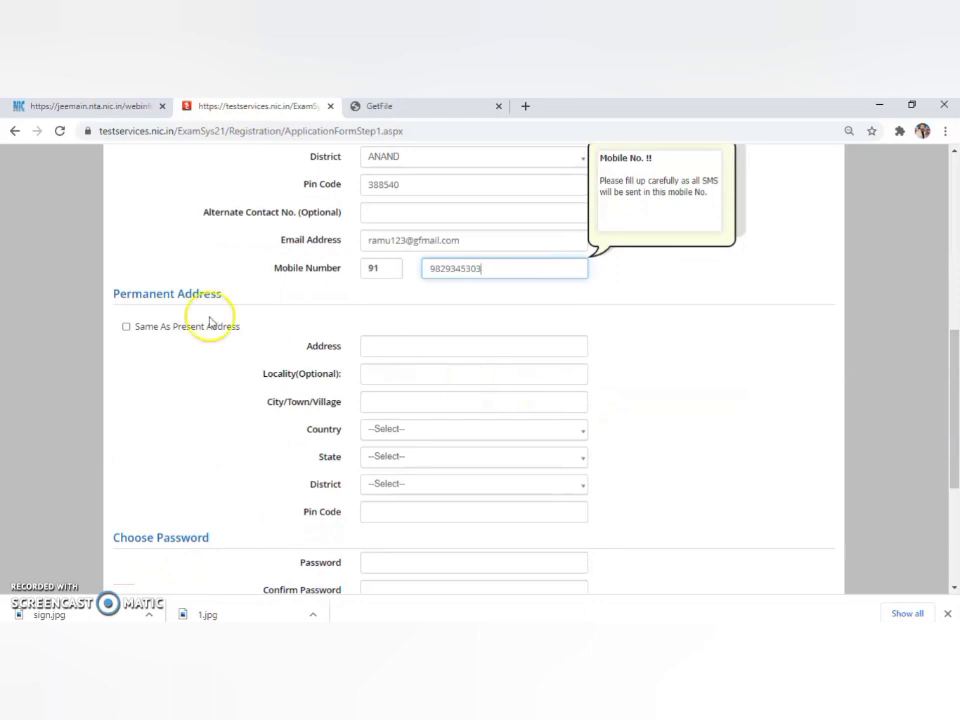
Make the permanent address same as the present one and set and confirm the password.
click(160, 327)
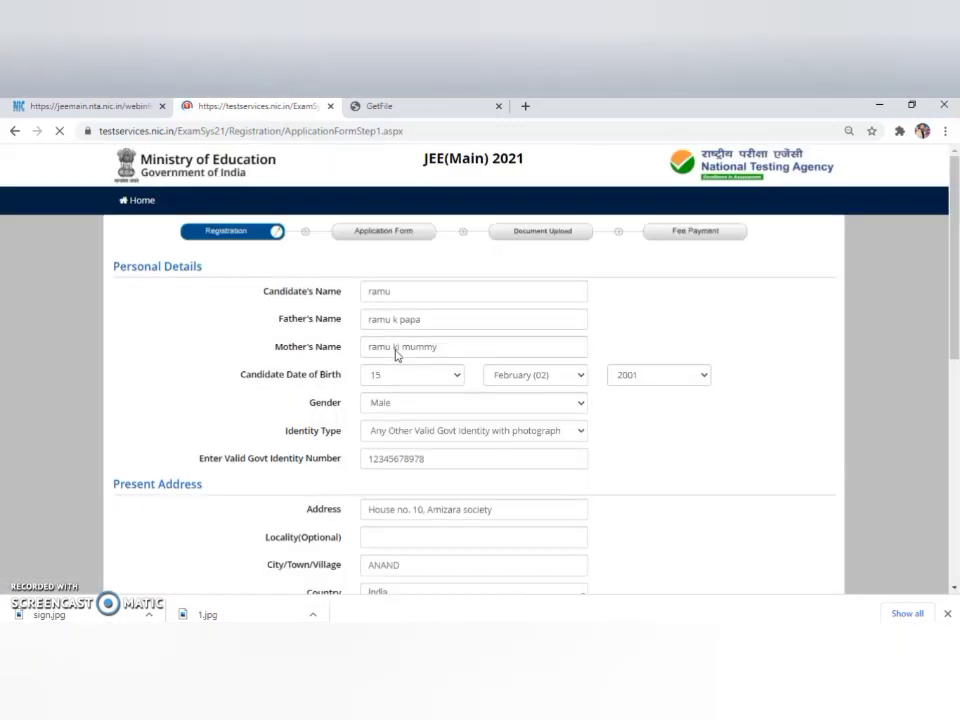
drag(954, 450, 954, 386)
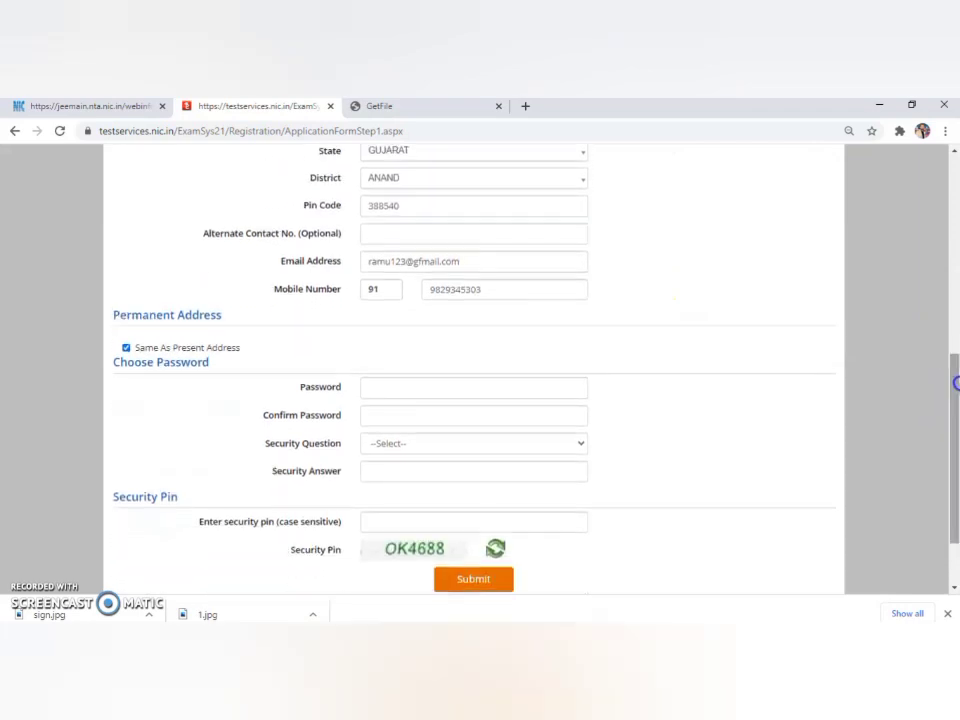
click(551, 394)
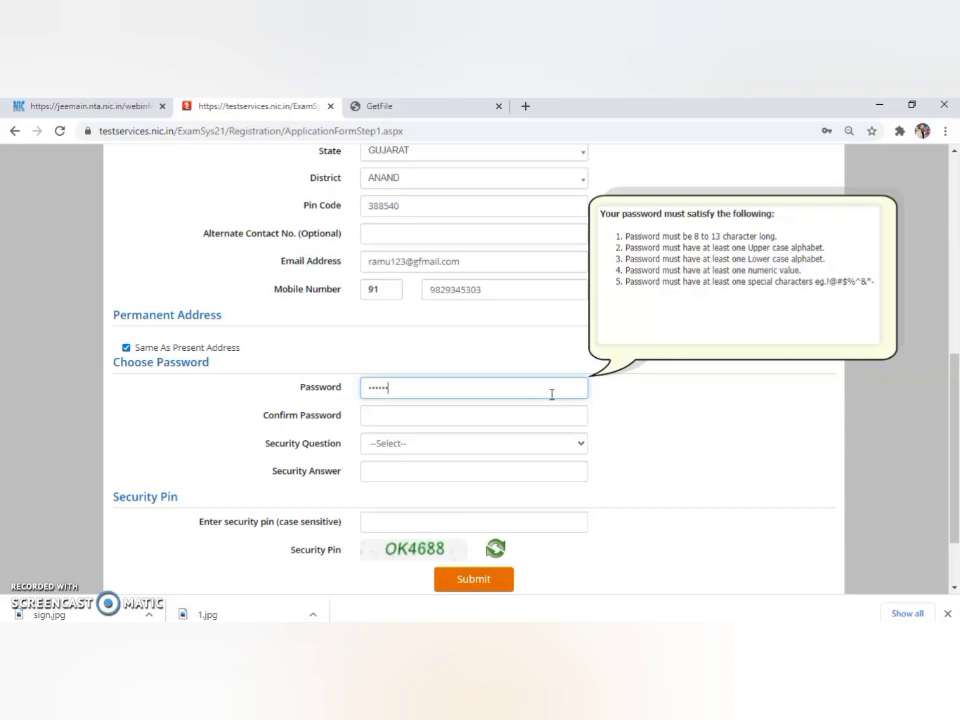
click(545, 422)
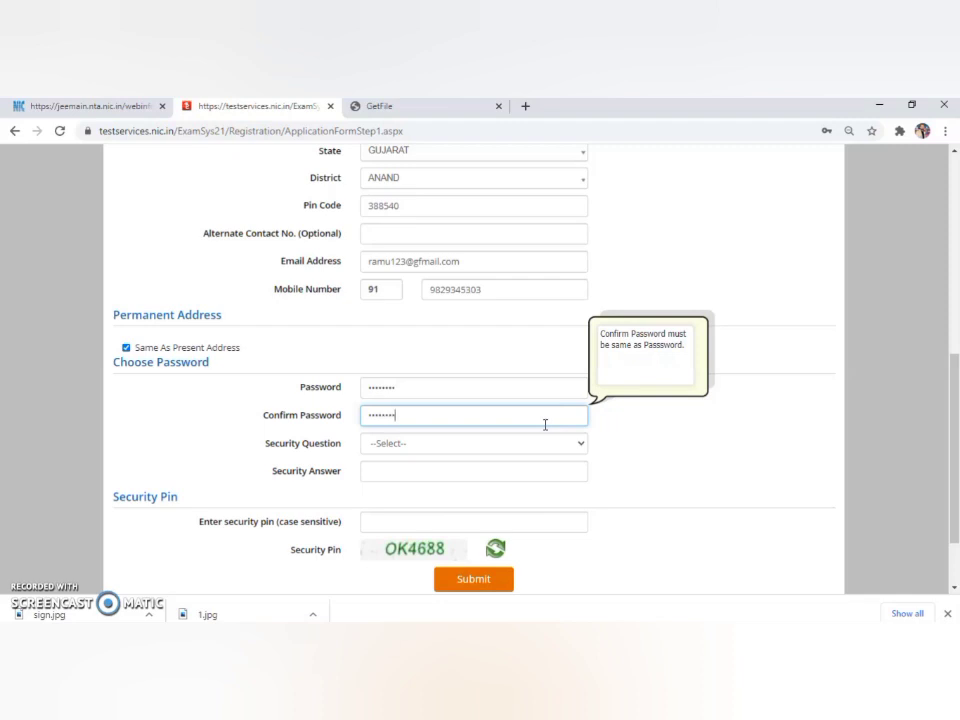
Choose the first-school security question, enter its answer and type the security pin.
click(582, 446)
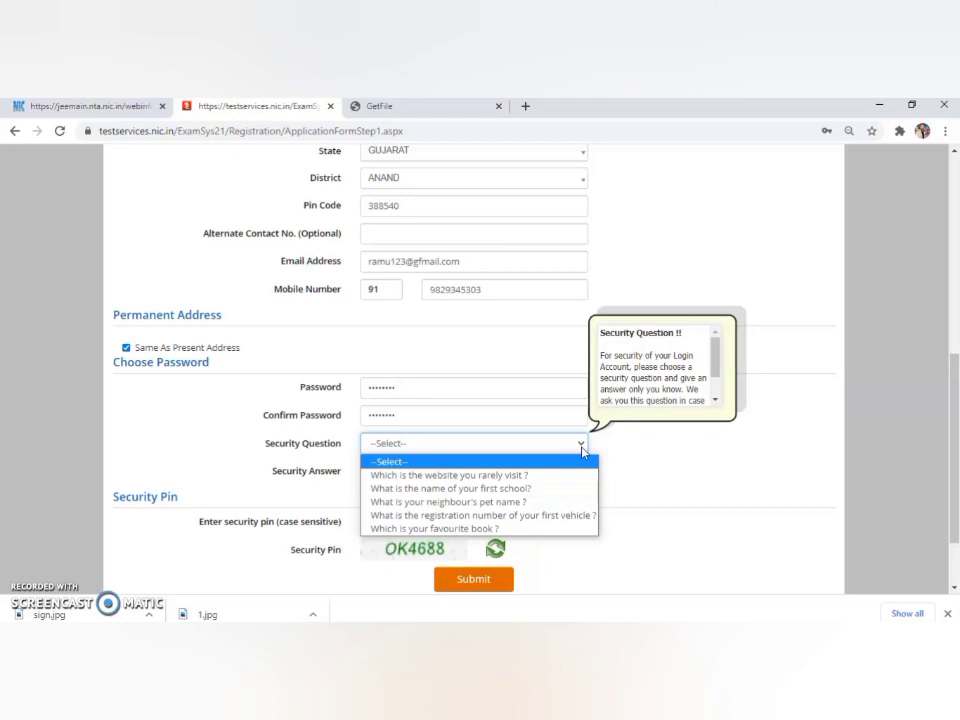
click(539, 495)
click(530, 472)
text(r)
click(486, 531)
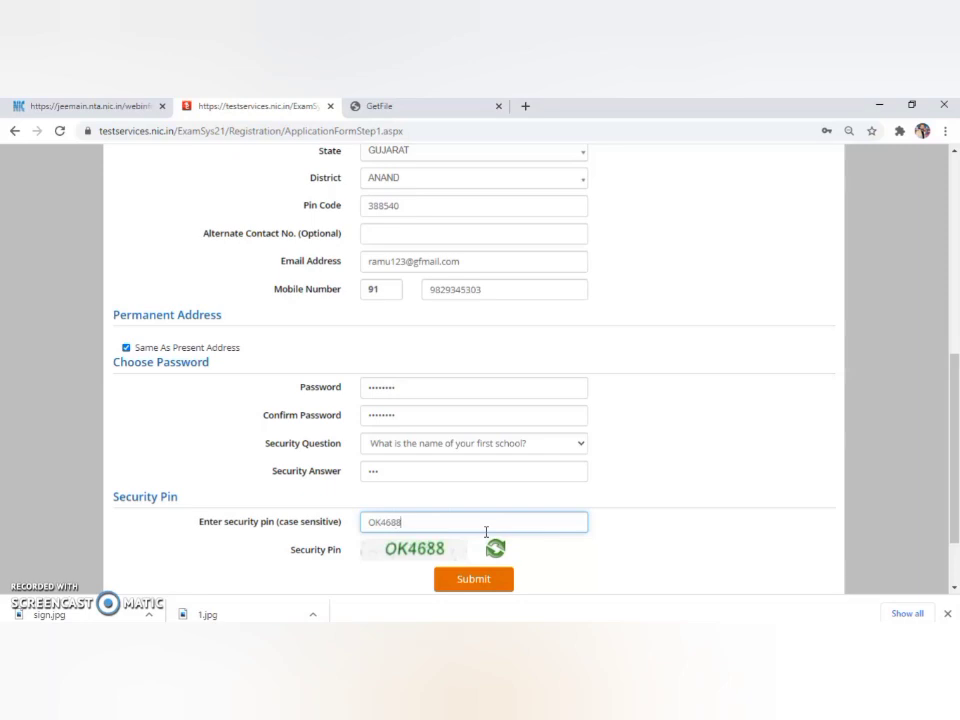
Submit for review and mark name, mobile, parents' names, email, birth date, gender and address verified.
click(475, 579)
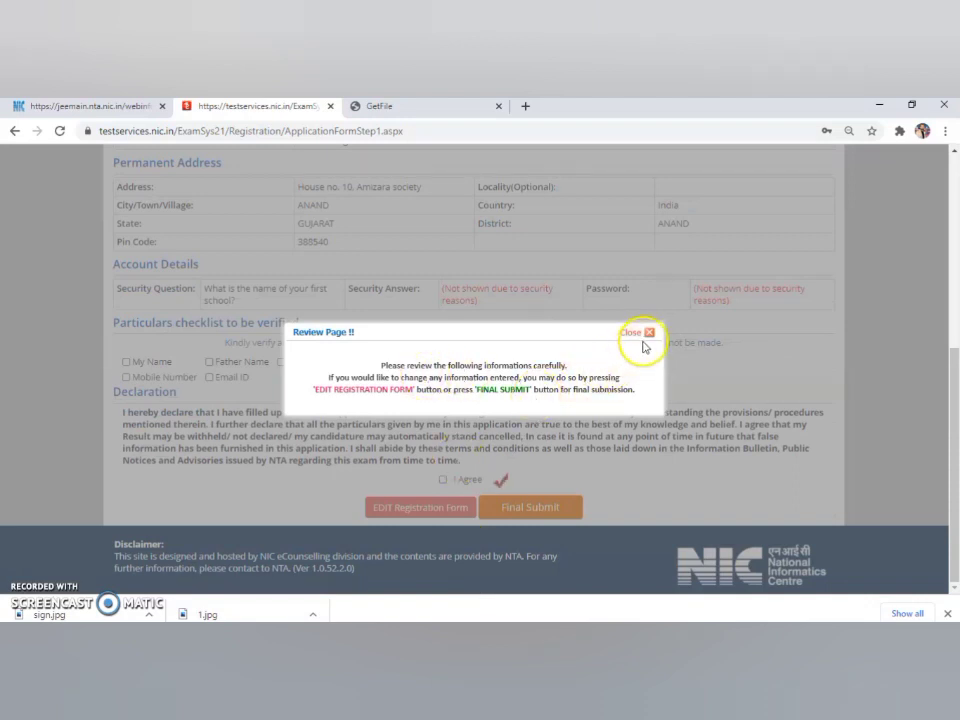
click(649, 334)
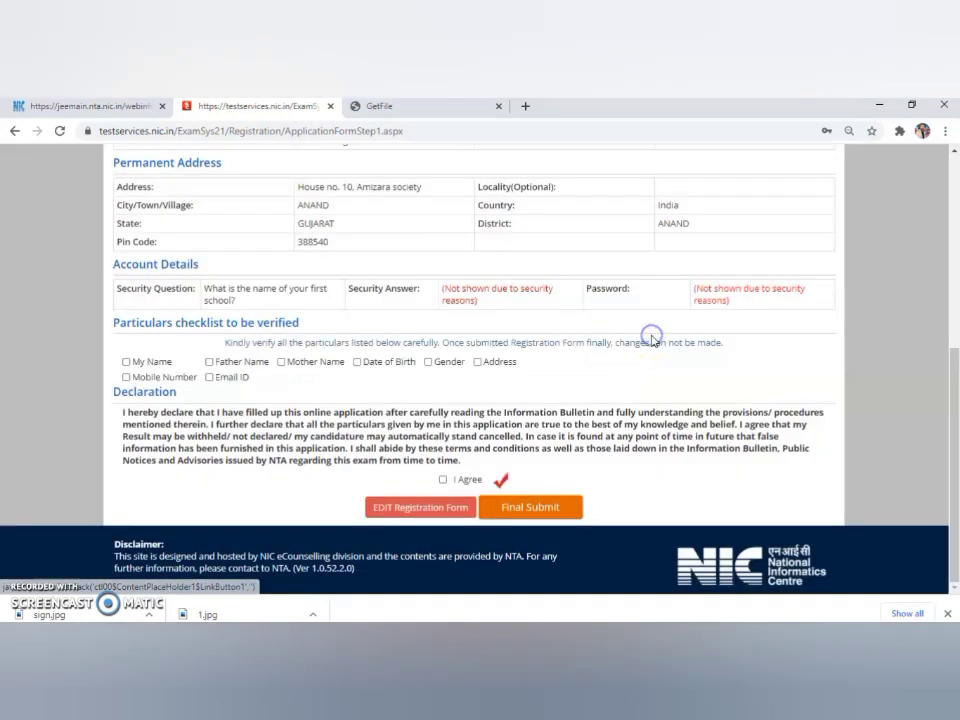
click(125, 362)
click(125, 377)
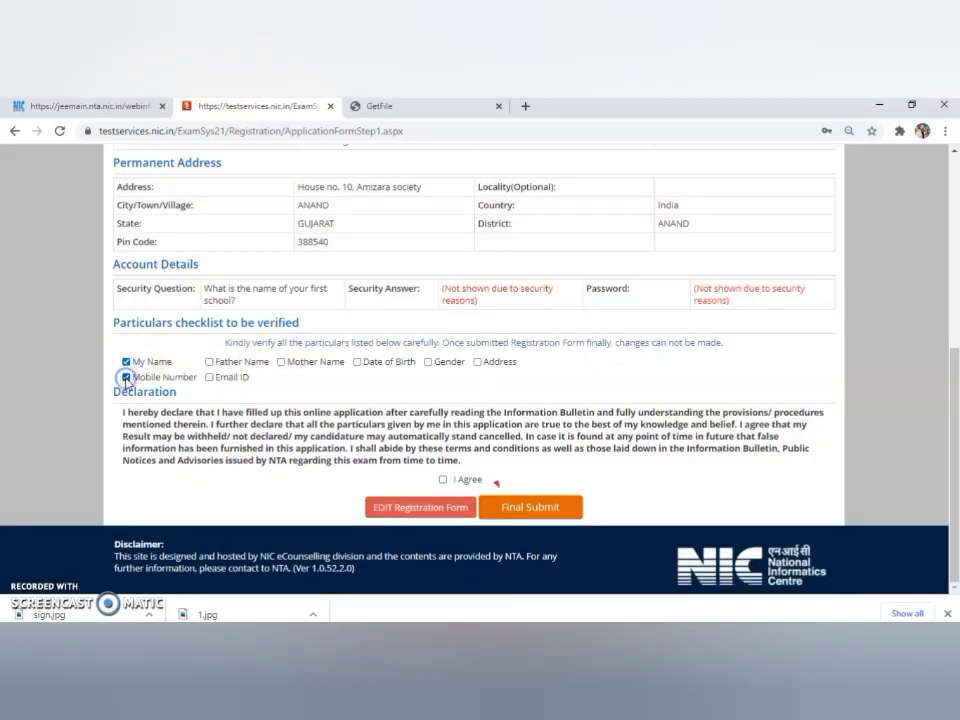
click(209, 362)
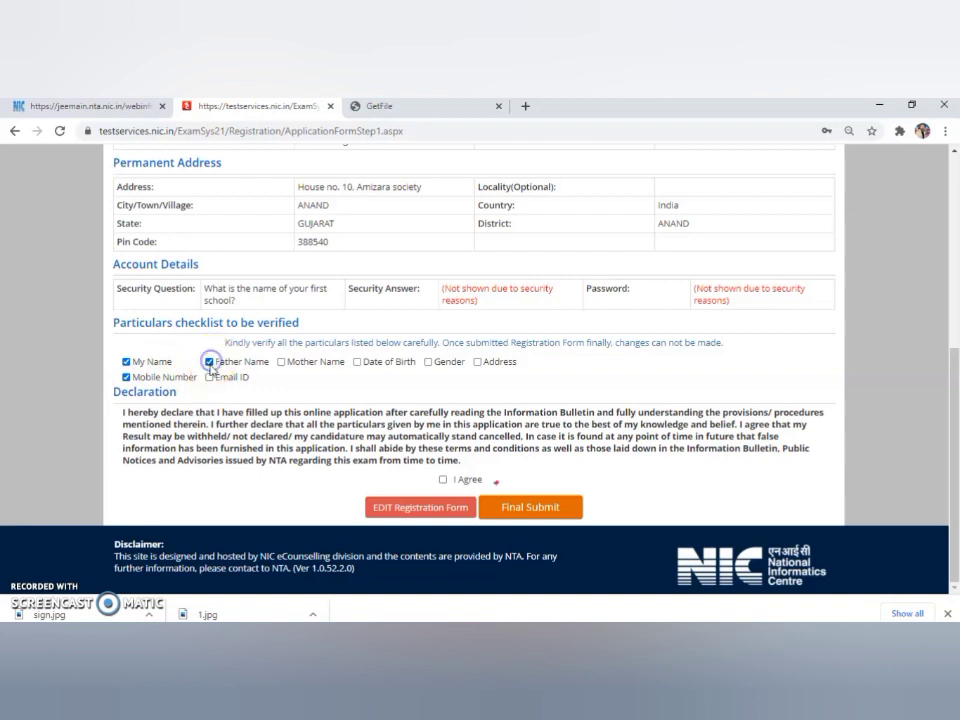
click(209, 377)
click(281, 362)
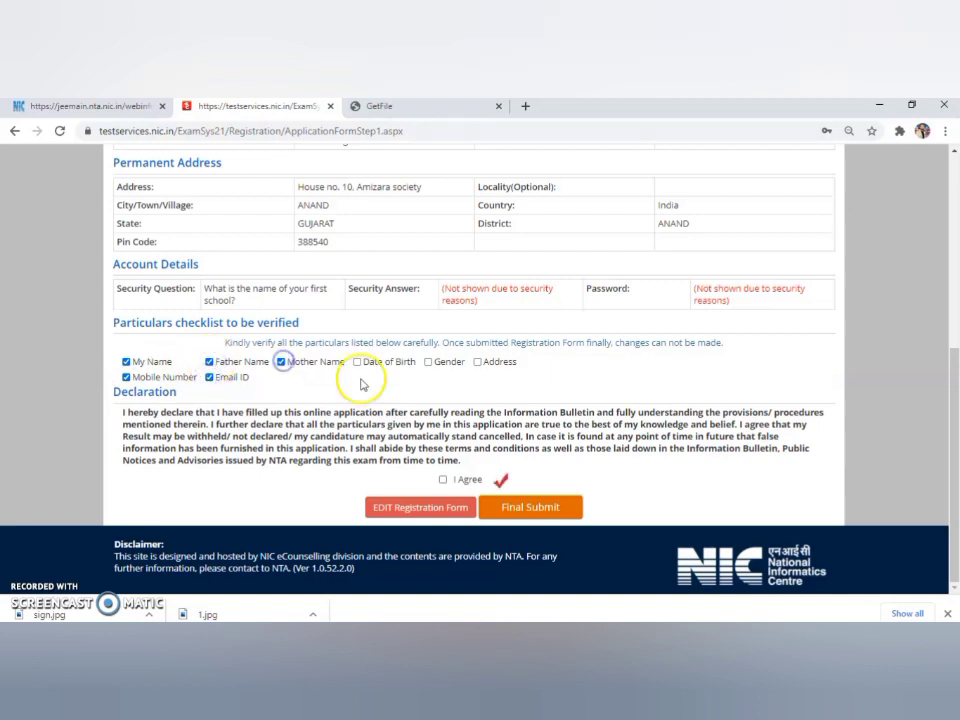
click(357, 362)
click(428, 362)
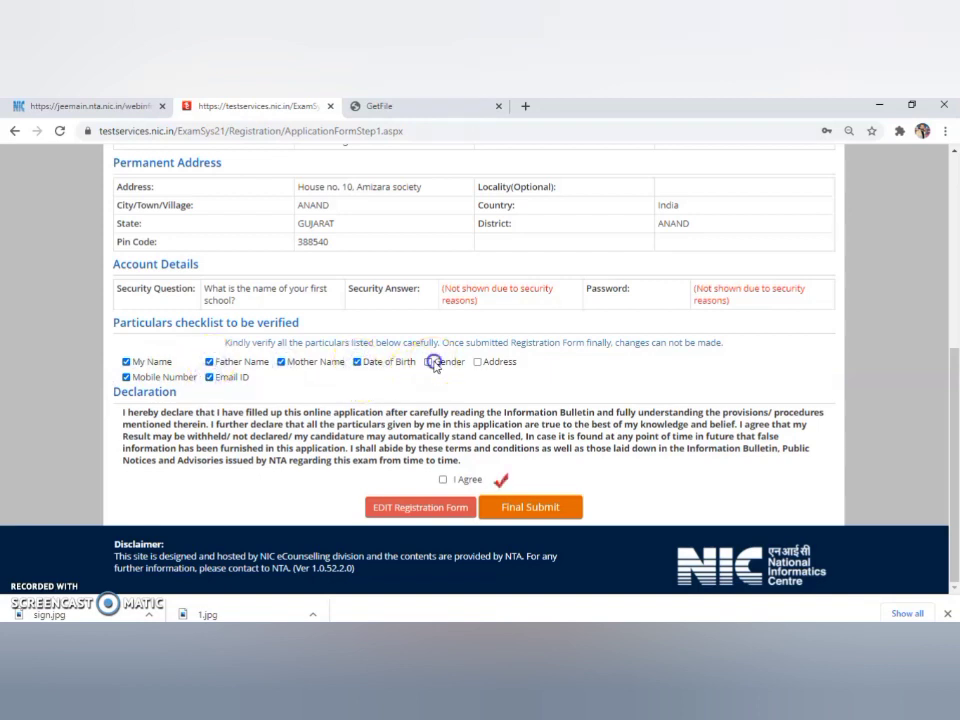
click(477, 362)
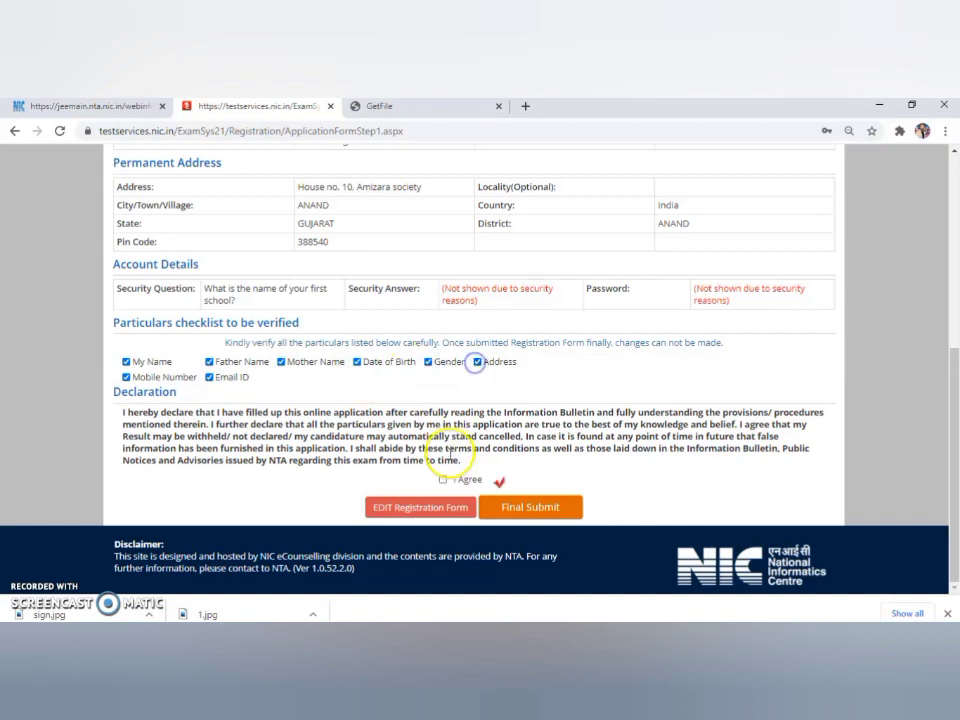
Accept the declaration and confirm the final submission.
click(443, 481)
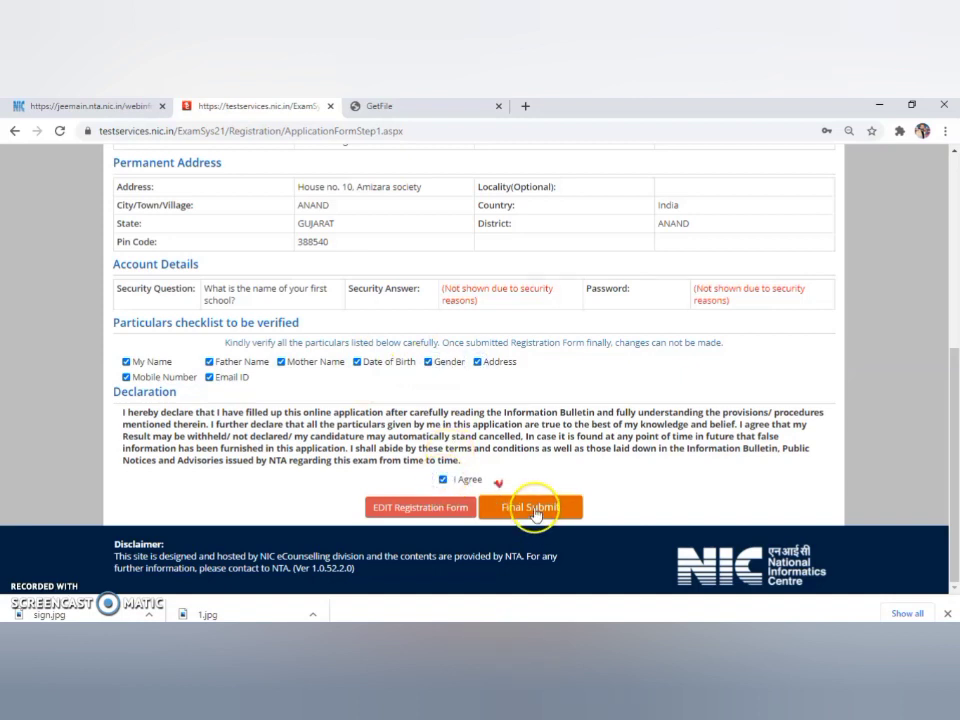
click(533, 509)
click(459, 392)
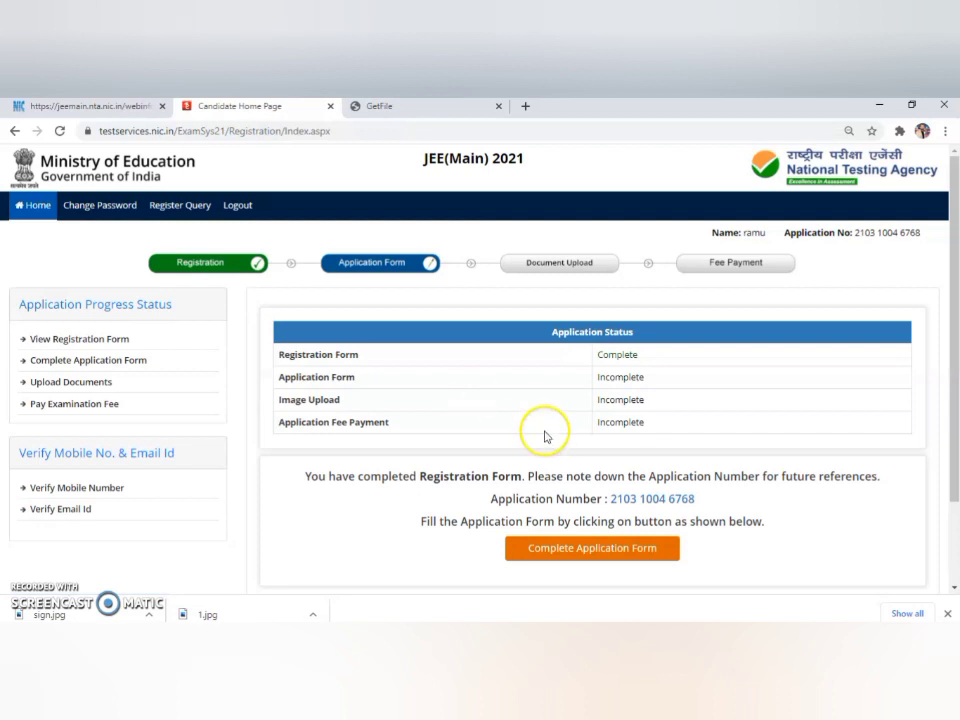
Select the issued application number to note it, then go to the Complete Application Form.
click(609, 499)
drag(609, 499, 706, 513)
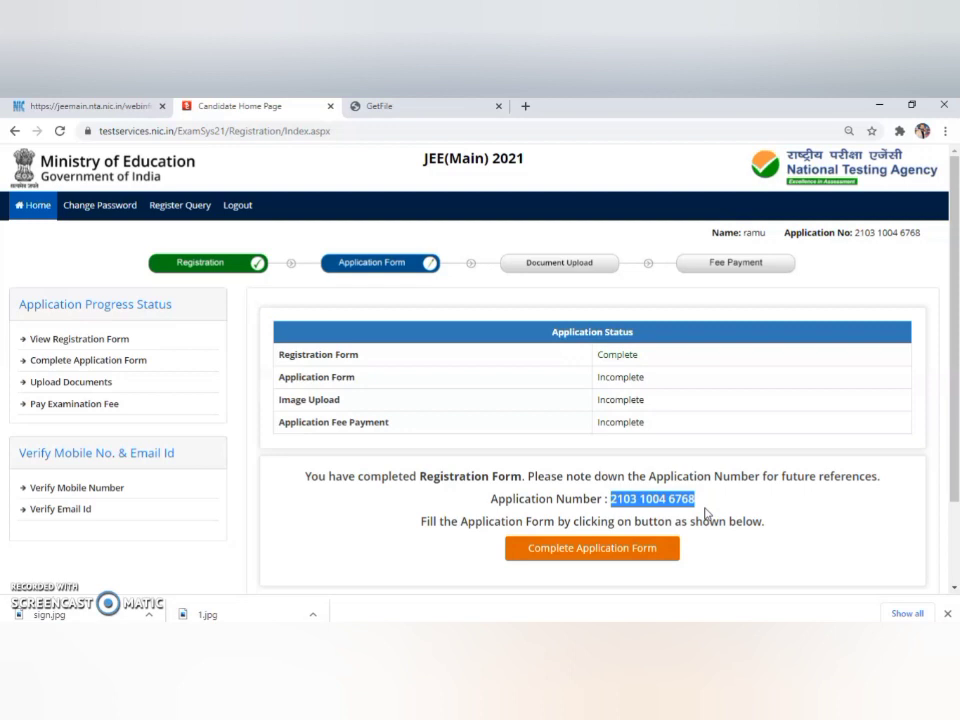
click(593, 553)
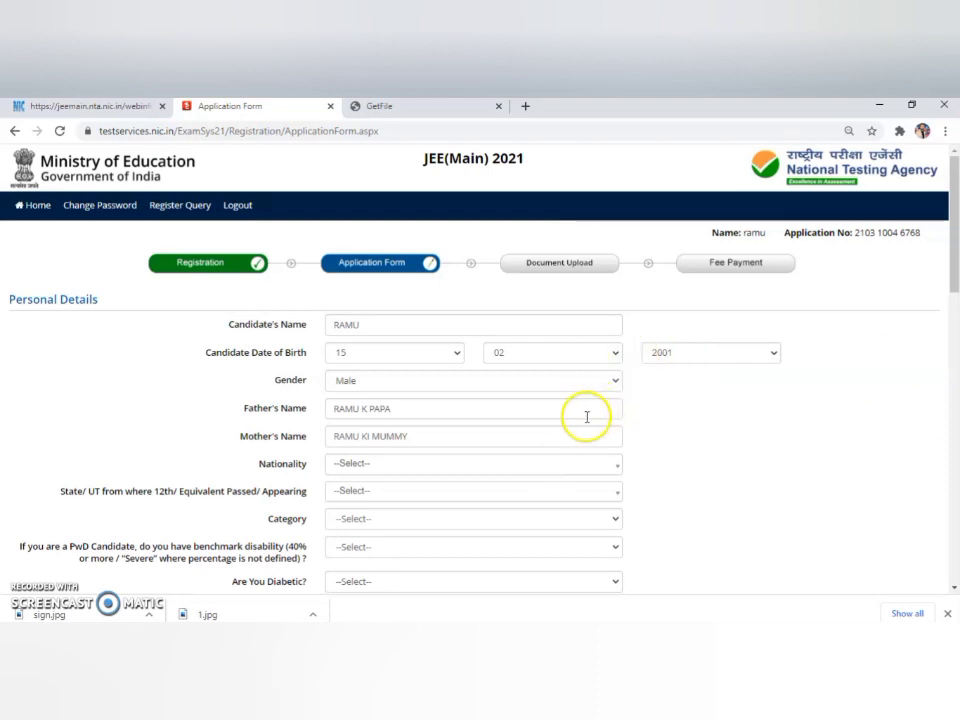
Set nationality to Indian, the 12th-passed state to GUJARAT and category to General.
click(616, 468)
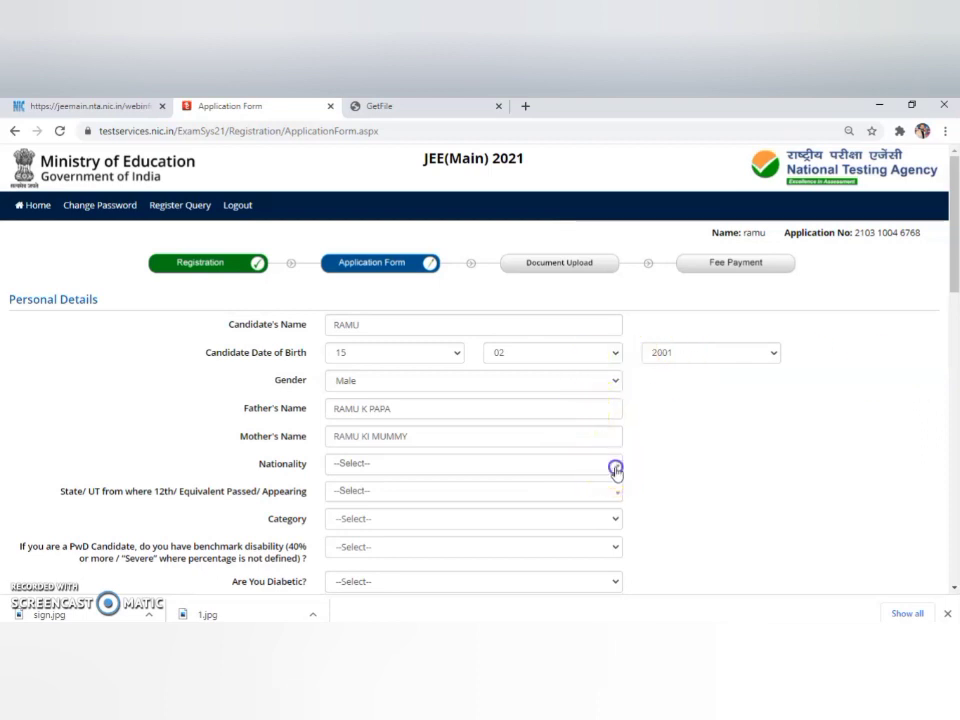
click(526, 518)
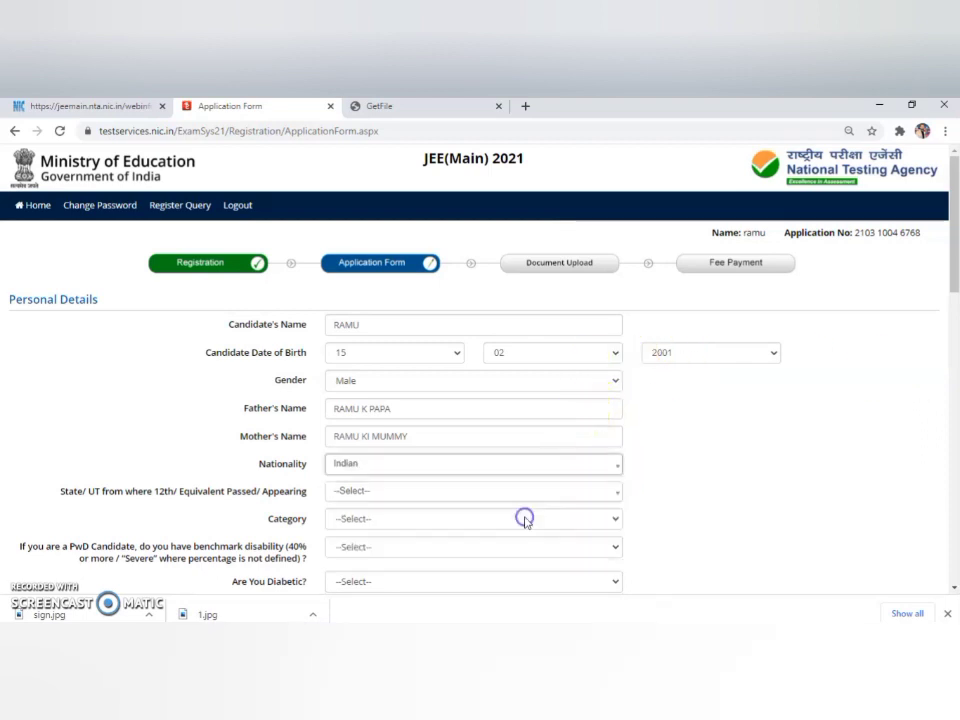
click(619, 493)
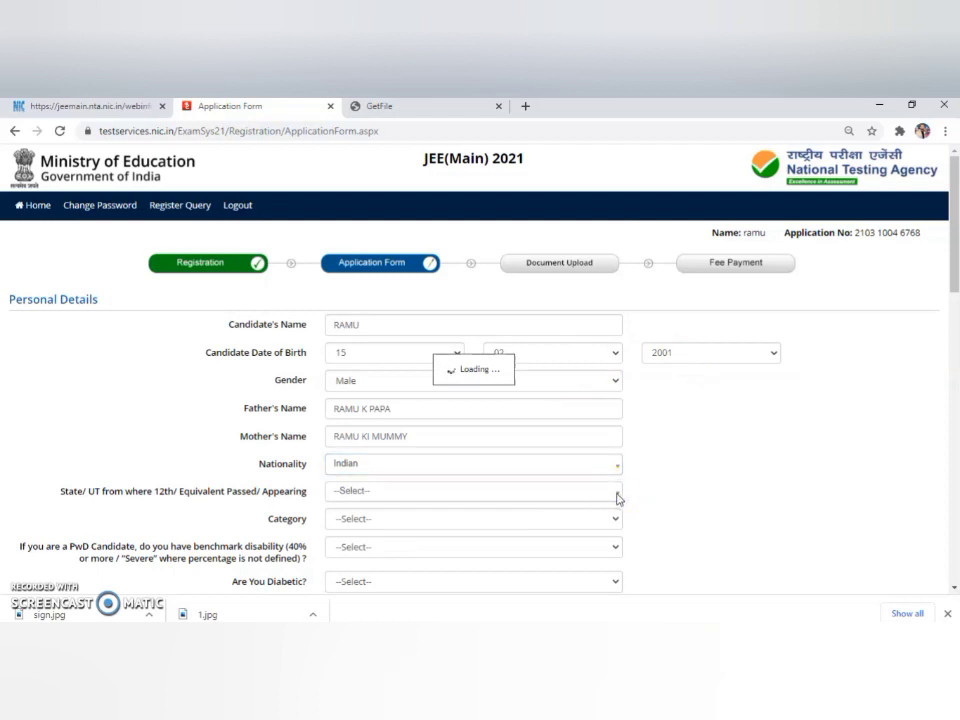
click(616, 493)
click(564, 492)
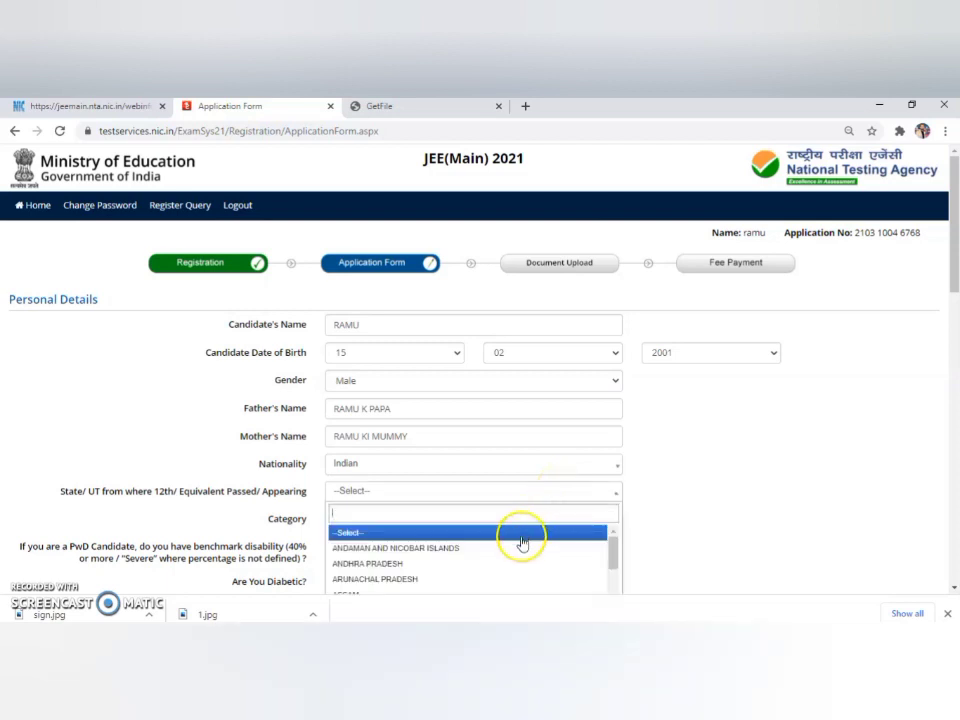
drag(613, 543, 612, 566)
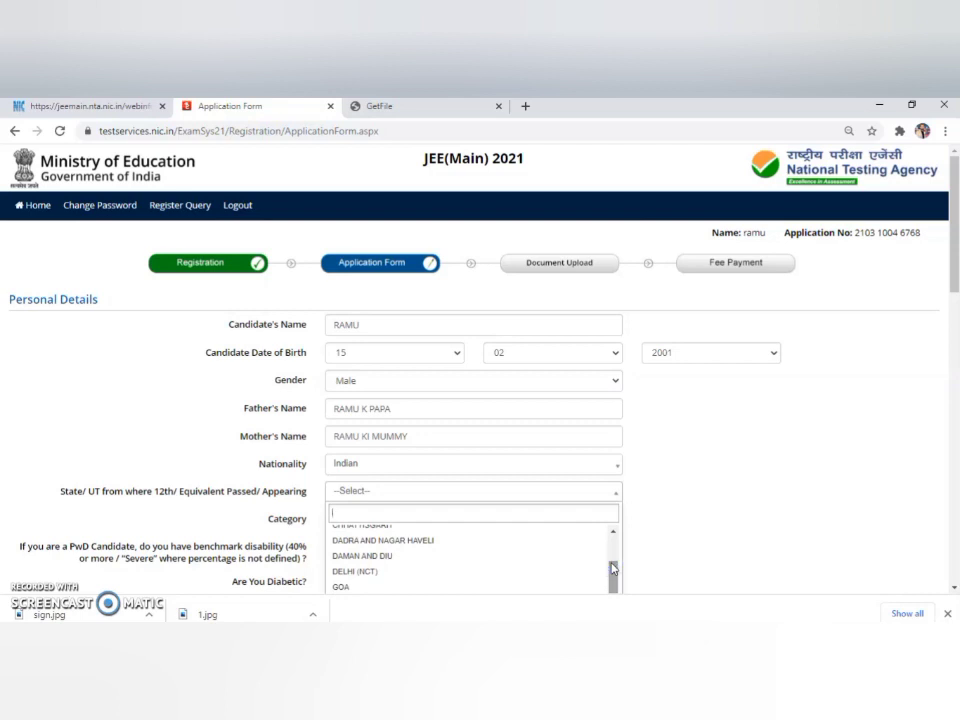
text(g)
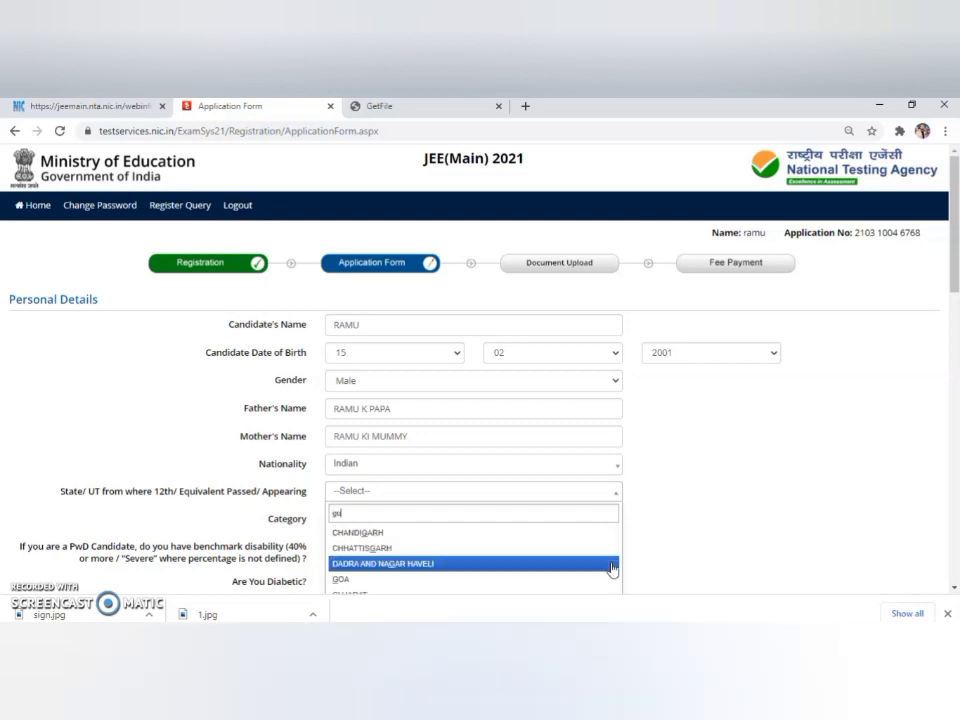
text(u)
key(Return)
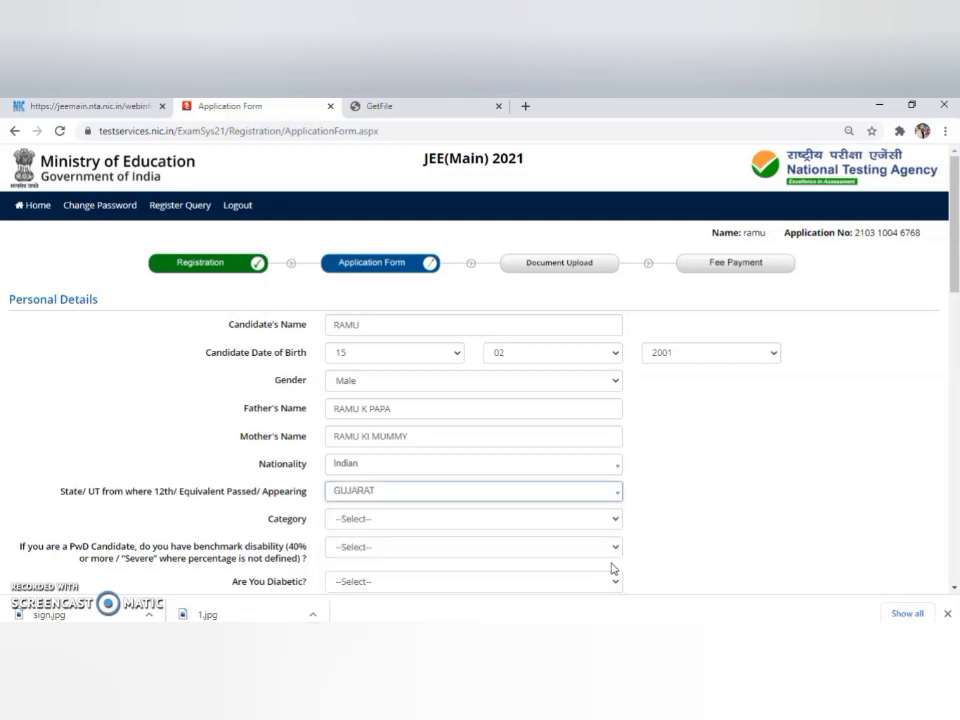
click(615, 518)
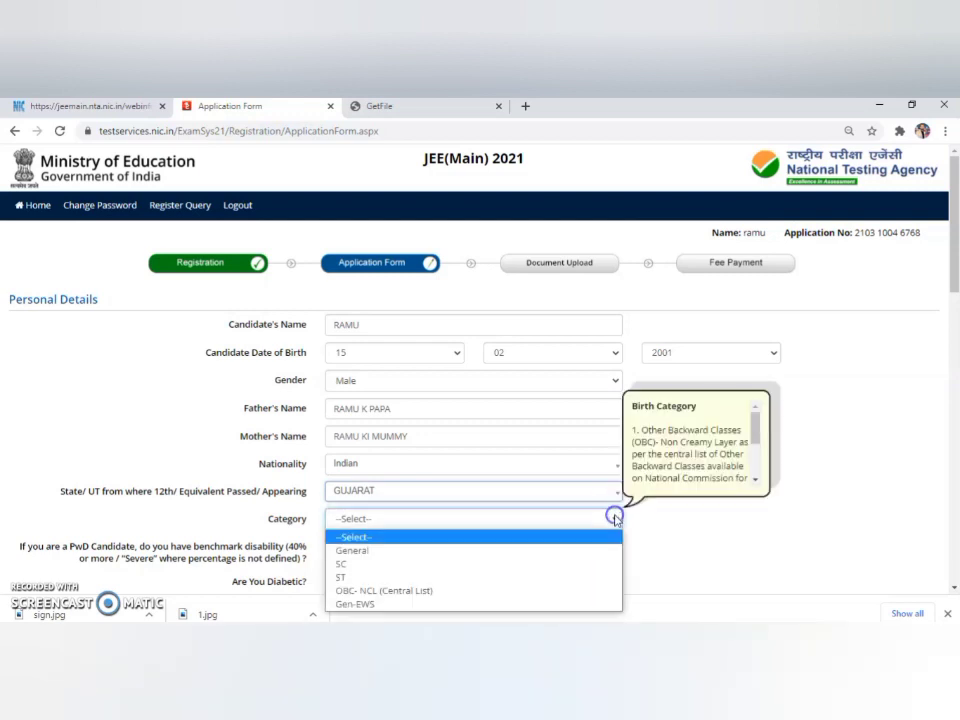
click(551, 551)
drag(953, 272, 955, 328)
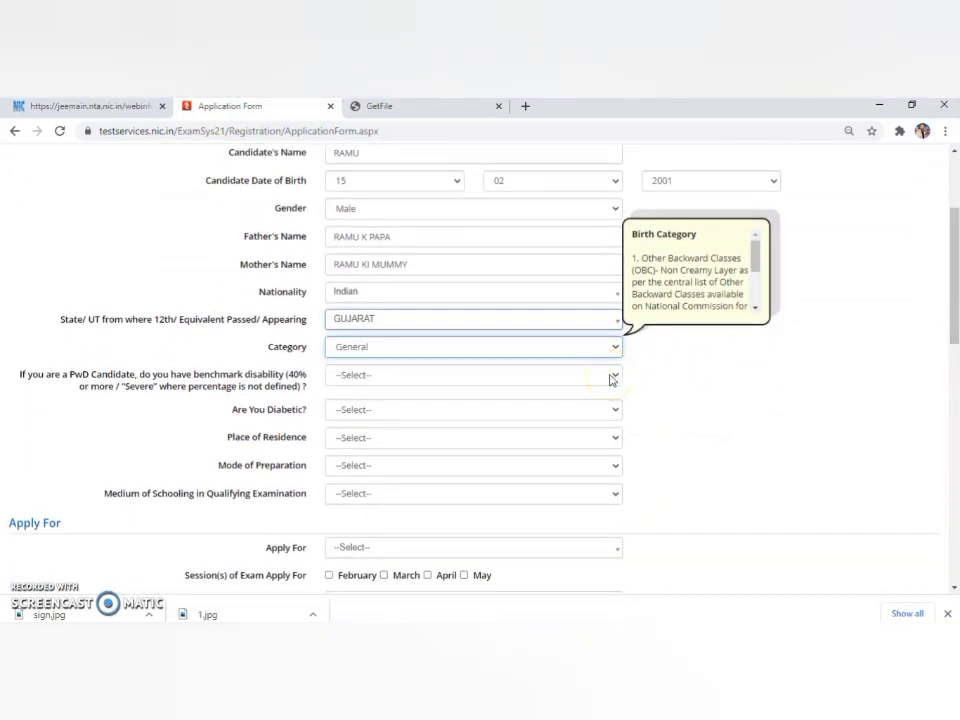
Answer No for PwD and diabetic, and set place of residence to Rural.
click(613, 379)
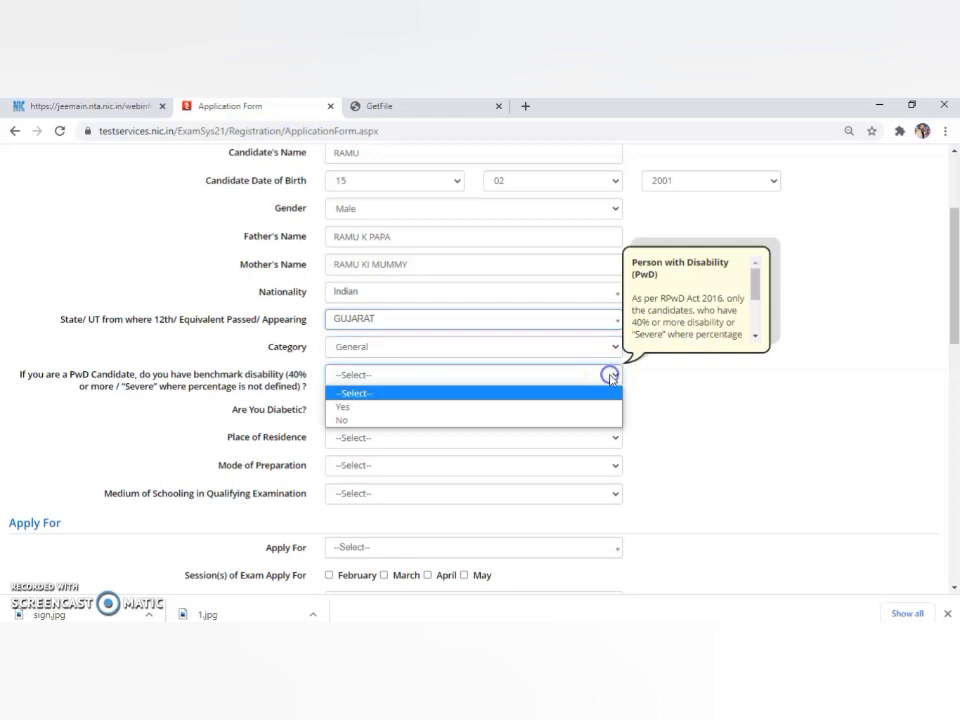
click(508, 421)
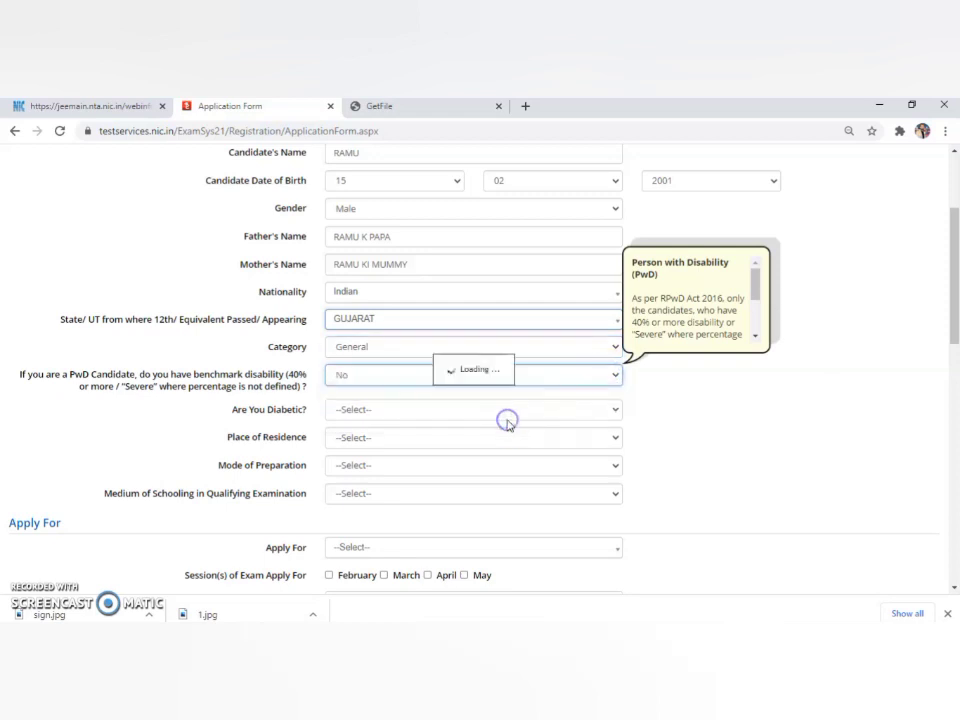
click(617, 413)
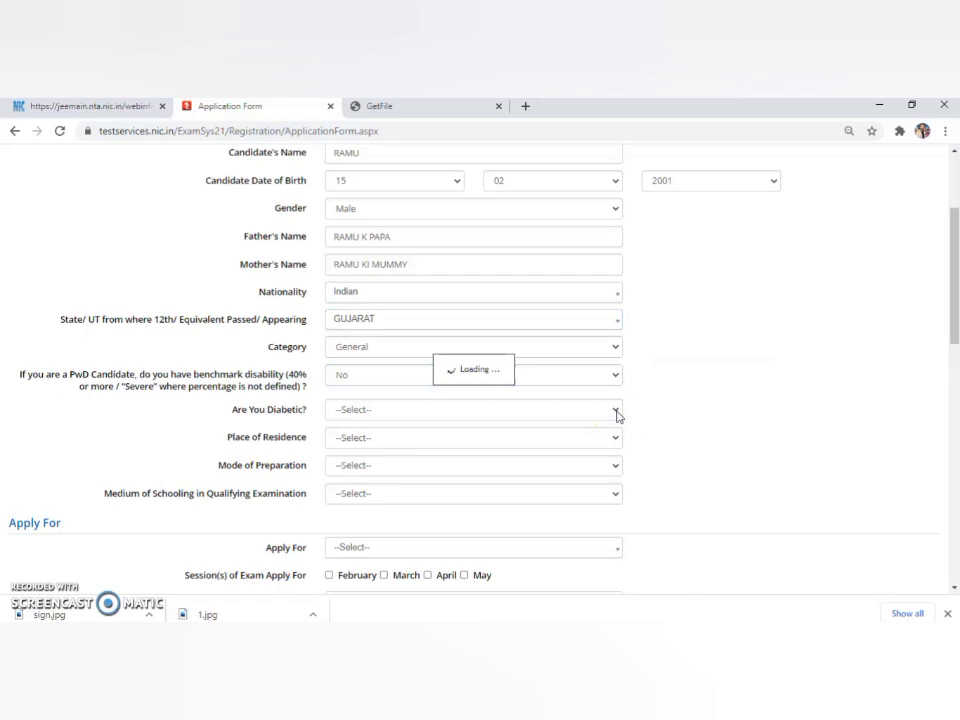
click(617, 413)
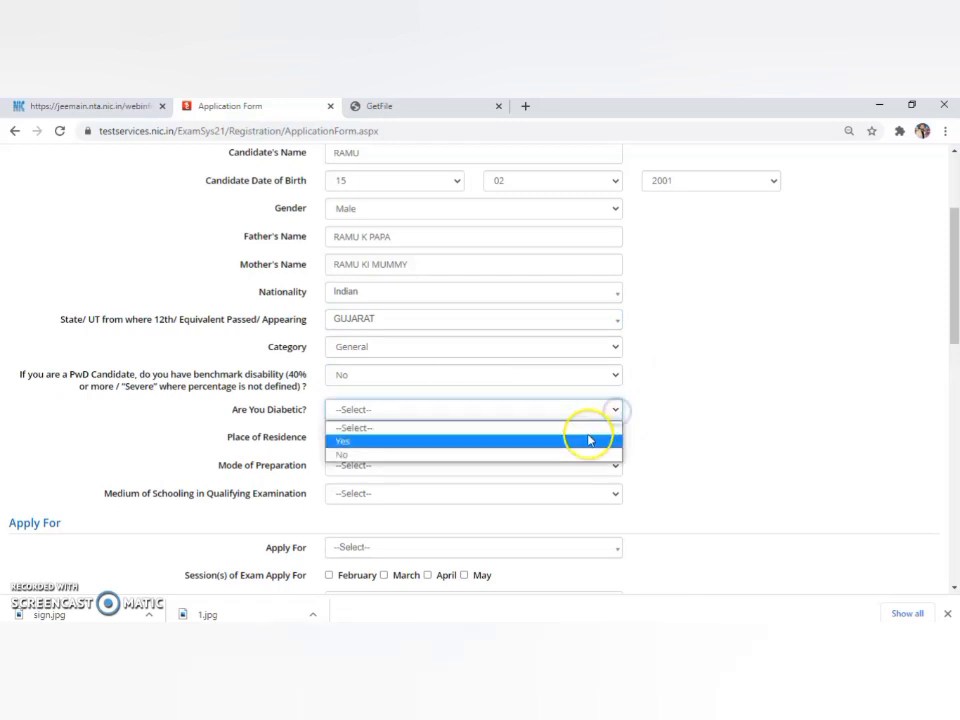
click(576, 455)
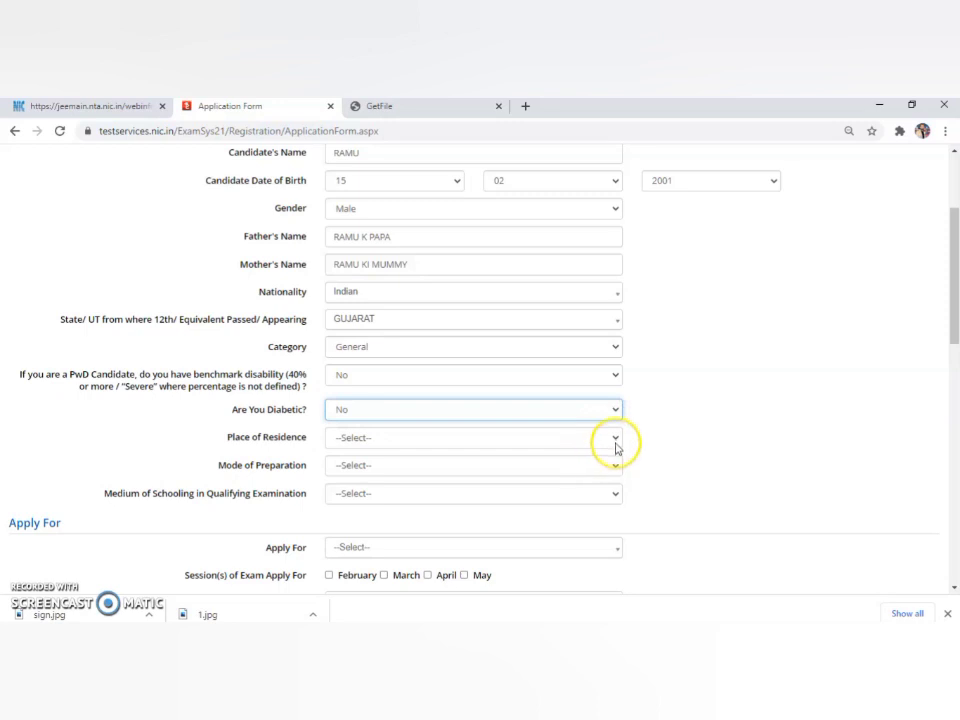
click(616, 438)
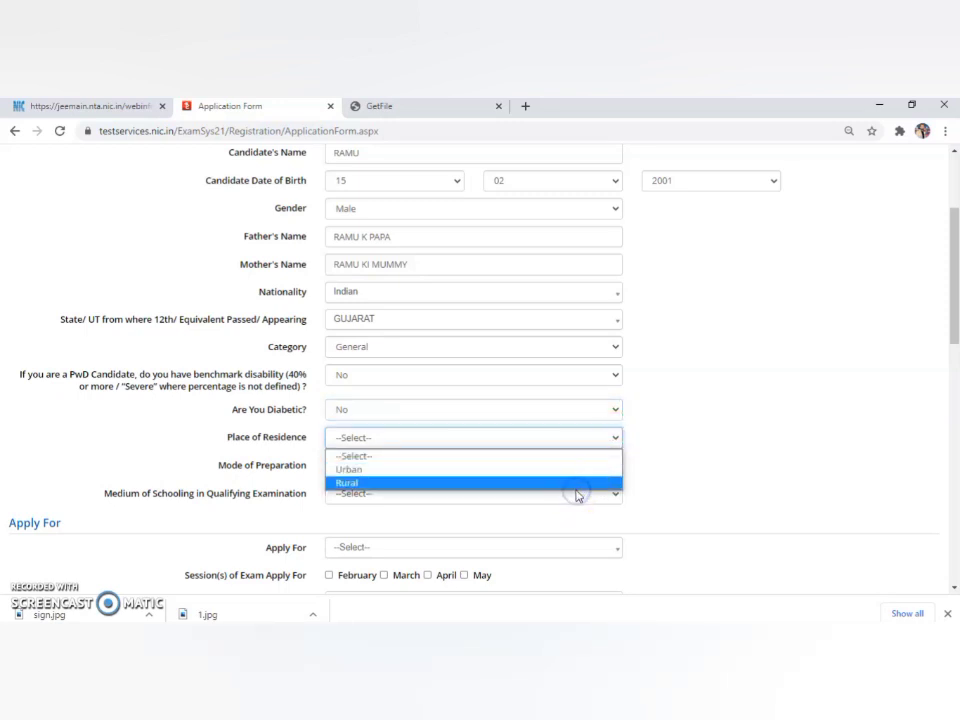
click(576, 490)
Set mode of preparation to Self Study and medium of schooling to English.
click(617, 467)
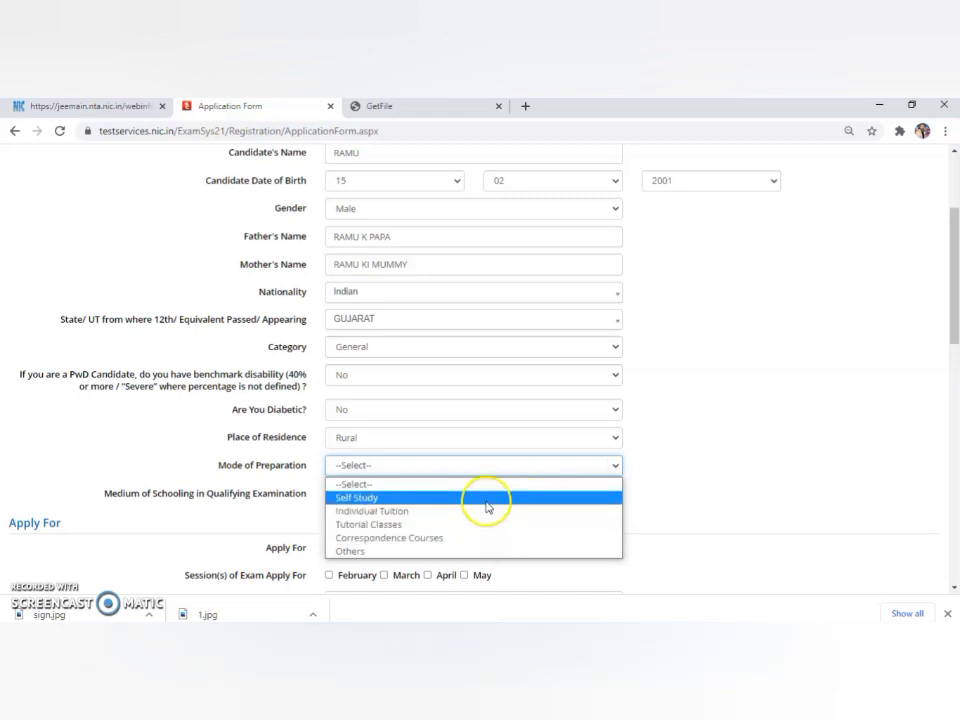
click(487, 500)
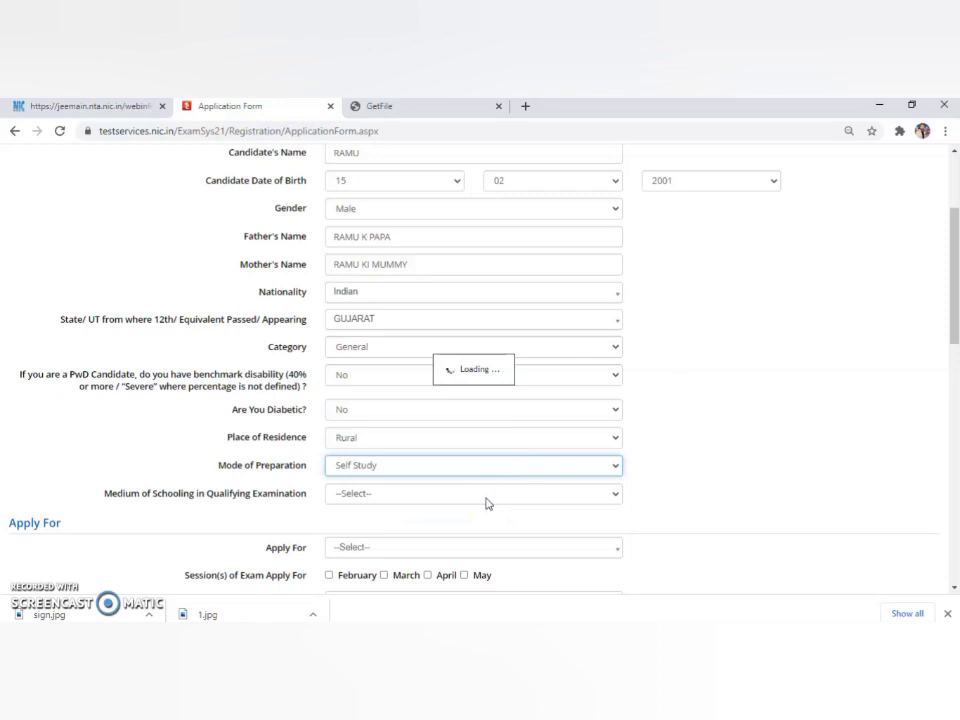
click(581, 494)
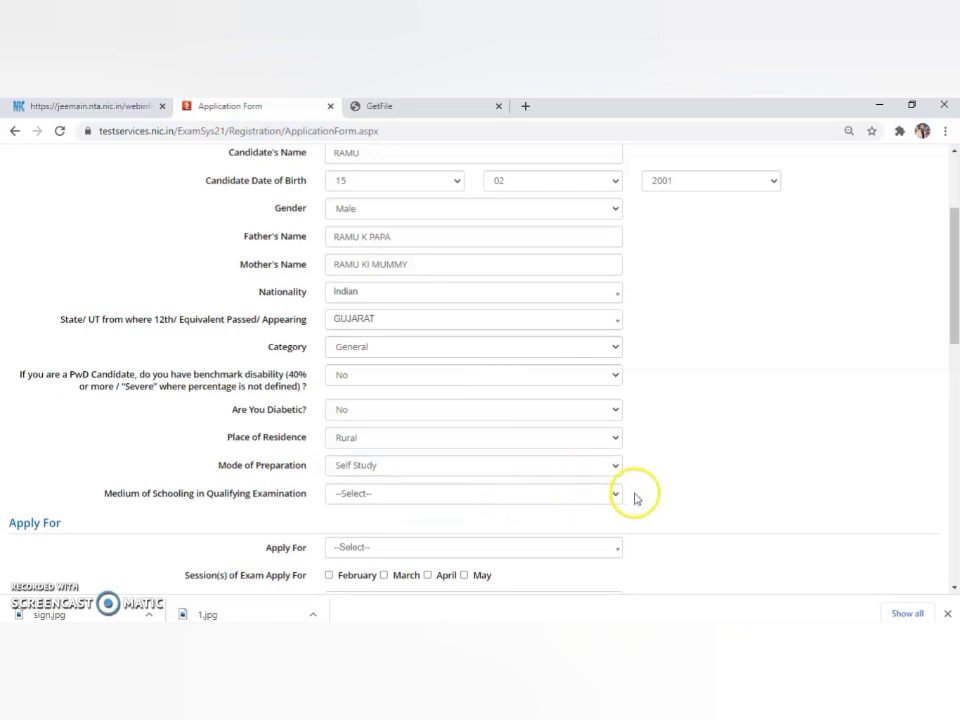
click(616, 494)
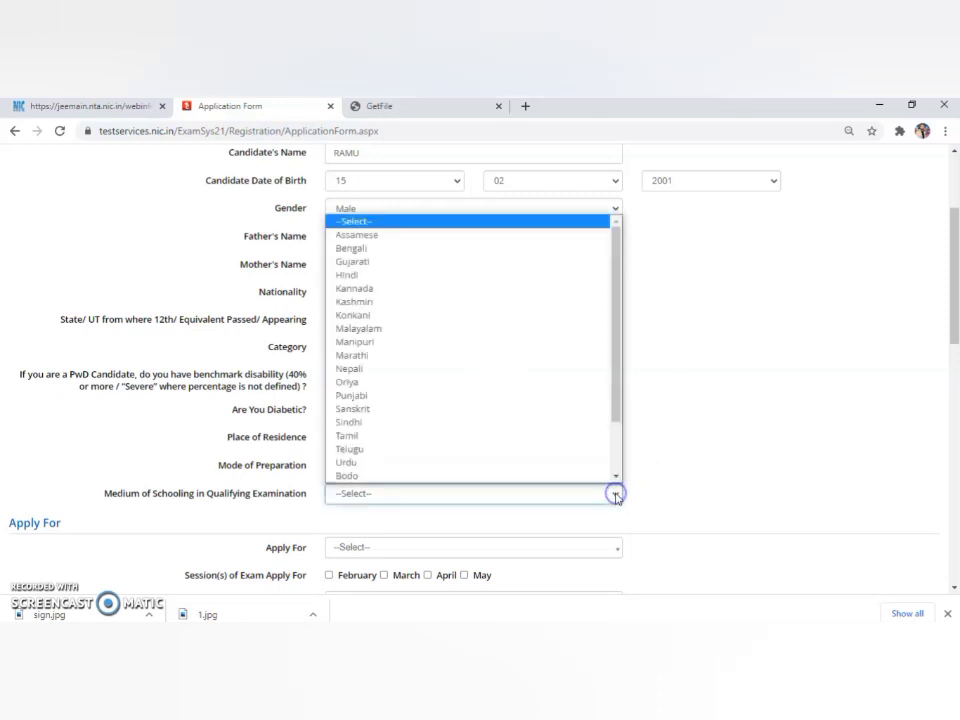
scroll(536, 400, down, 1)
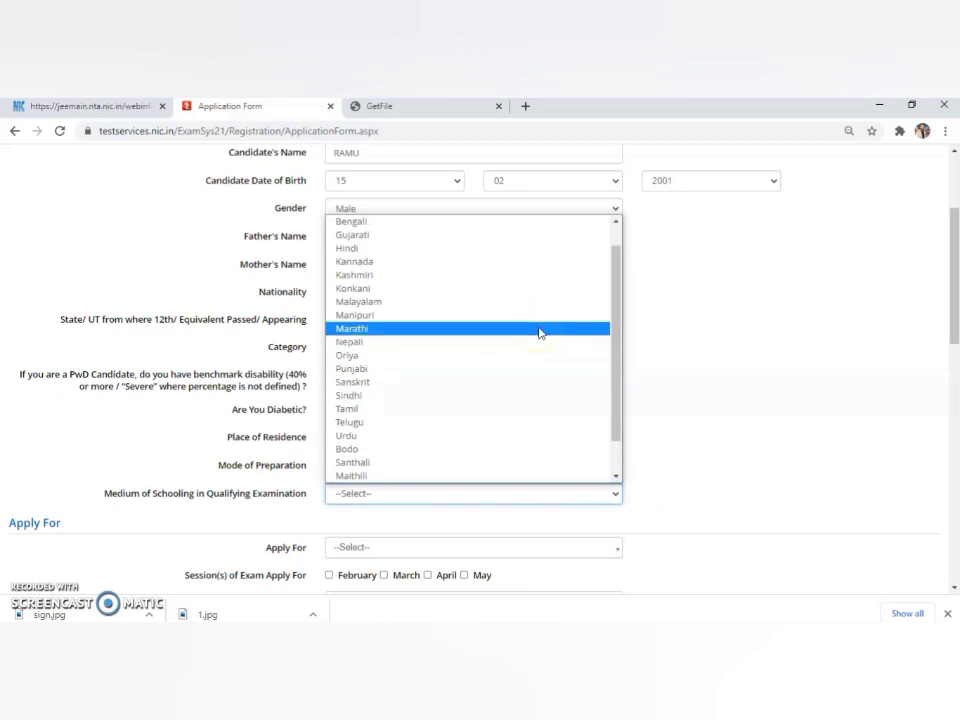
key(e)
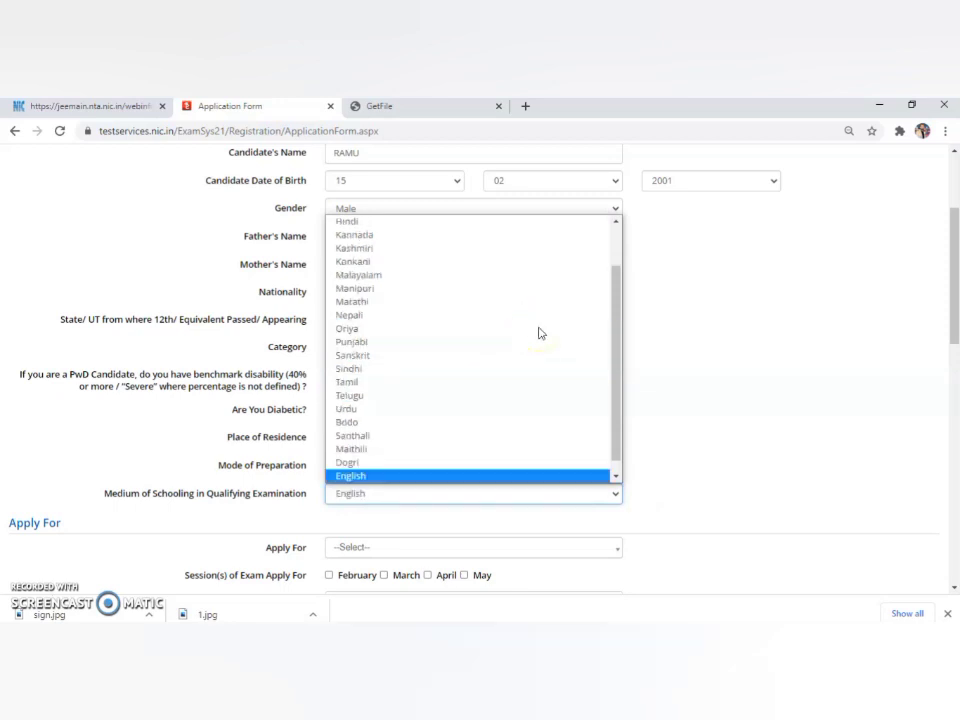
key(Return)
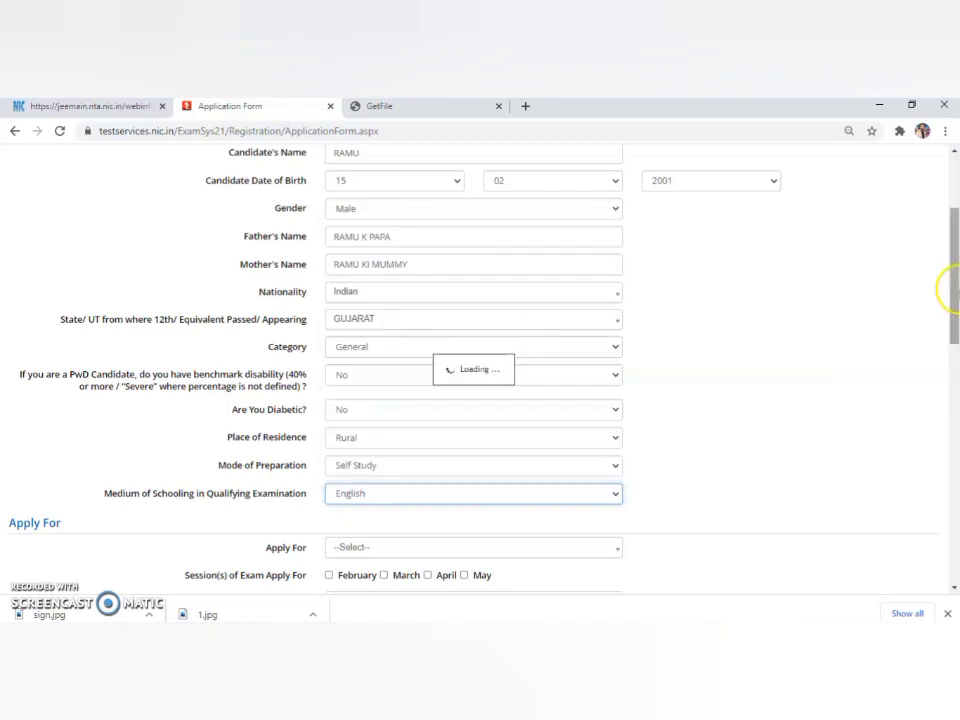
drag(947, 285, 955, 338)
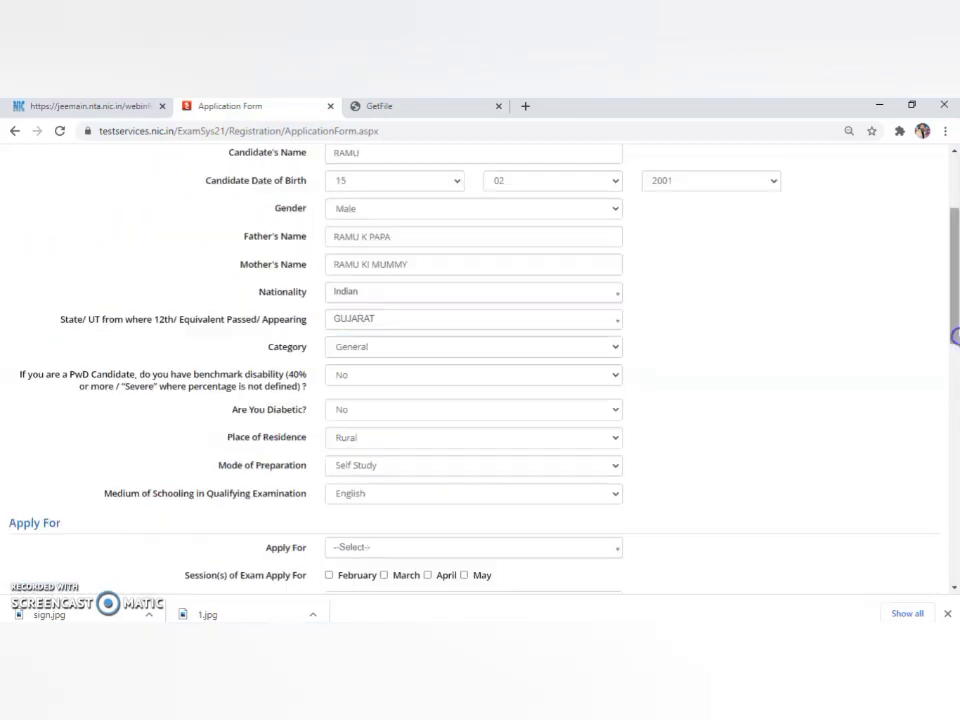
drag(955, 275, 955, 345)
click(616, 315)
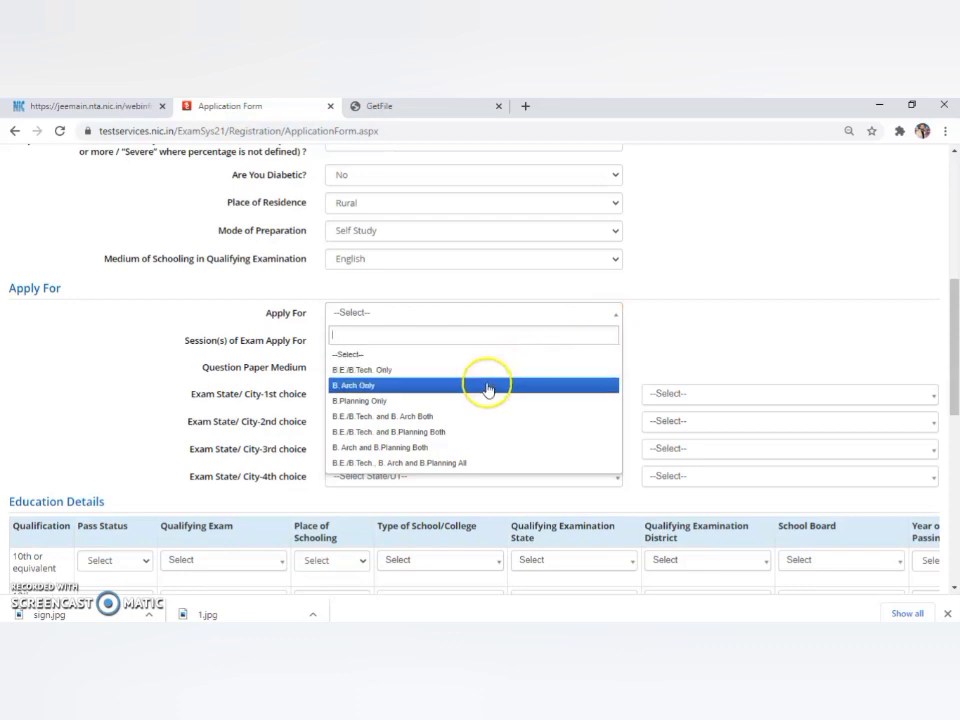
Apply for B.E./B.Tech. and B. Arch Both in the February and March sessions with English papers.
click(443, 417)
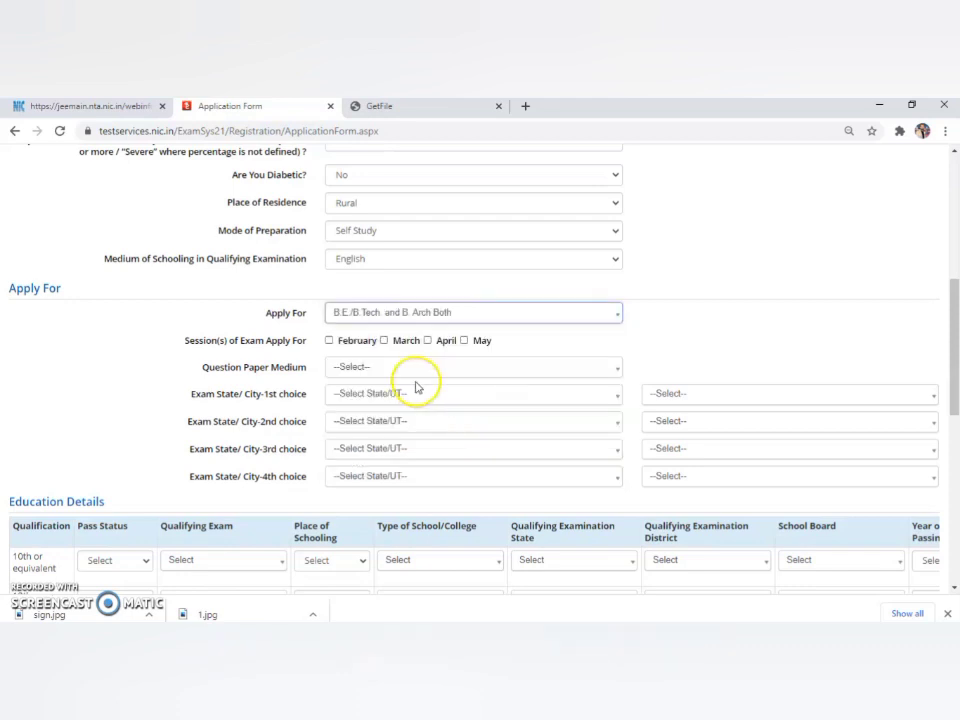
click(329, 341)
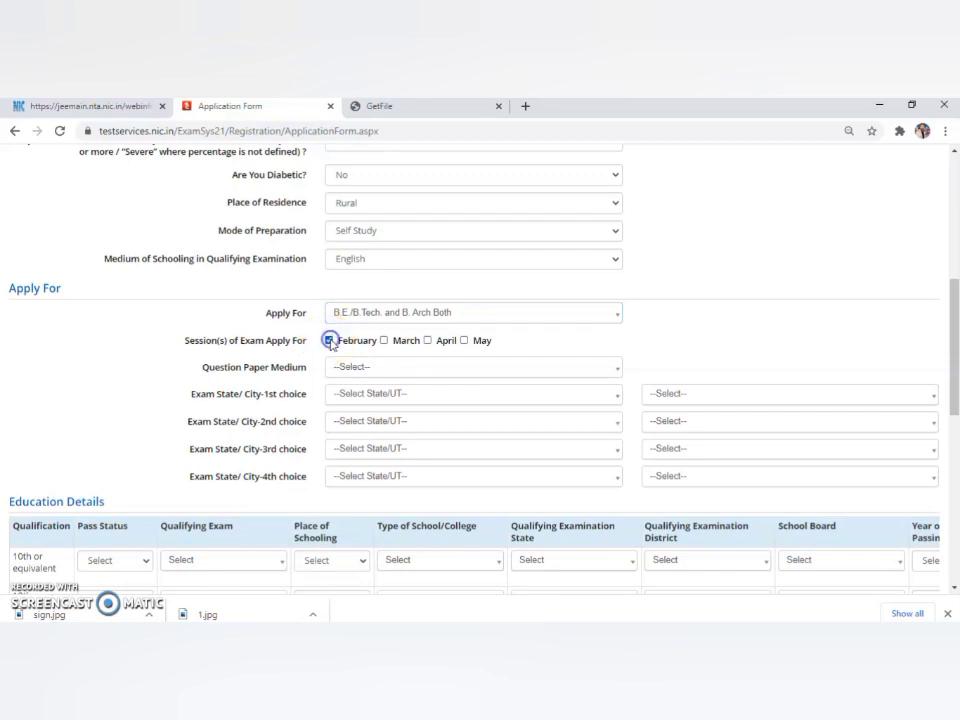
click(389, 345)
click(384, 341)
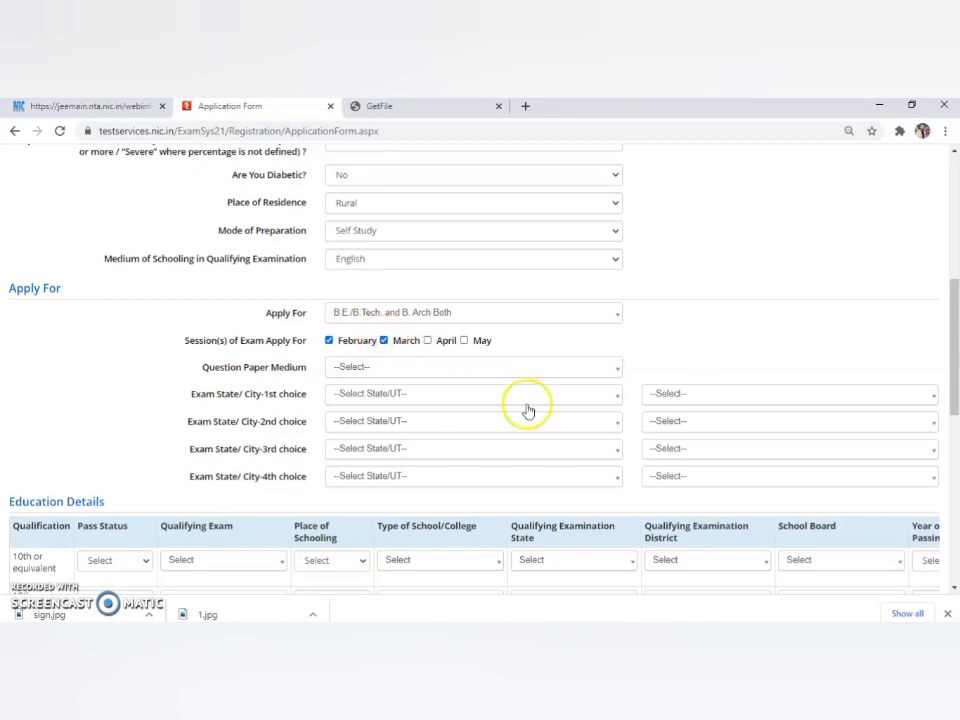
click(612, 371)
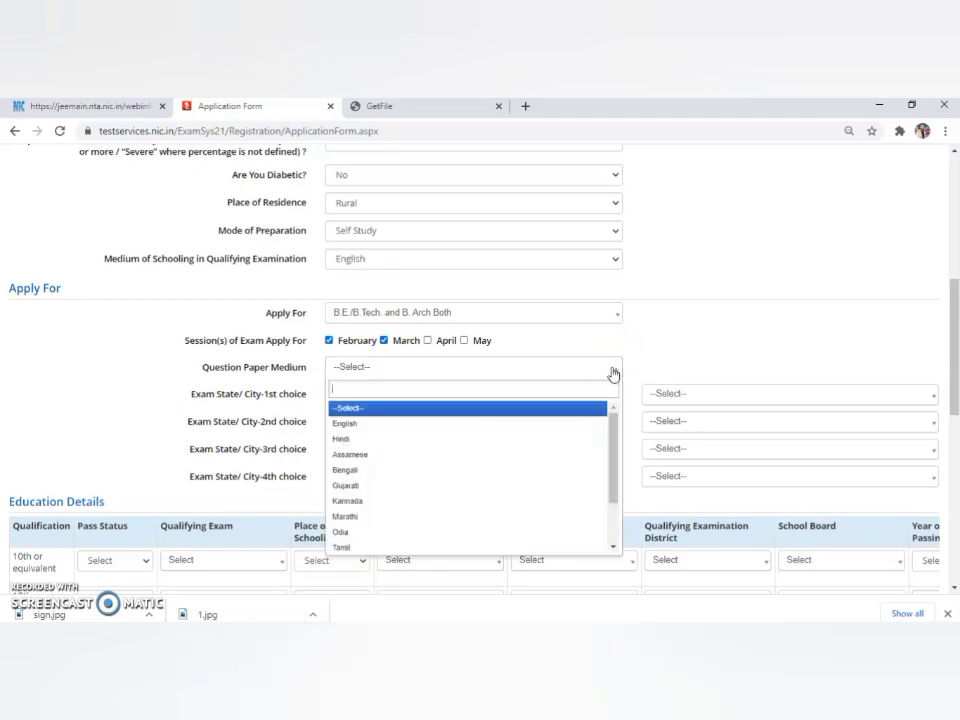
click(420, 424)
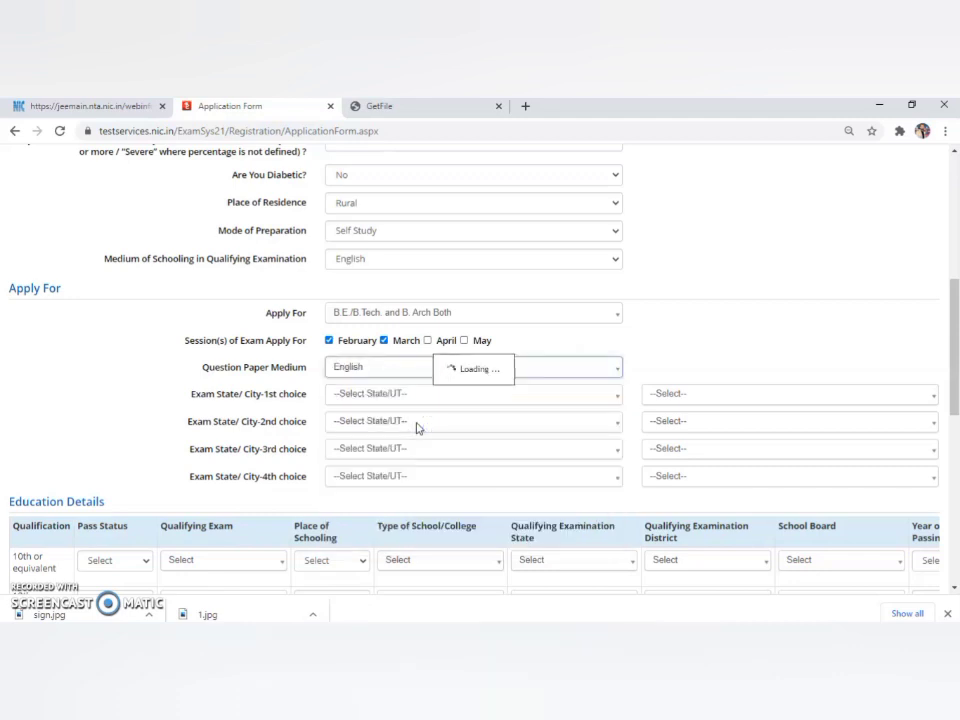
click(616, 397)
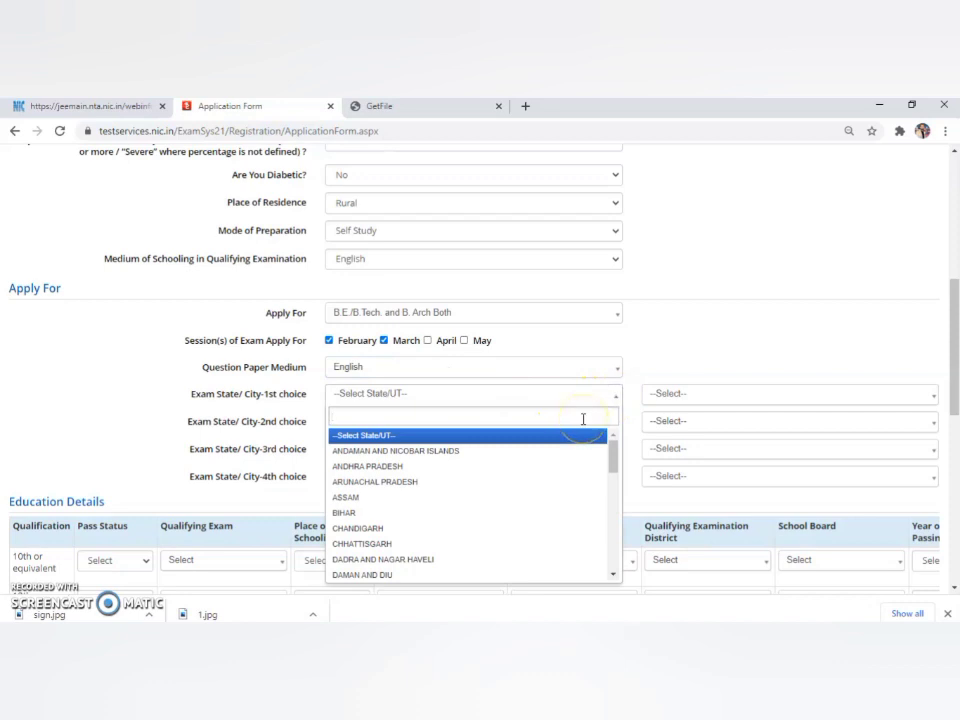
Pick GUJARAT as the exam state for the 1st, 2nd and 3rd city choices.
text(g)
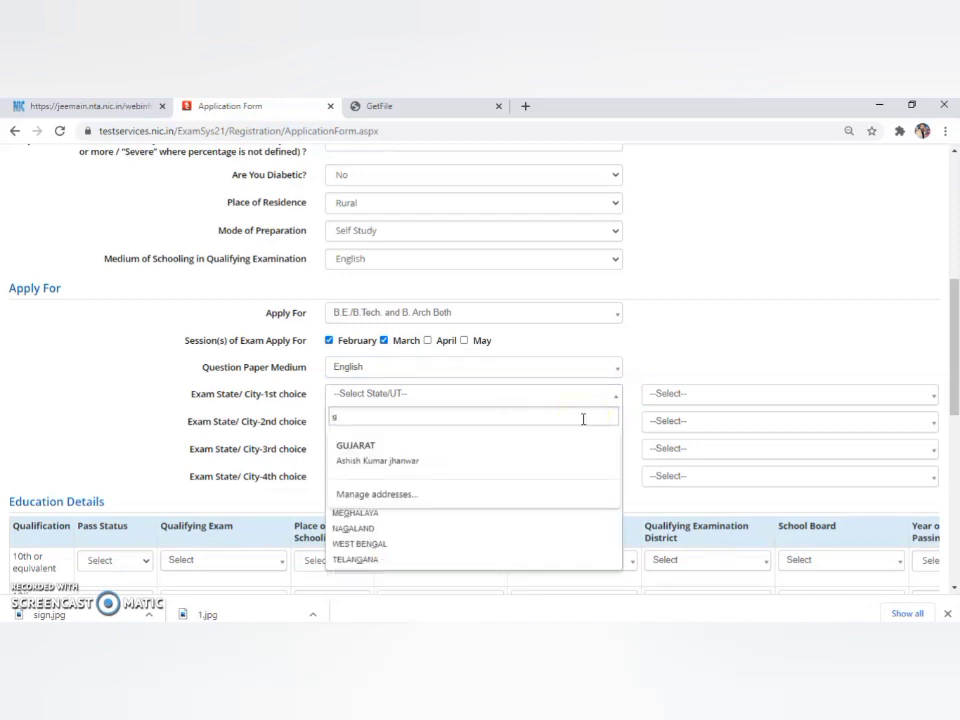
key(ctrl+minus)
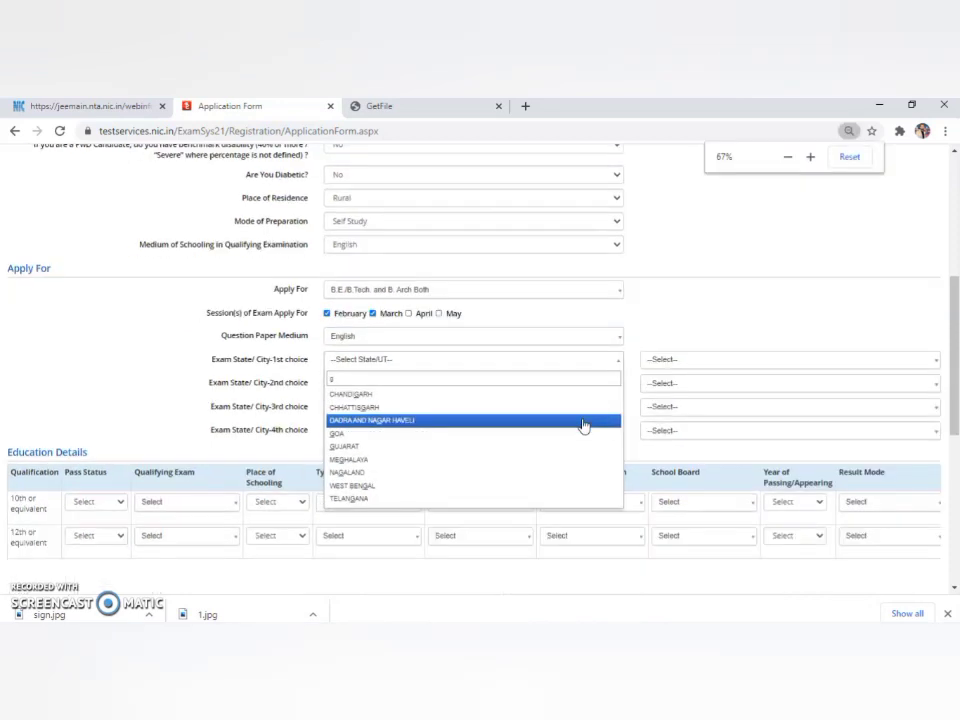
text(u)
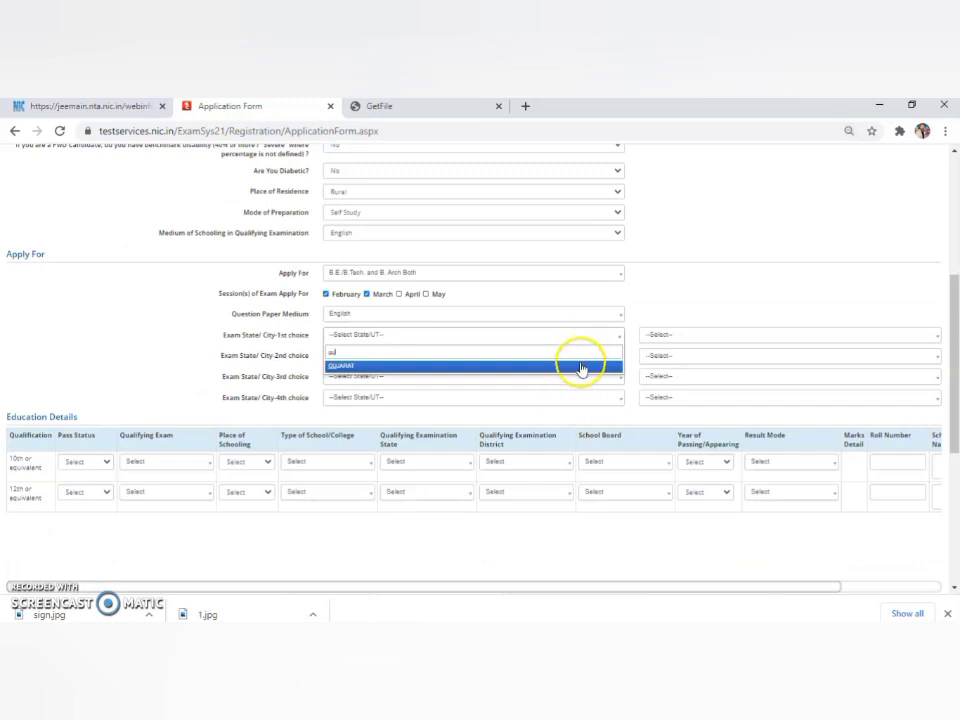
click(579, 366)
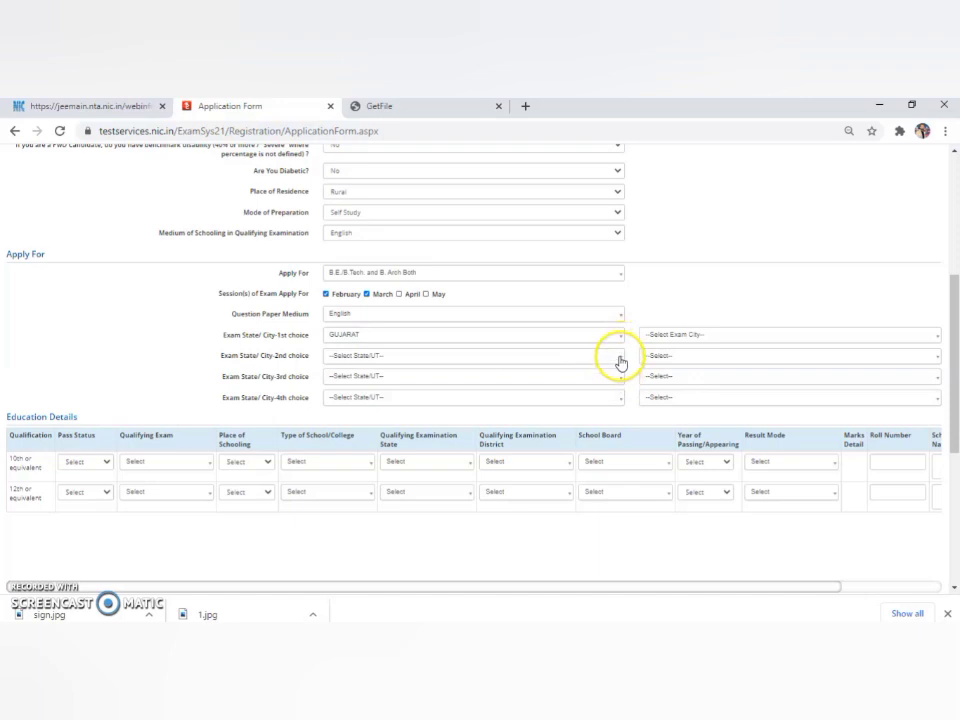
click(619, 357)
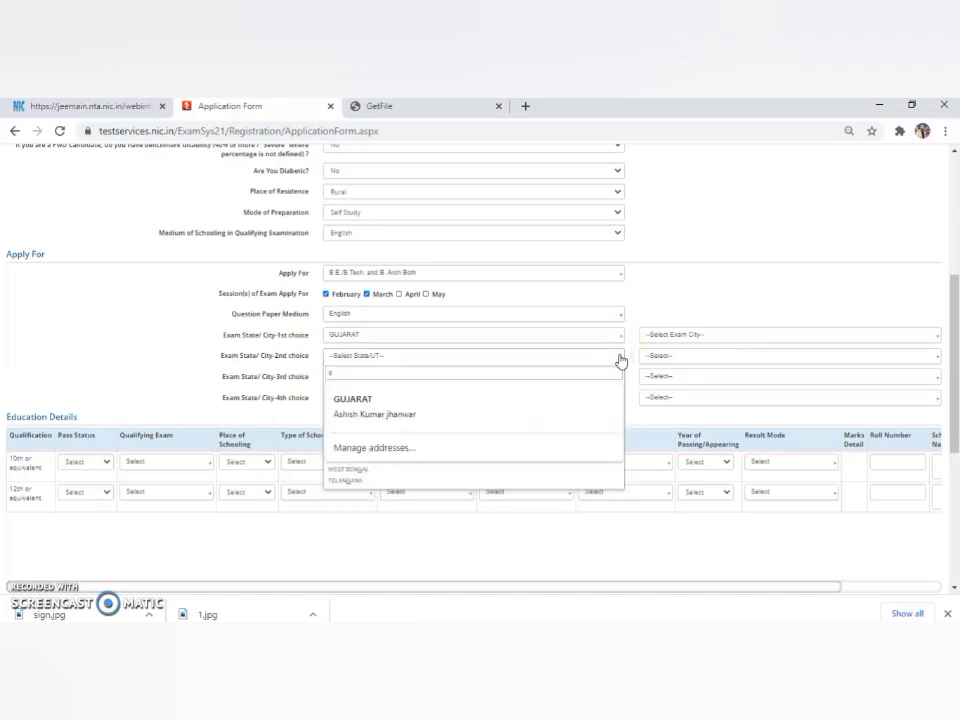
click(561, 390)
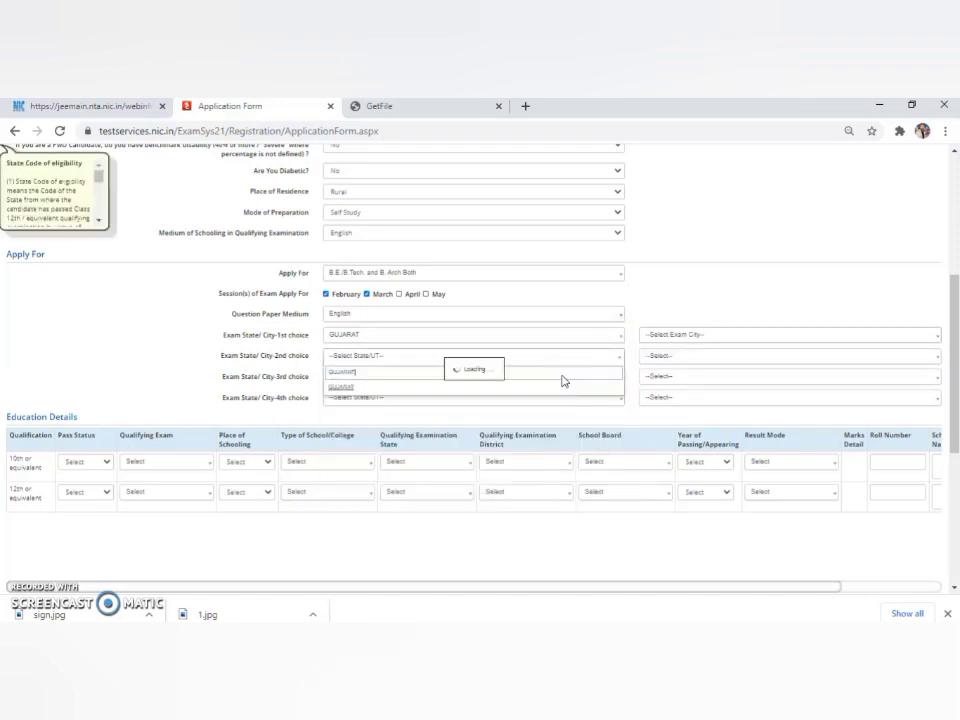
click(620, 358)
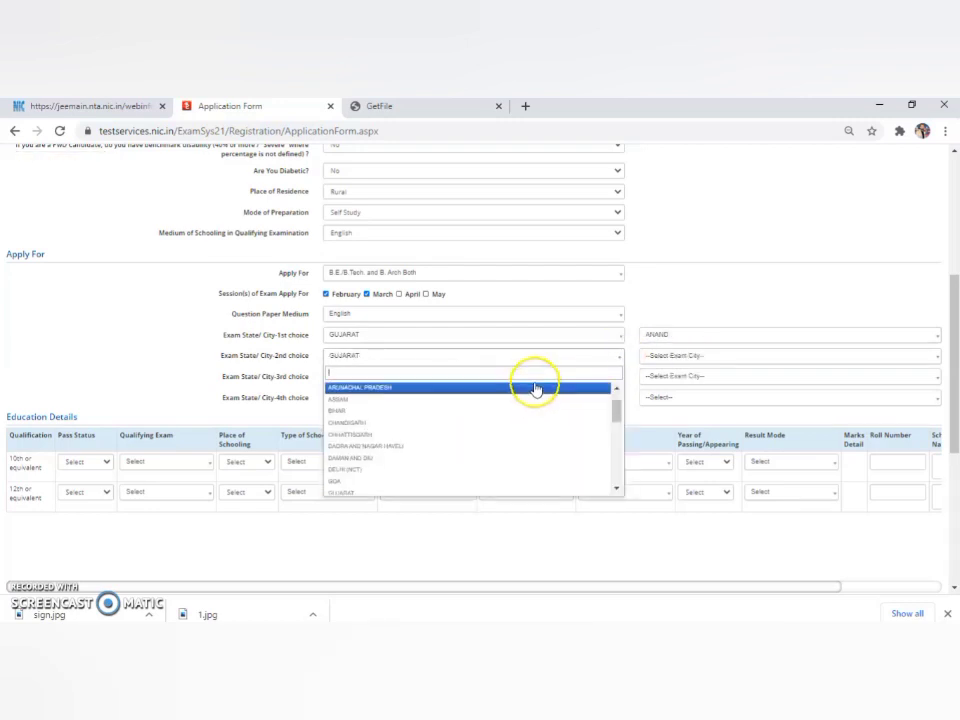
text(gu)
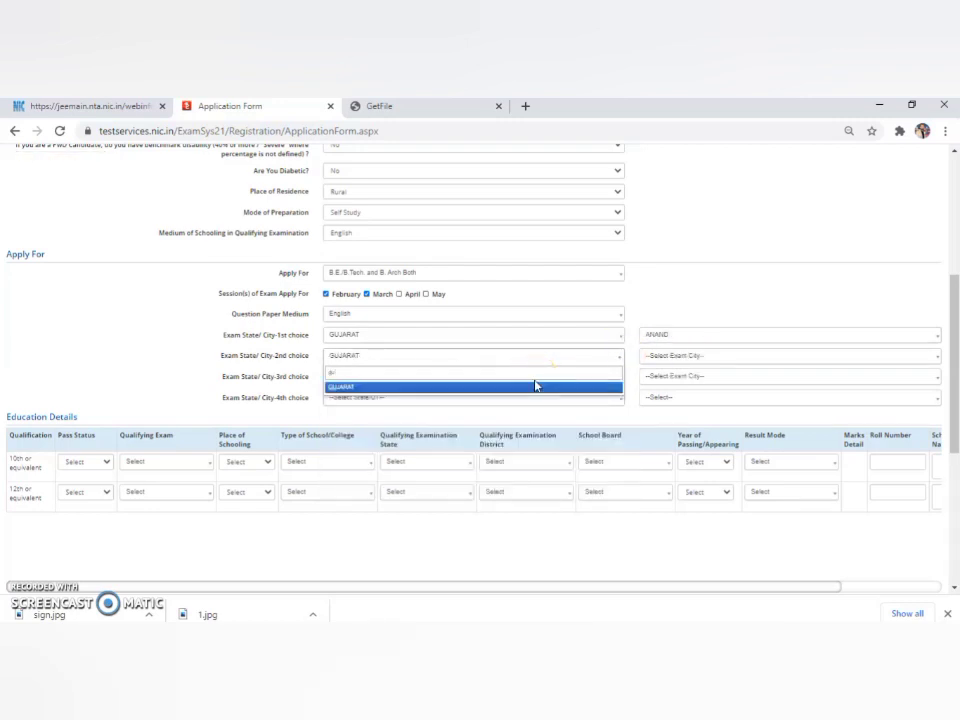
click(527, 387)
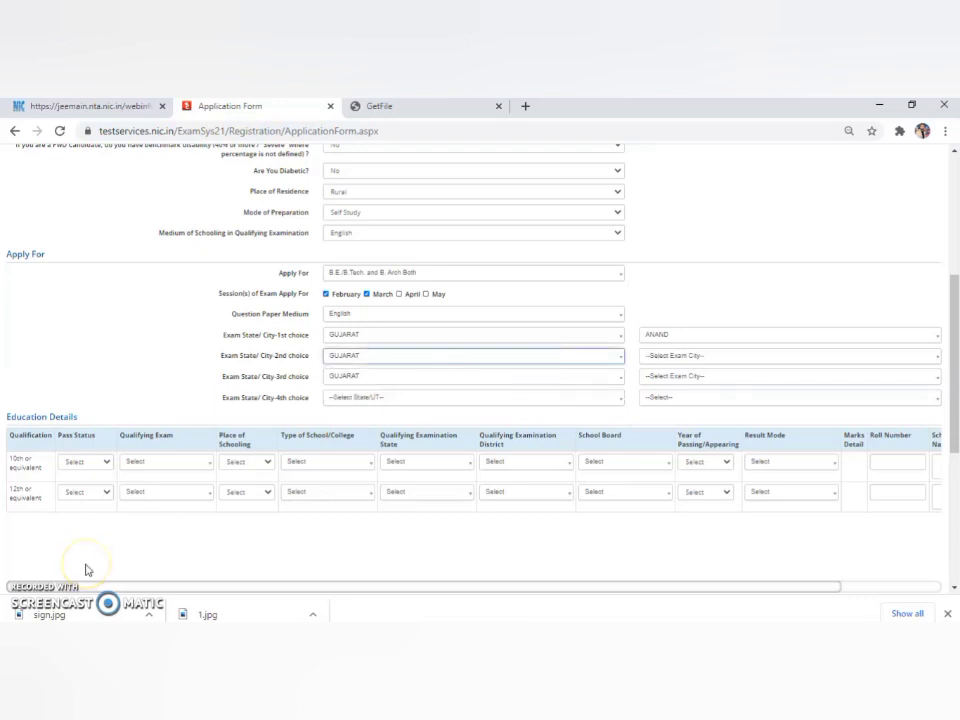
key(ctrl+minus)
key(ctrl+minus)
key(ctrl+minus)
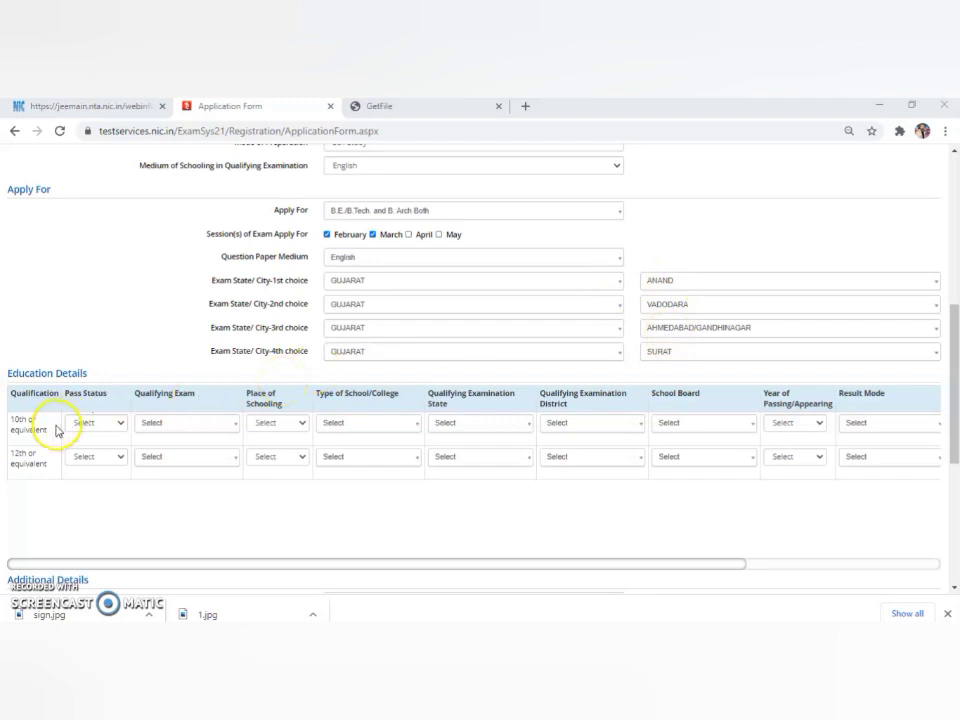
Mark the 12th qualification as Appearing and fill in the remaining education and parents' details.
click(120, 460)
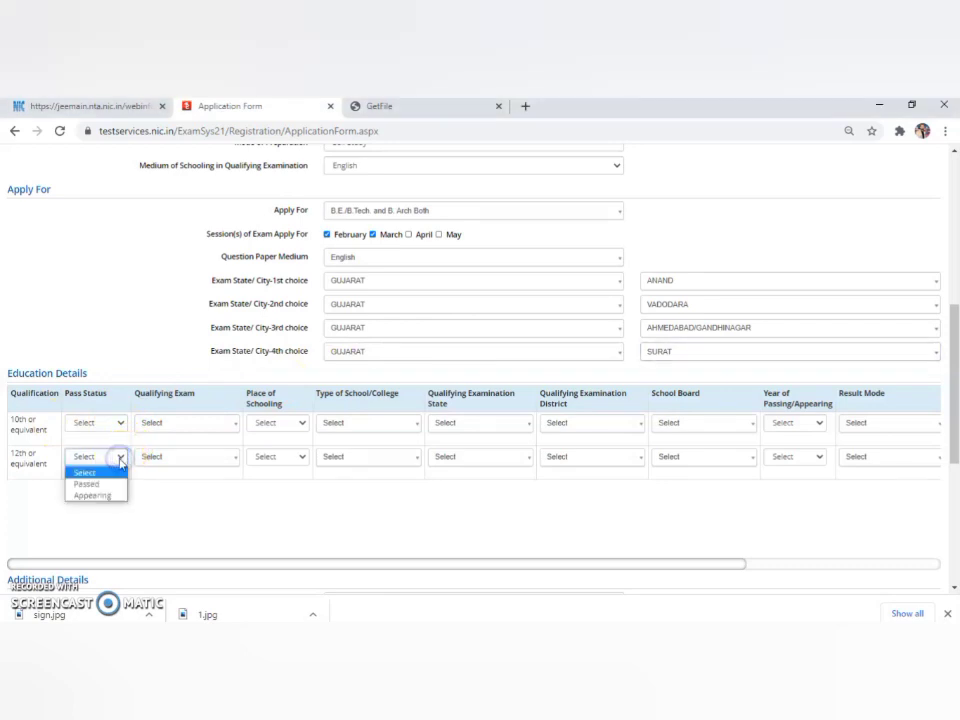
click(107, 496)
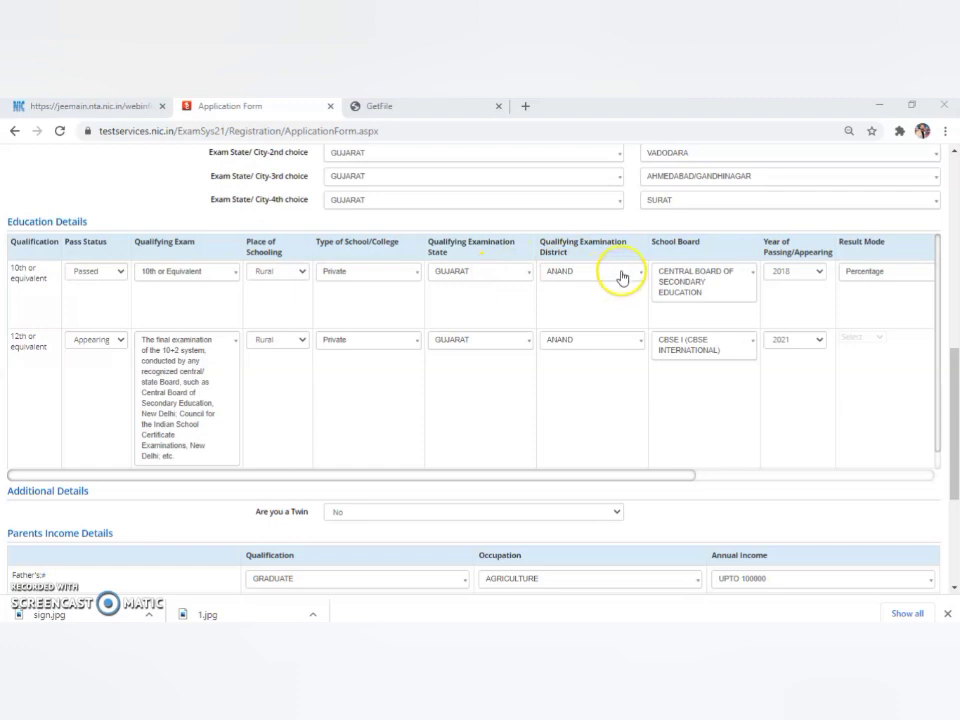
drag(668, 476, 897, 462)
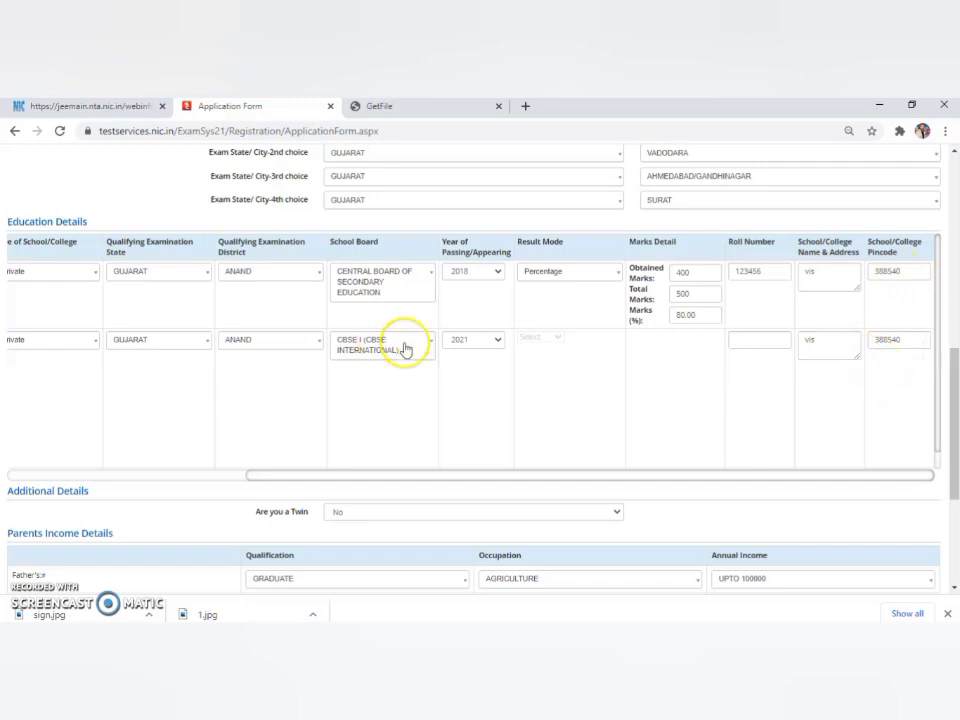
drag(733, 478, 479, 469)
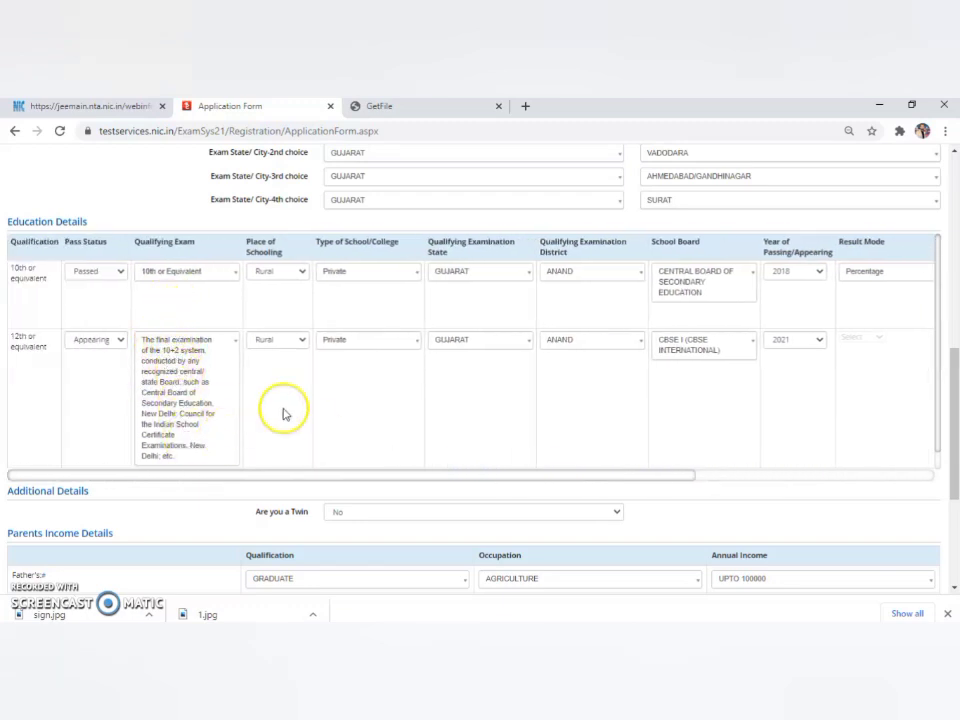
drag(955, 388, 954, 443)
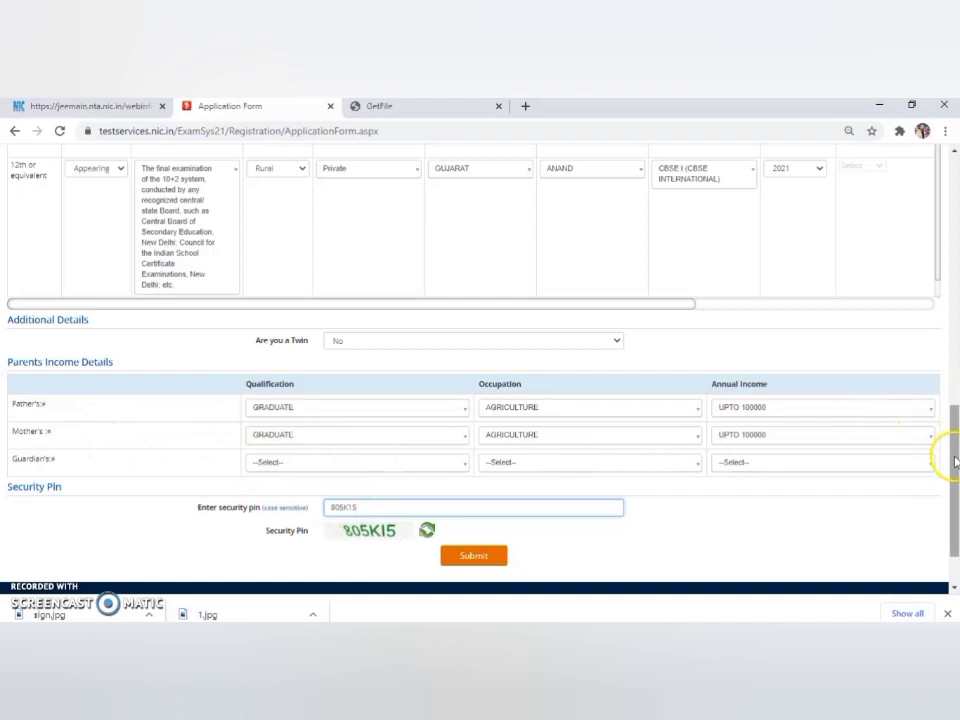
Submit the application form, clear the pin-mismatch error, and resubmit with the new security pin.
scroll(953, 462, down, 1)
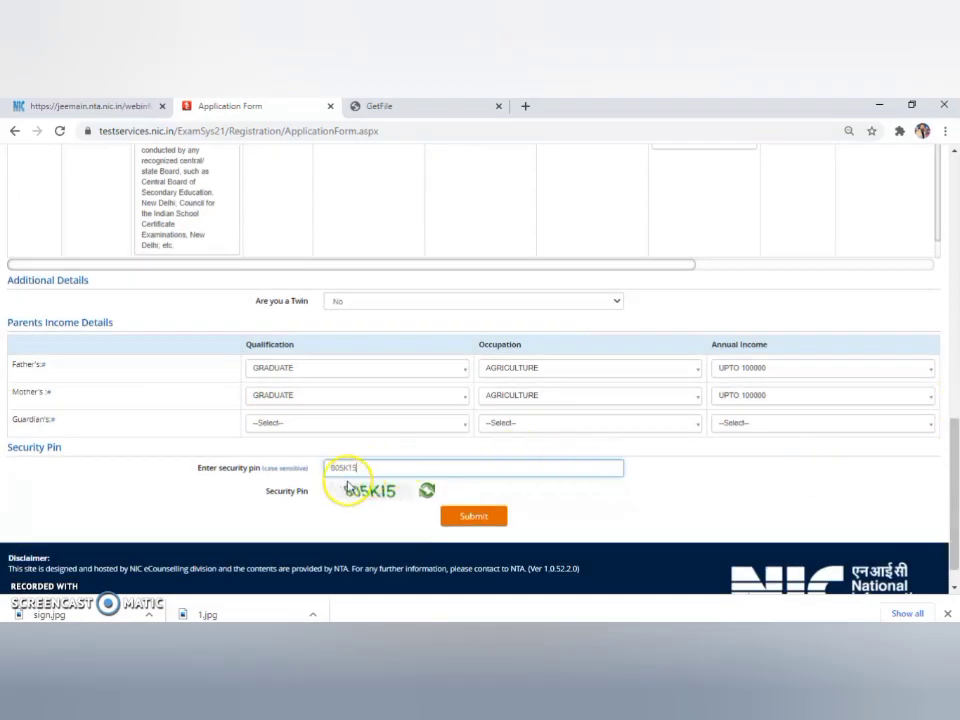
click(470, 518)
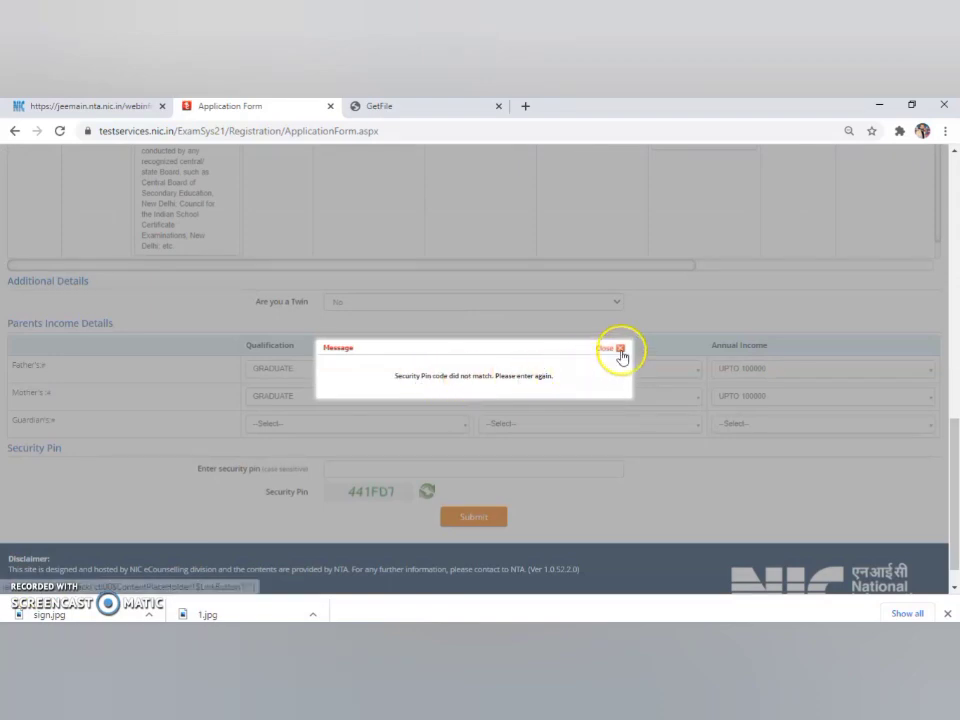
click(619, 349)
click(522, 466)
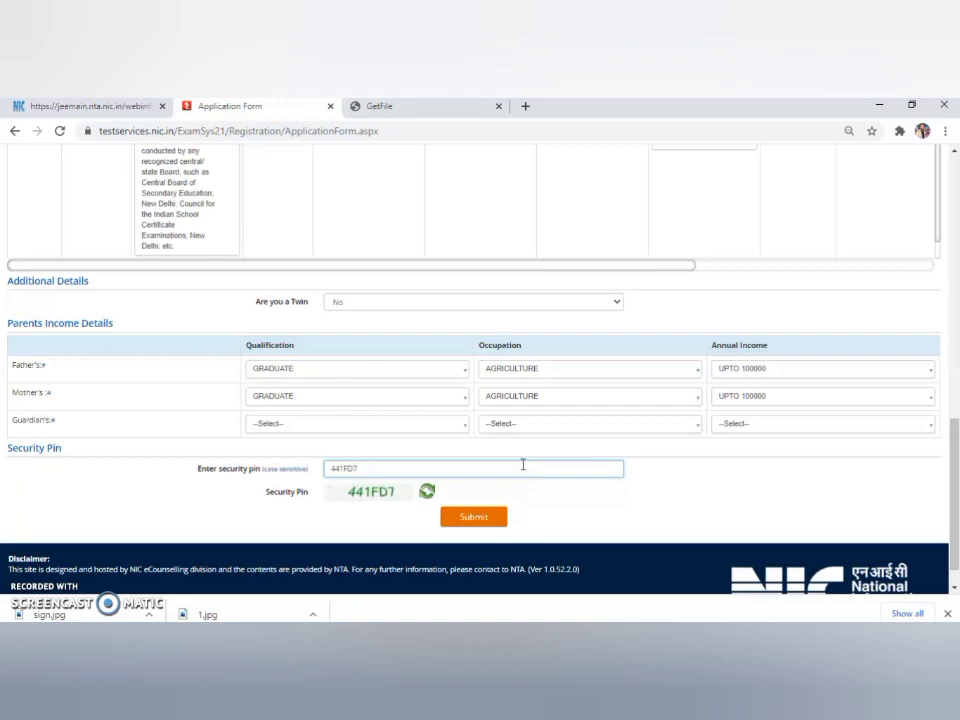
click(475, 518)
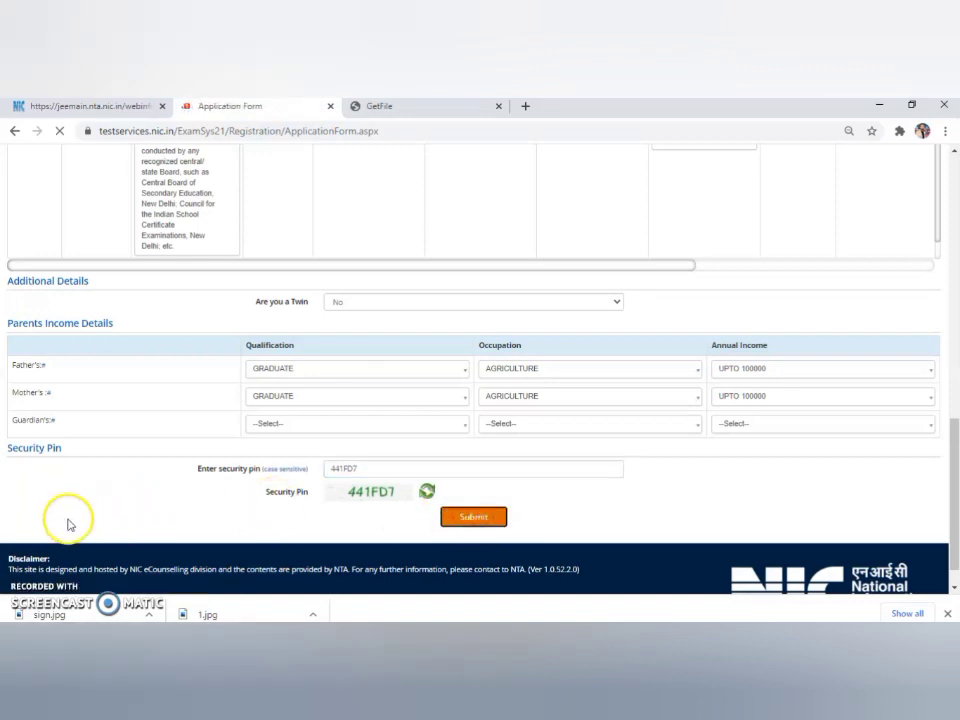
scroll(107, 493, down, 15)
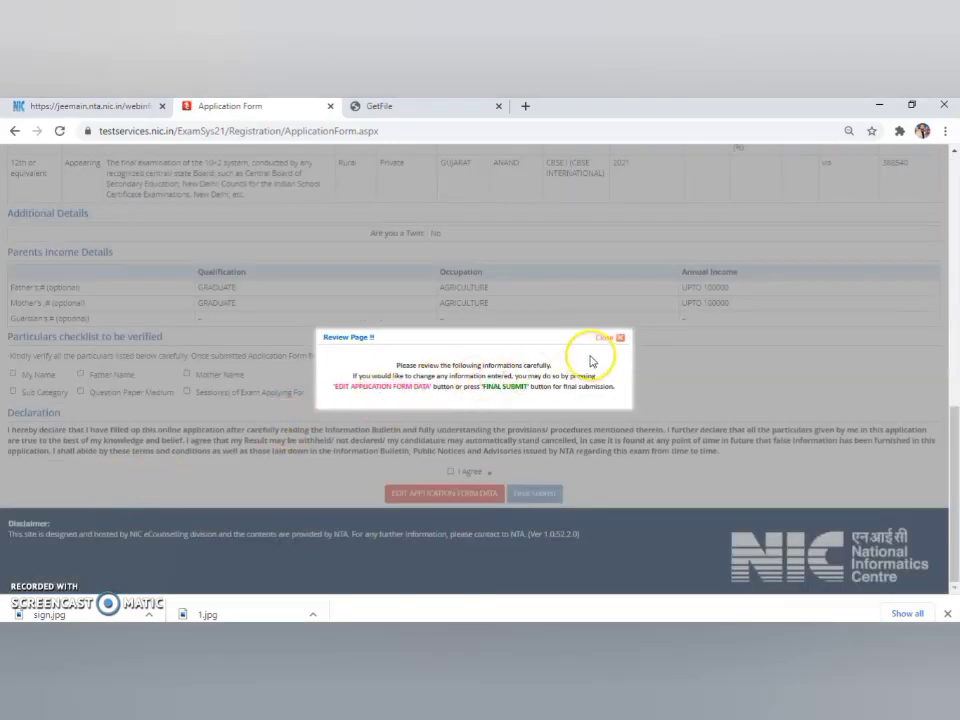
Tick every review particular as verified, from Sub Category through Category.
click(620, 339)
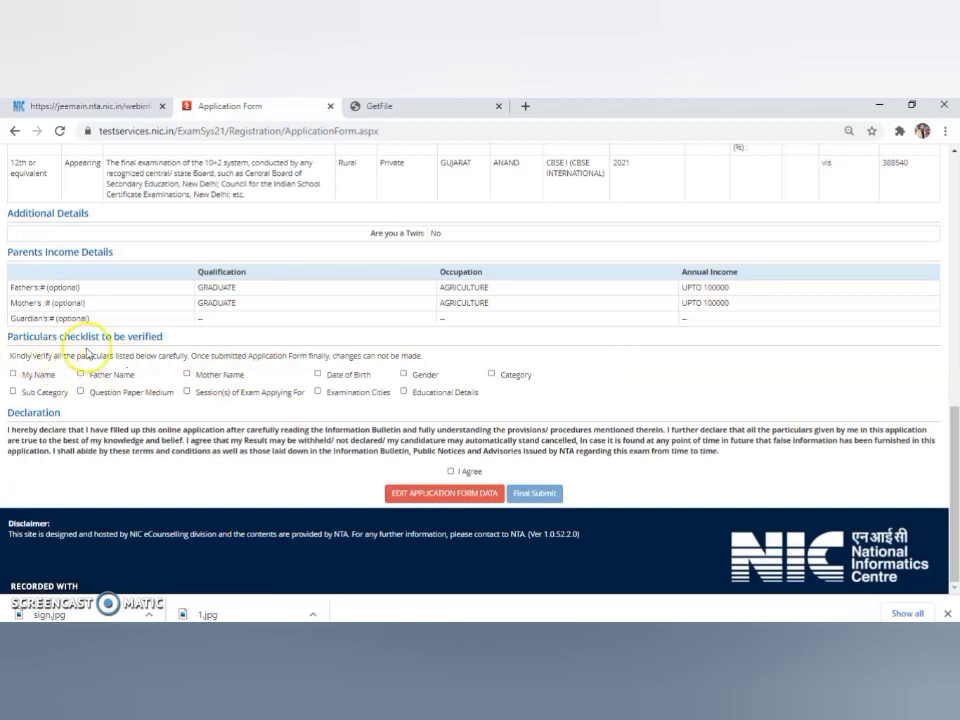
click(13, 392)
click(80, 373)
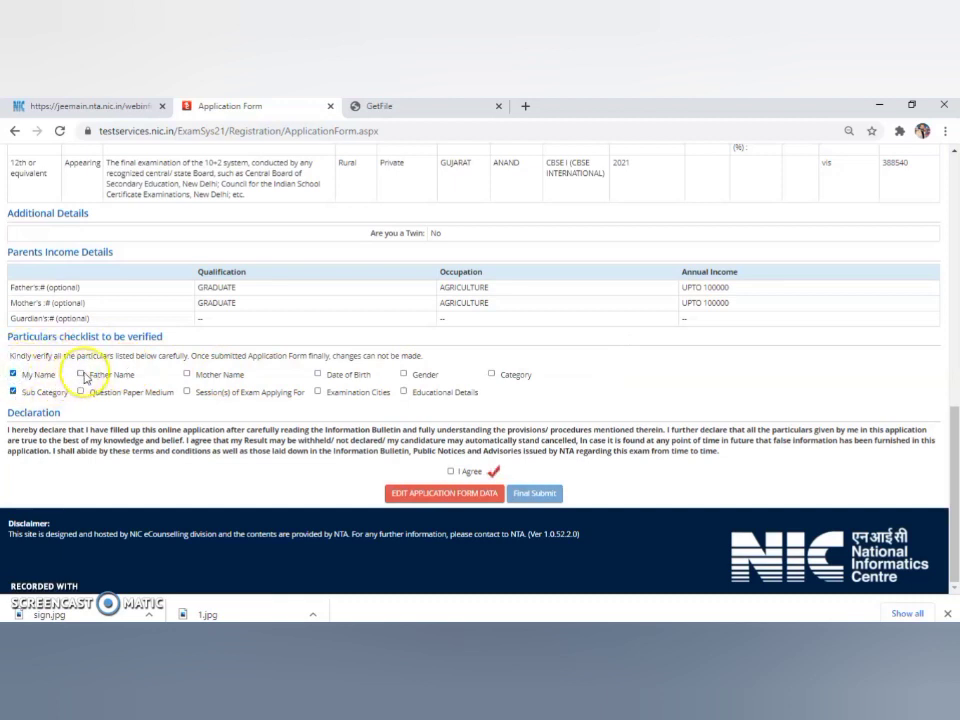
click(82, 392)
click(186, 373)
click(186, 391)
click(318, 373)
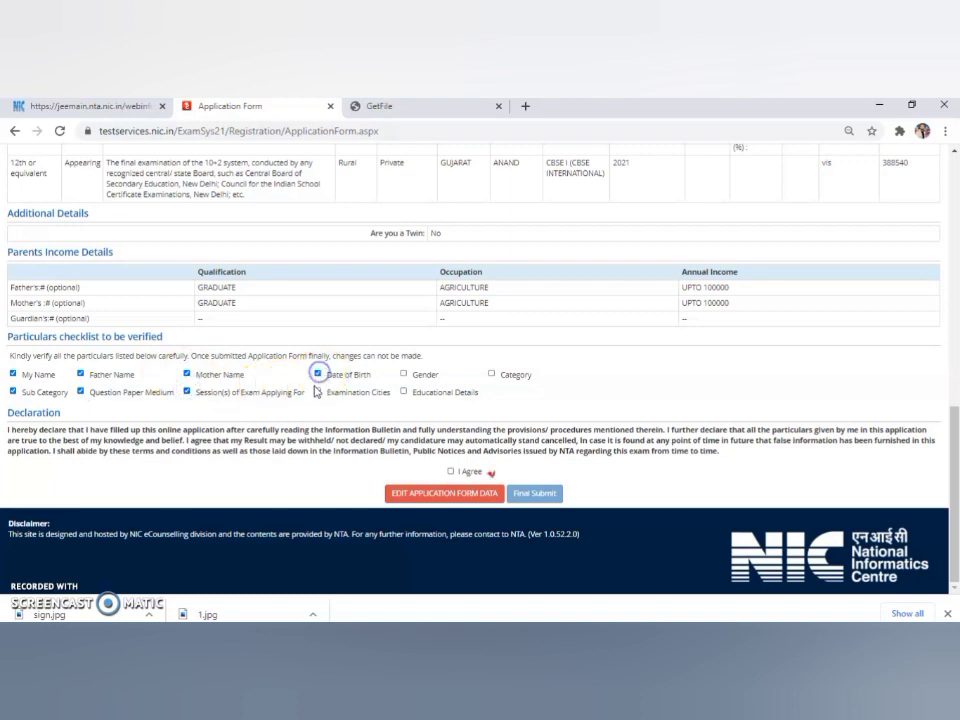
click(404, 392)
click(491, 374)
Accept the declaration and confirm the Final Submit of the application.
click(450, 472)
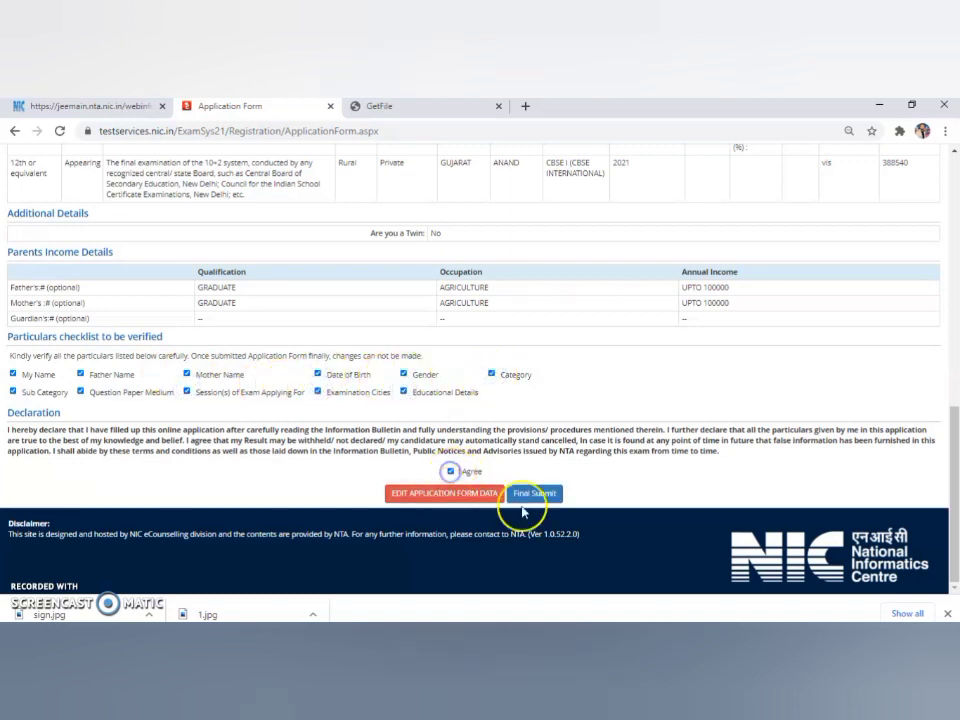
click(535, 493)
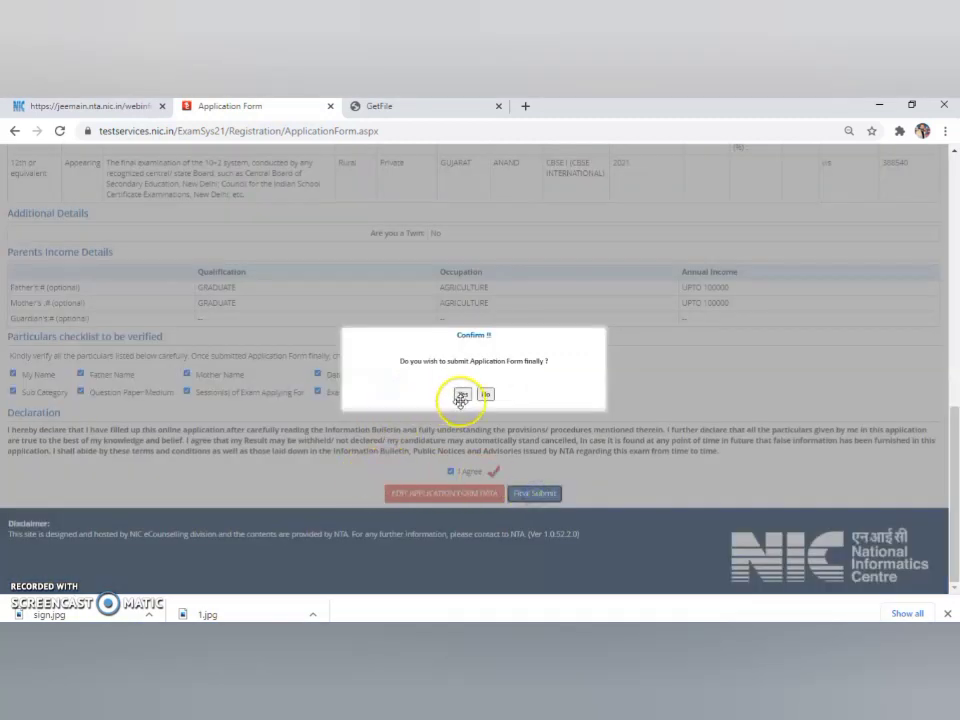
click(462, 394)
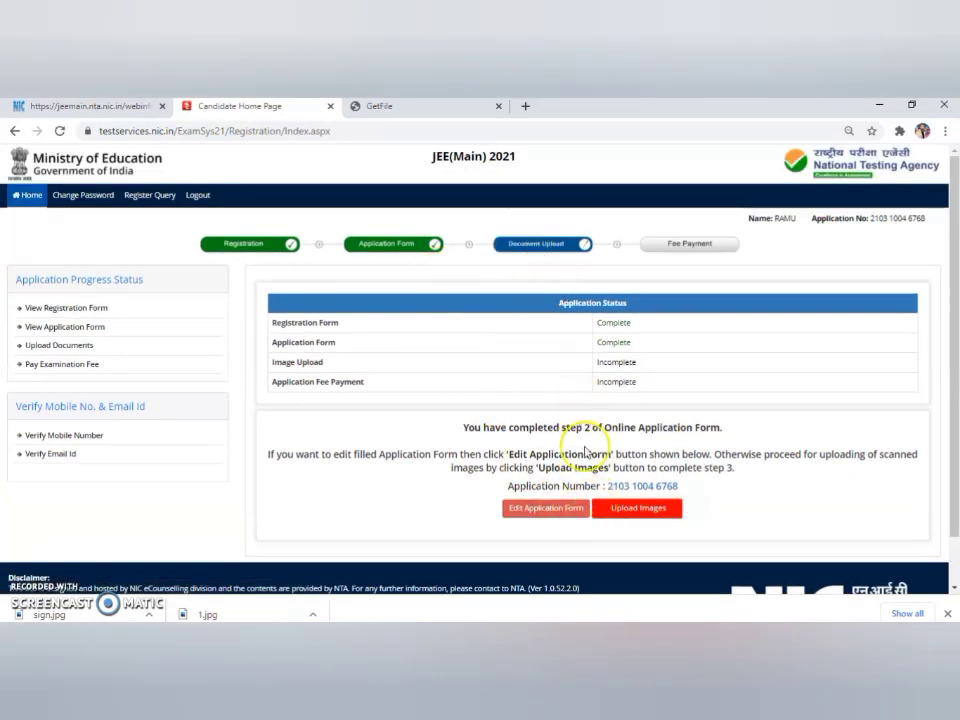
Proceed to the image upload step and attach image file 1 as the photograph.
click(631, 510)
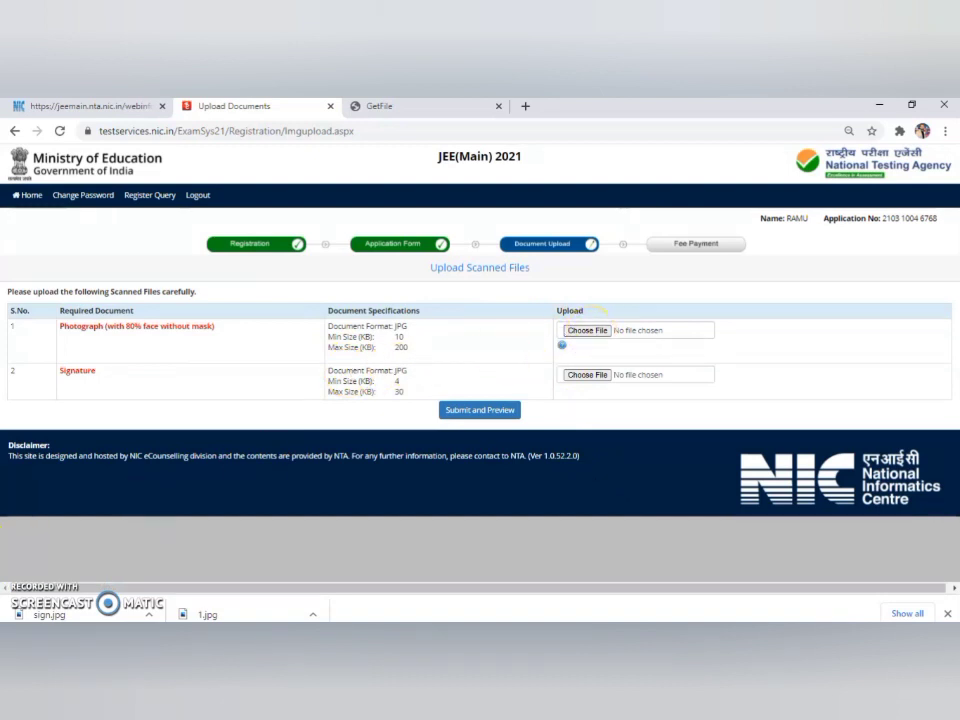
click(592, 332)
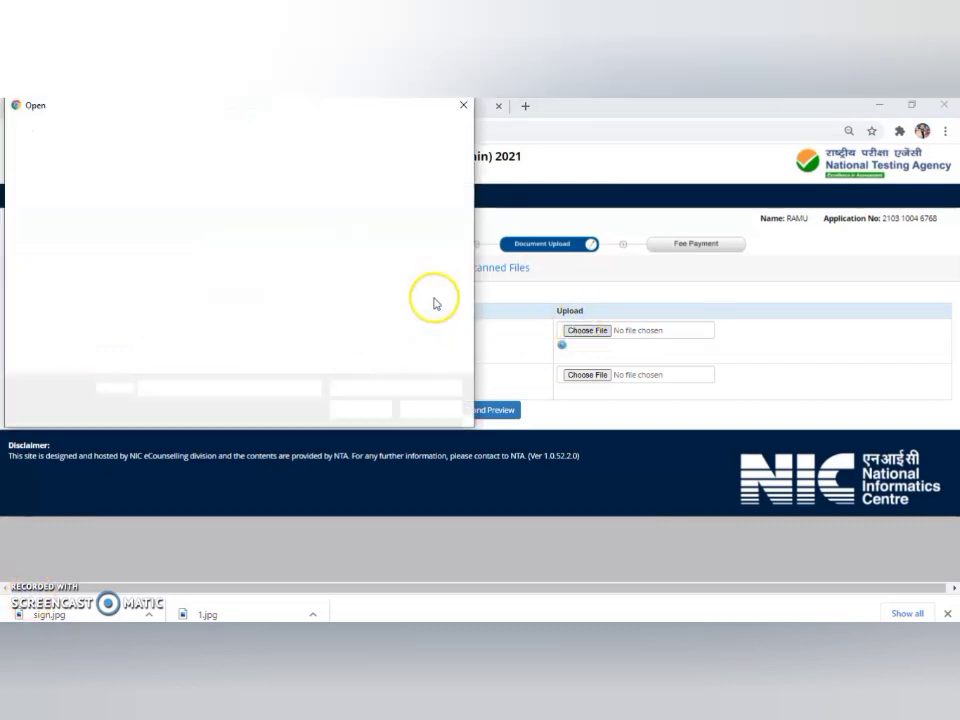
click(168, 212)
click(354, 409)
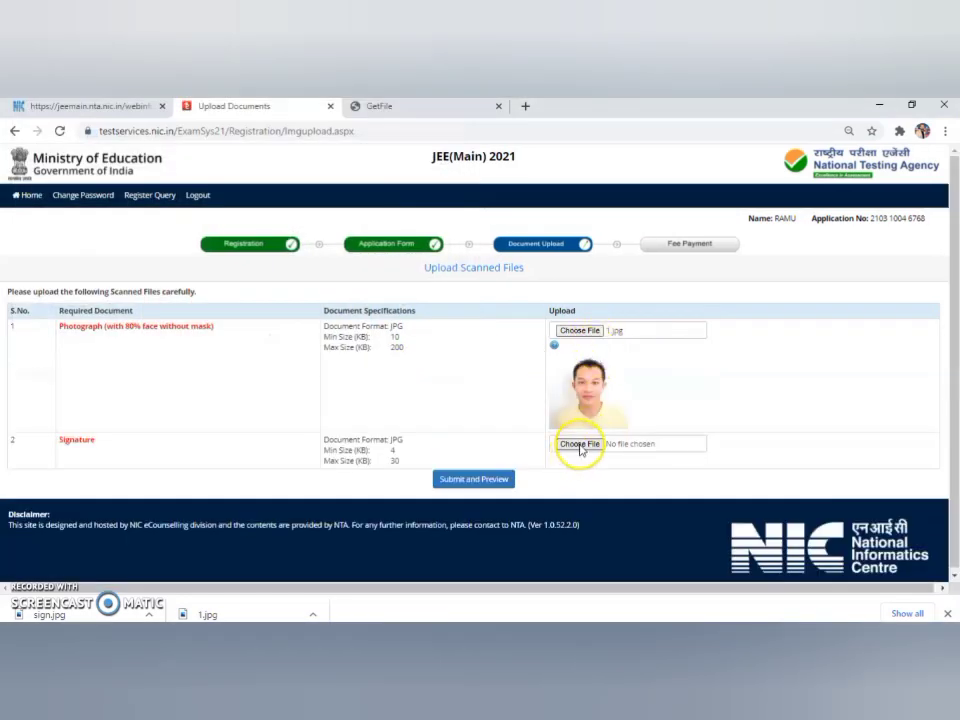
Attach sign.jpg as the signature and submit both scans for preview.
click(578, 445)
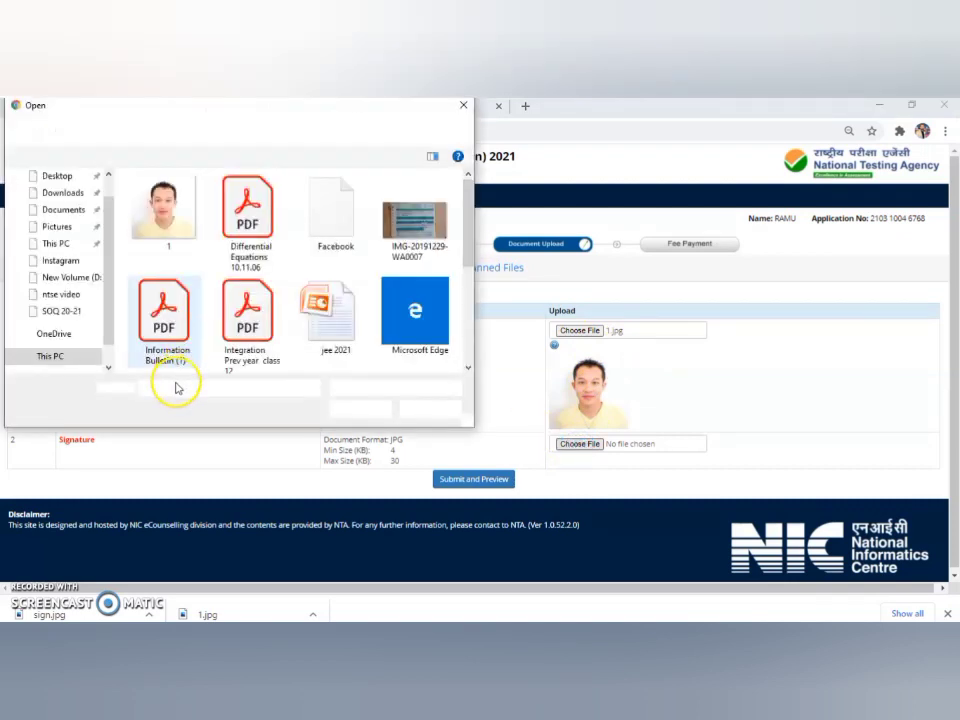
text(si)
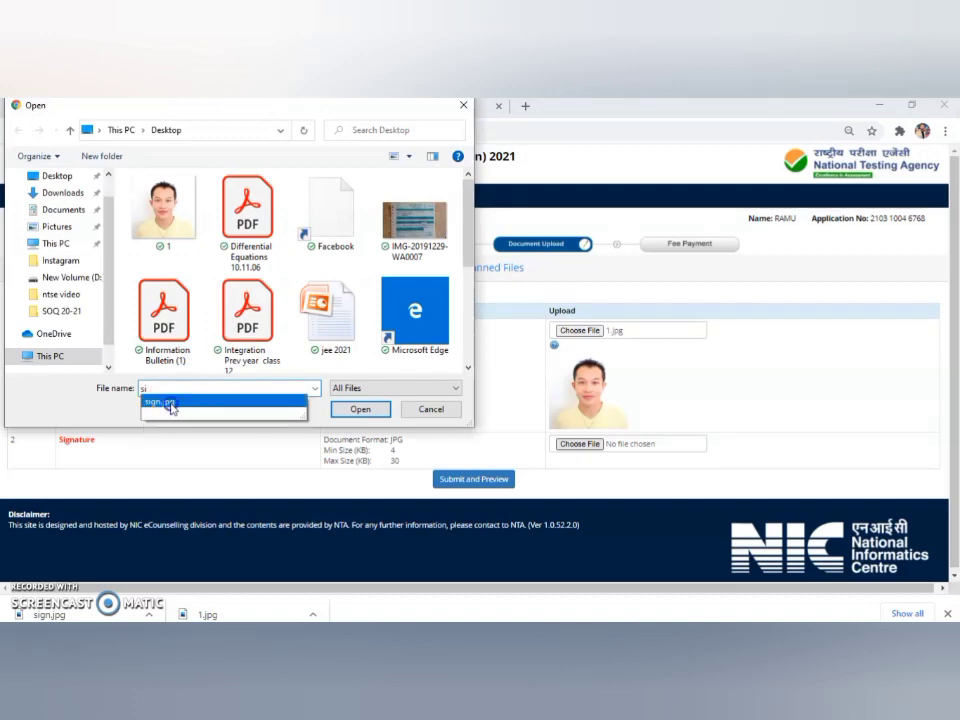
click(201, 412)
click(340, 410)
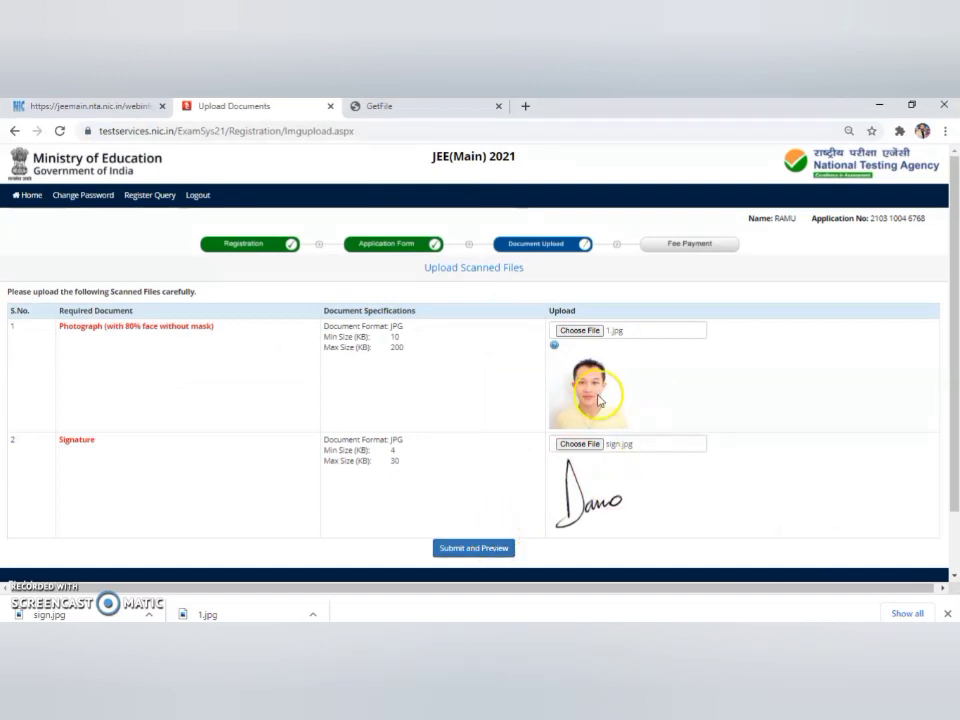
click(486, 550)
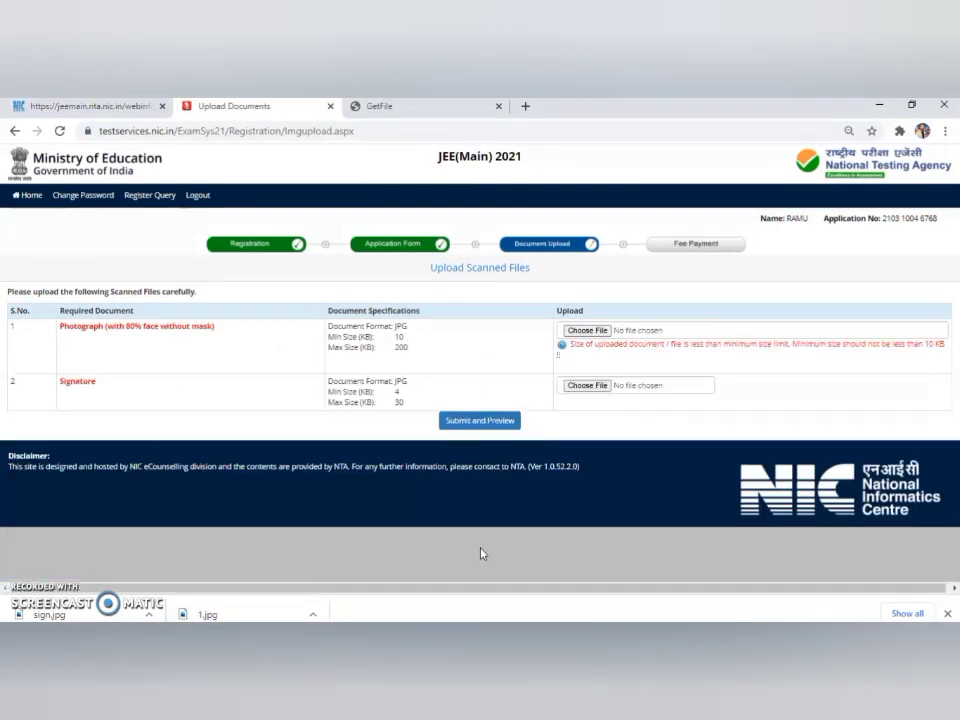
click(462, 426)
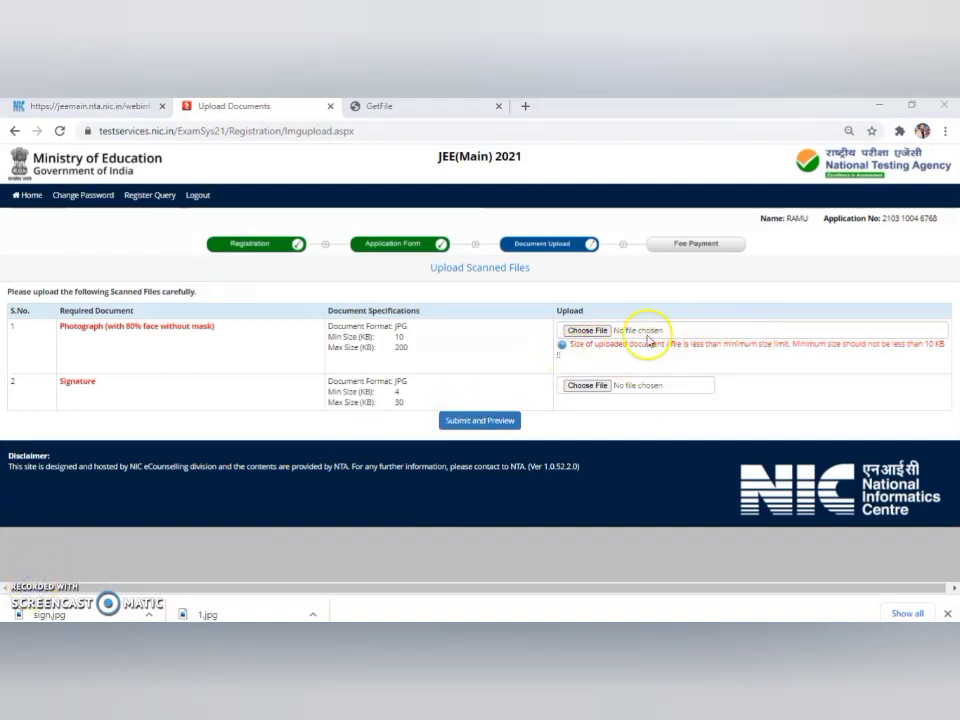
Attach 2.jpg as the new photograph.
click(587, 330)
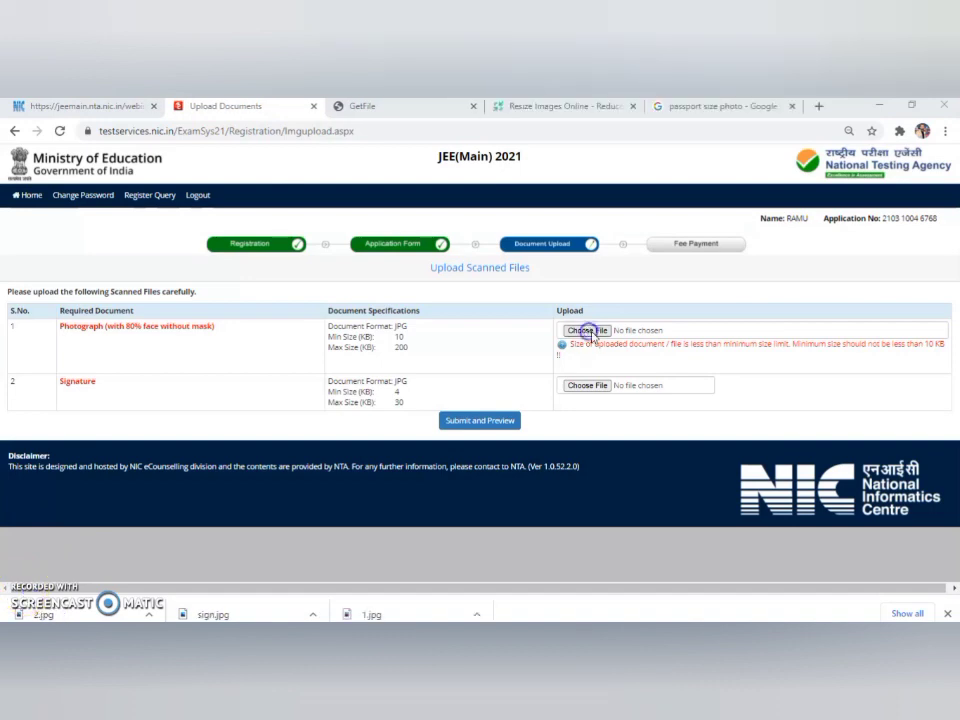
click(584, 332)
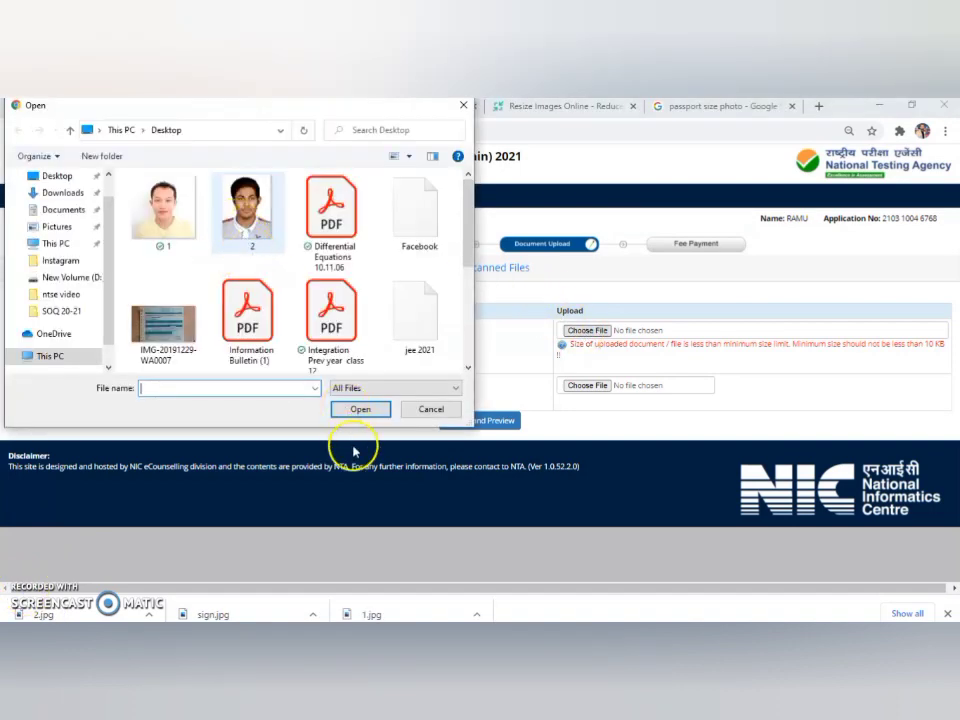
click(360, 409)
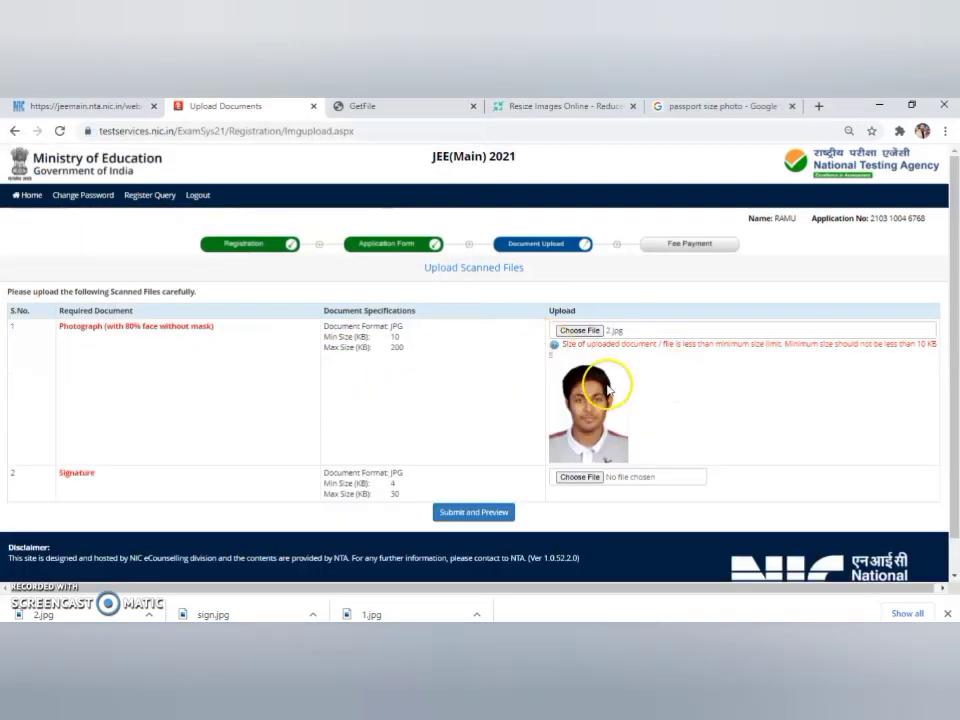
Attach sign.jpg as the signature and submit both files for preview.
click(589, 481)
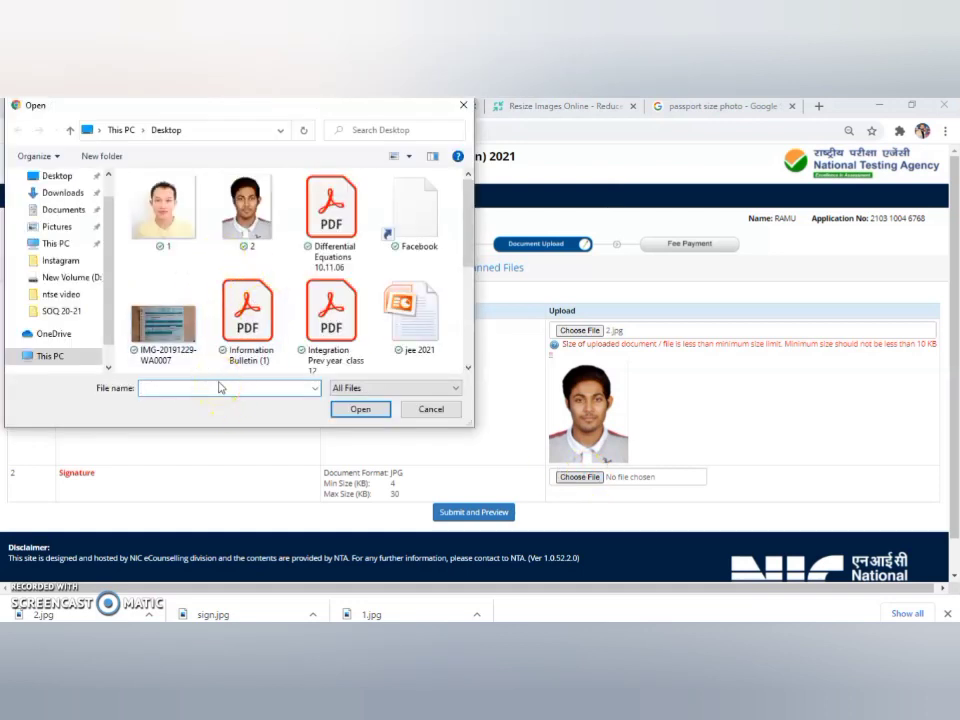
text(si)
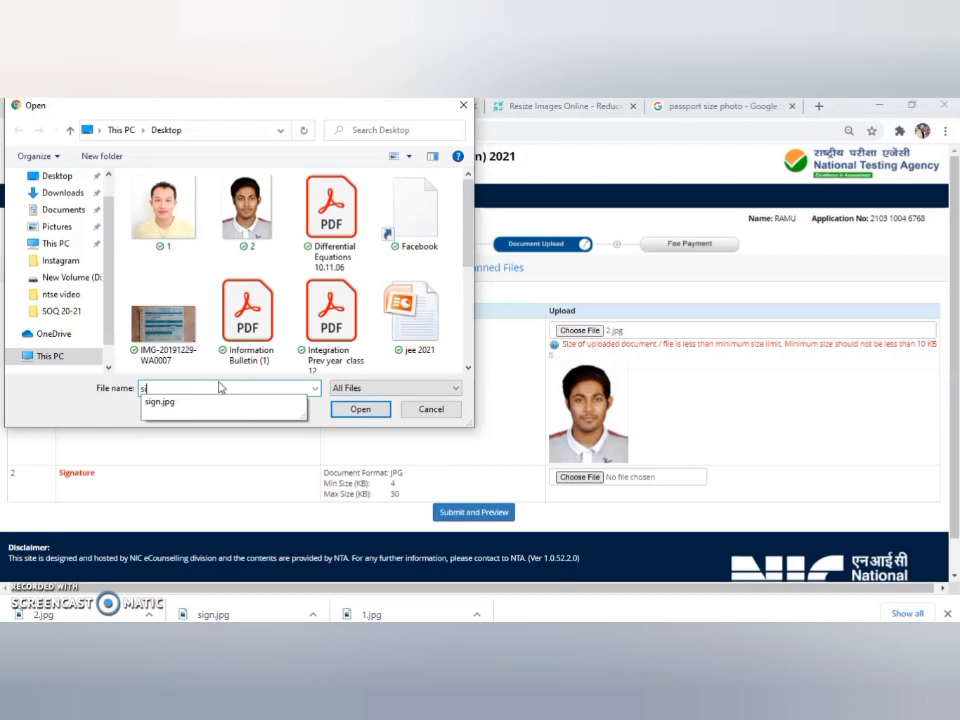
click(200, 401)
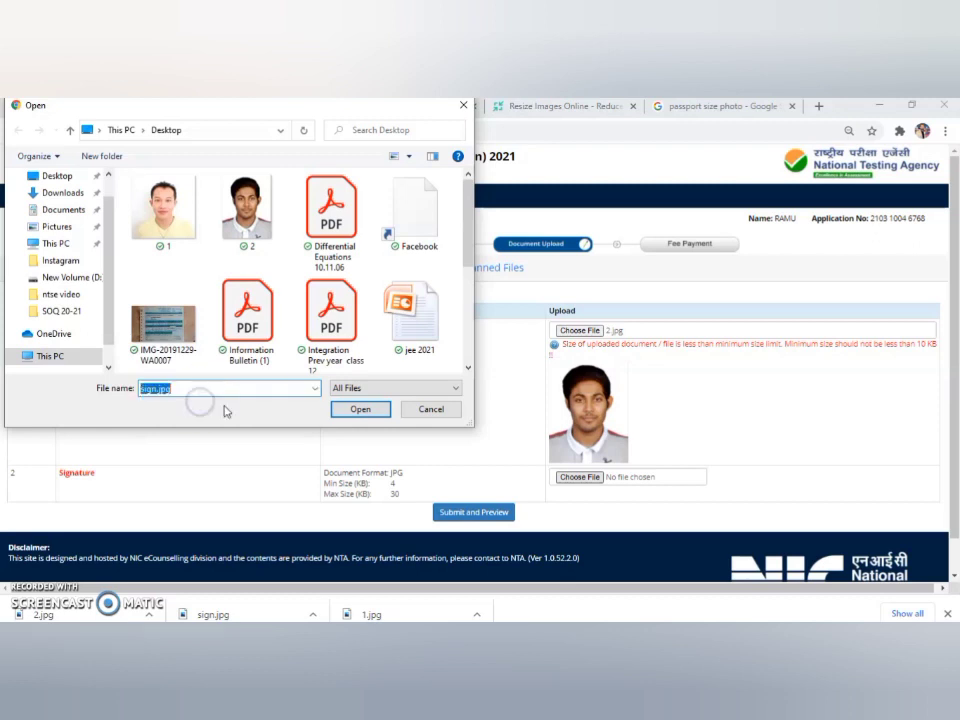
click(352, 409)
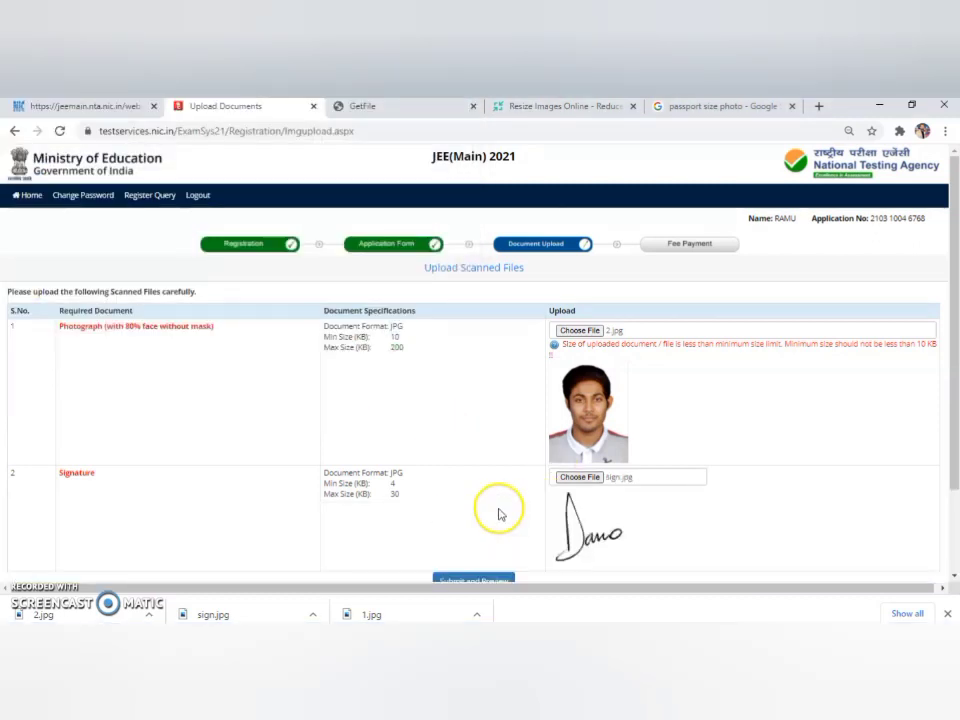
scroll(951, 448, down, 1)
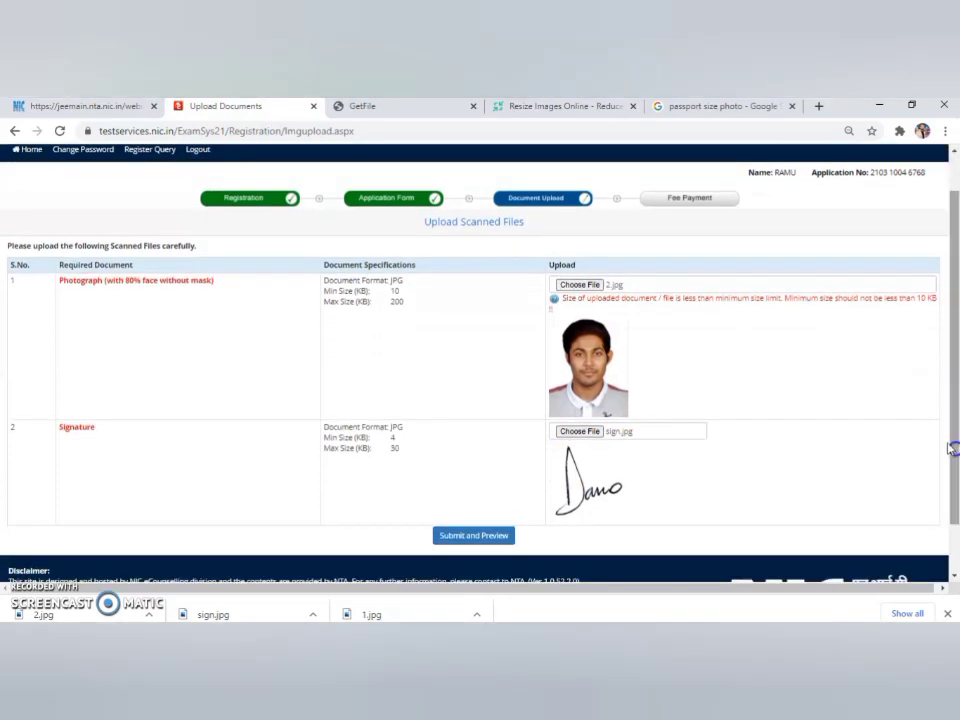
click(480, 537)
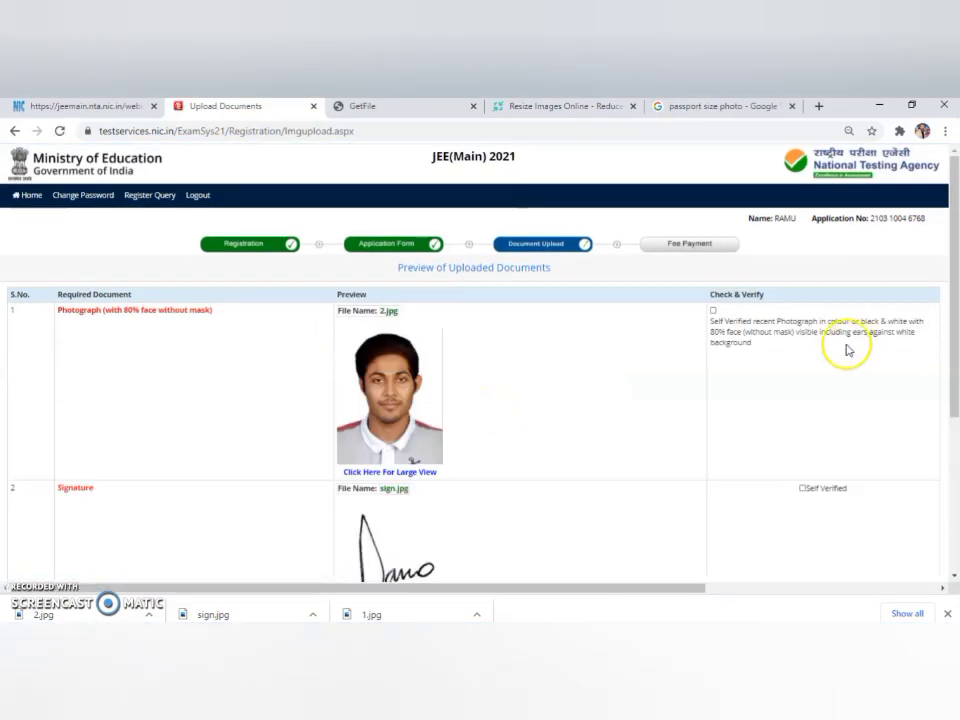
Mark the signature as self verified, enter the security pin, and tick 'I have verified'.
drag(945, 349, 949, 448)
click(802, 370)
click(516, 427)
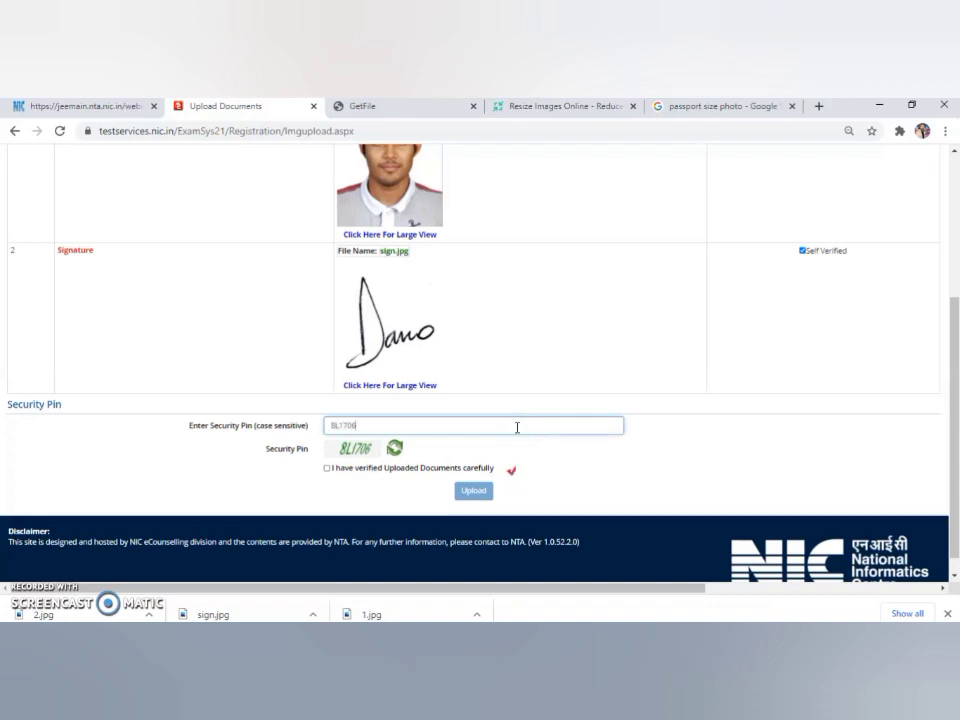
click(331, 472)
click(327, 468)
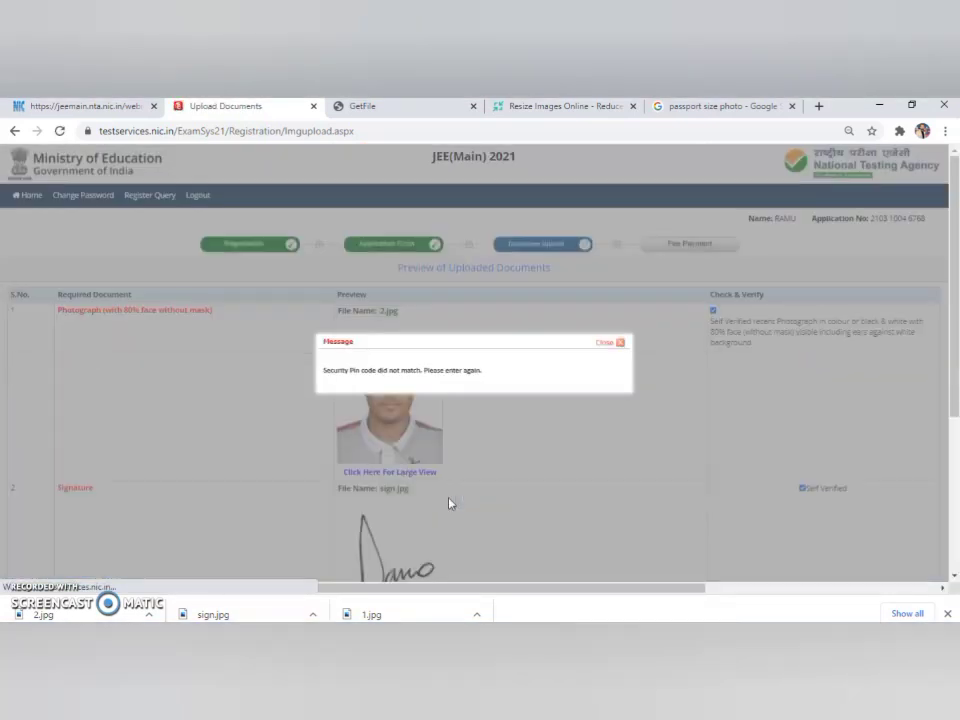
Clear the pin-mismatch error, re-enter the pin, re-tick verification, and upload the documents.
click(619, 343)
drag(953, 364, 955, 487)
click(451, 439)
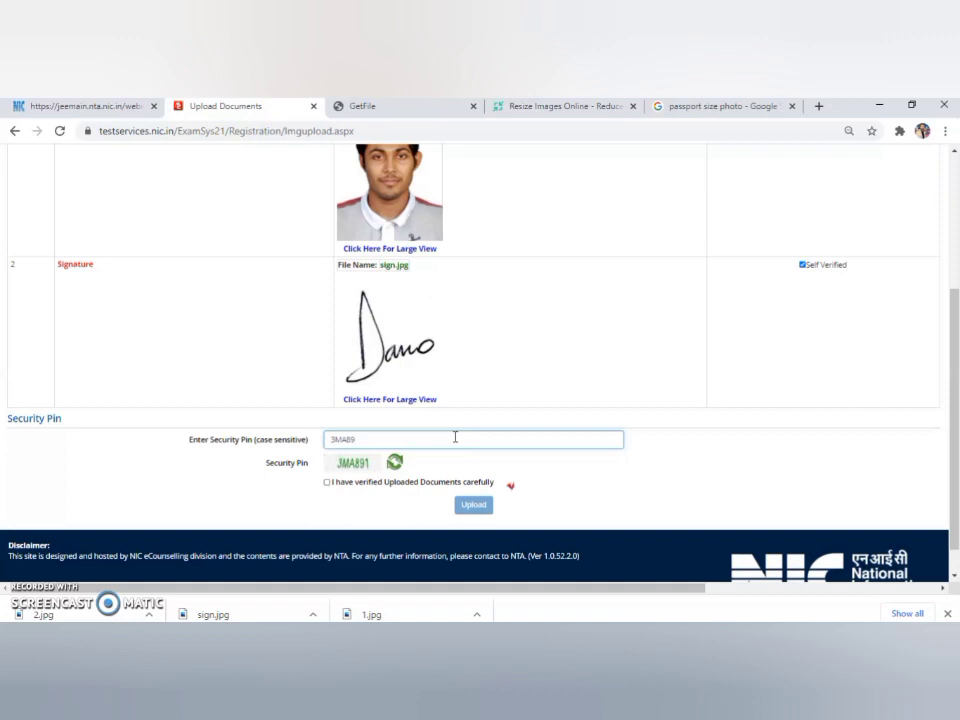
click(327, 482)
click(476, 506)
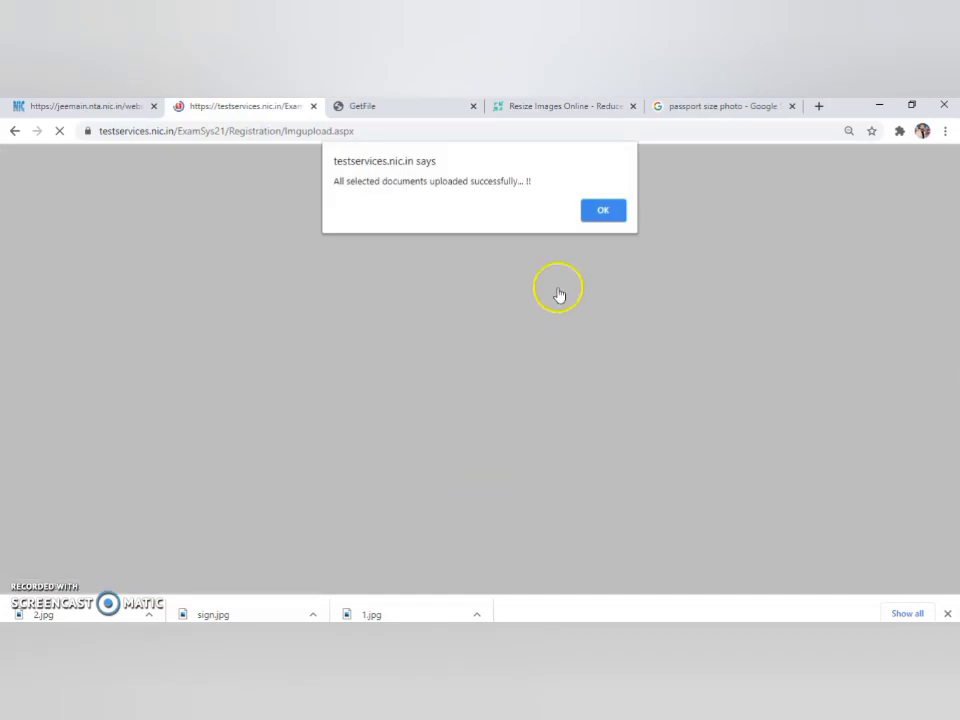
Choose Online Payment for the Rs. 2600 examination fee and confirm proceeding to payment.
click(600, 210)
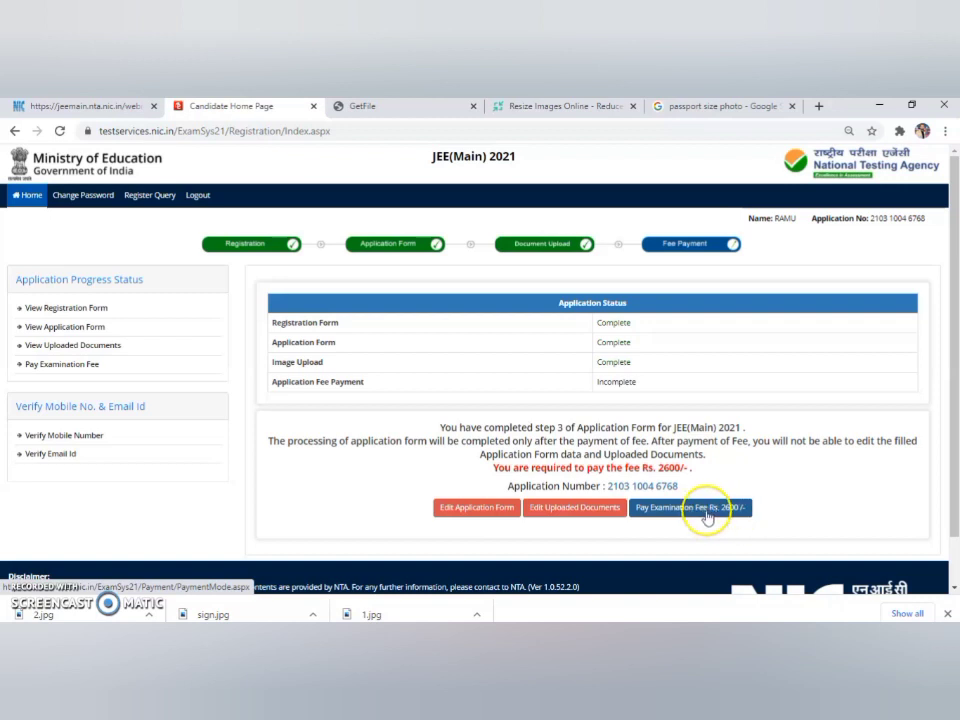
click(705, 515)
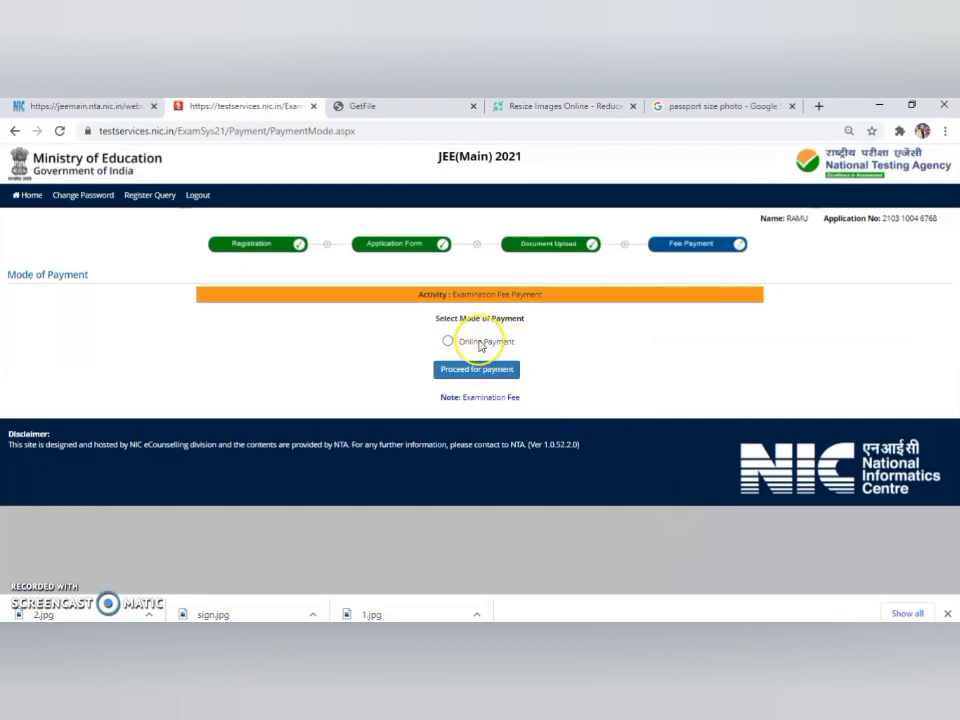
click(475, 378)
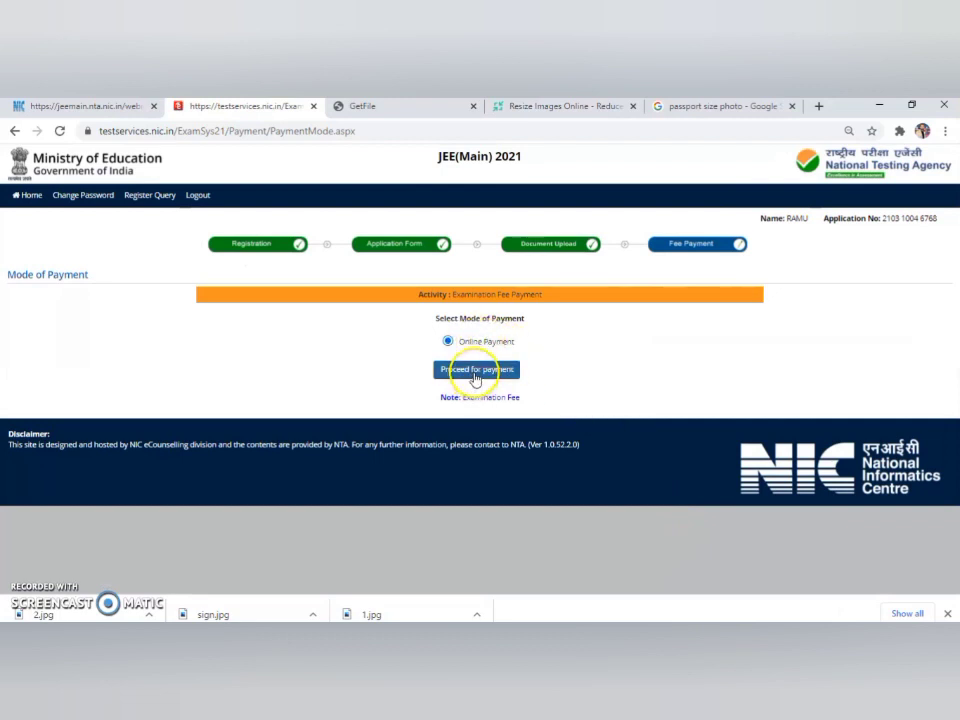
click(475, 376)
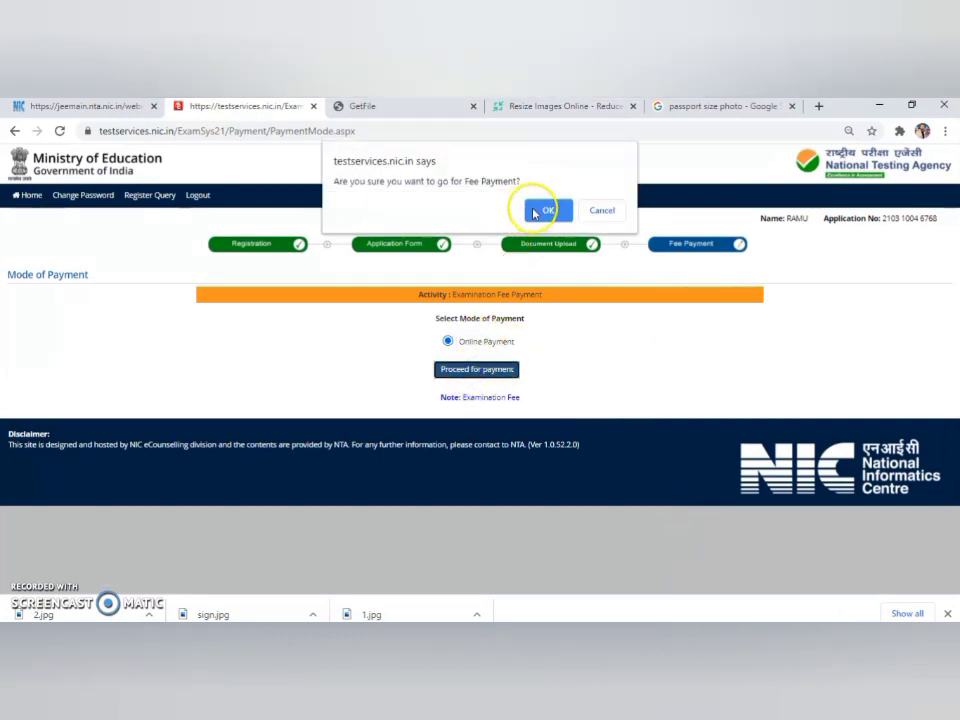
click(536, 210)
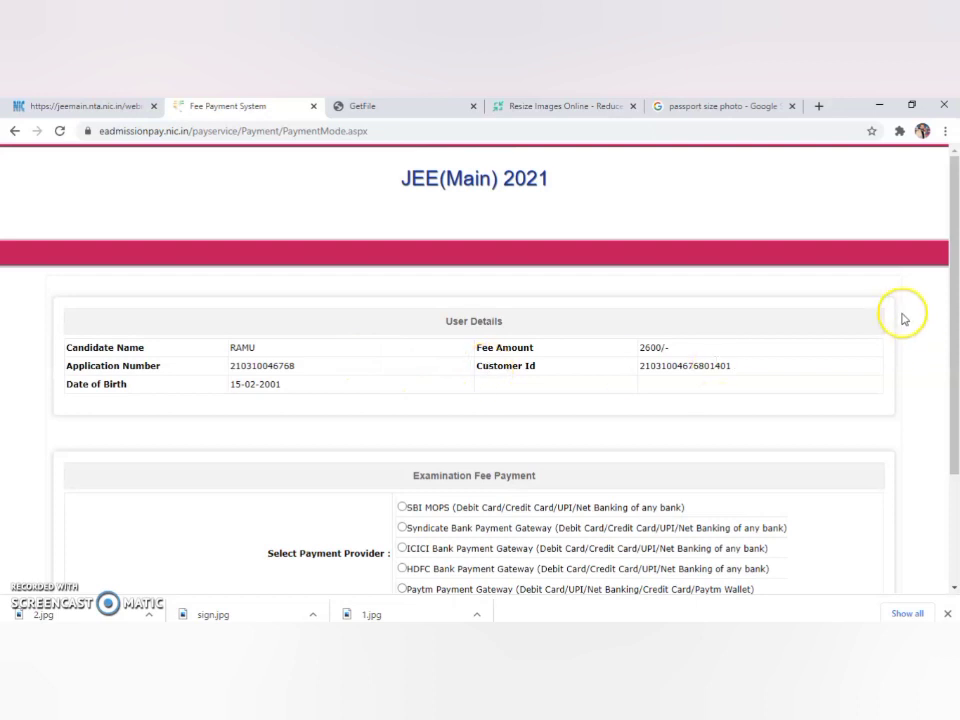
Cancel the Rs. 2600 fee payment transaction on the NIC payment page.
drag(955, 300, 955, 397)
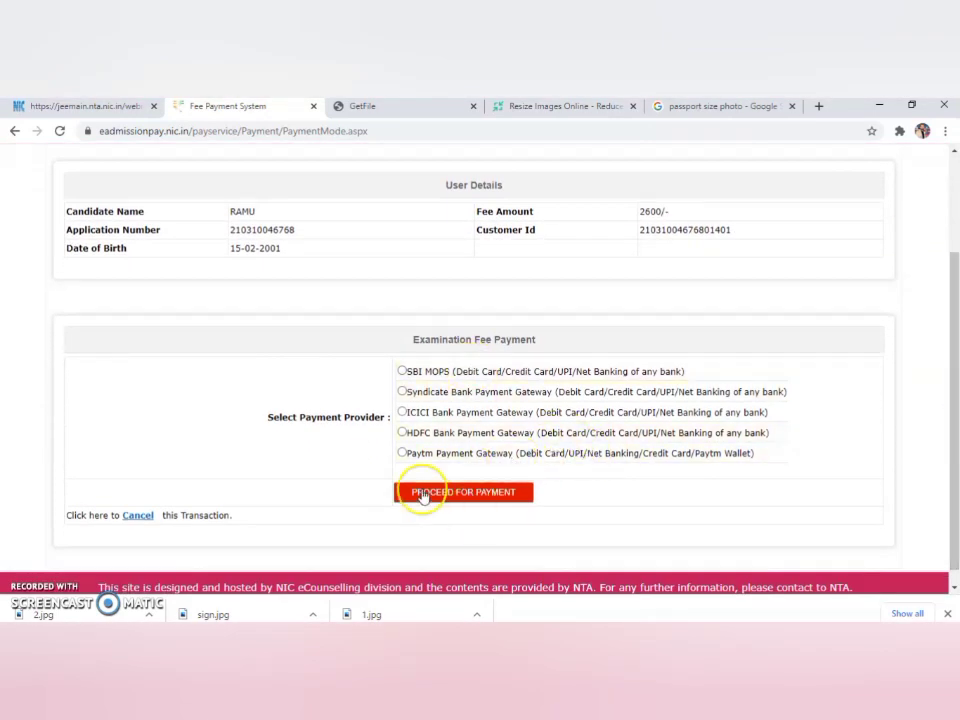
click(138, 517)
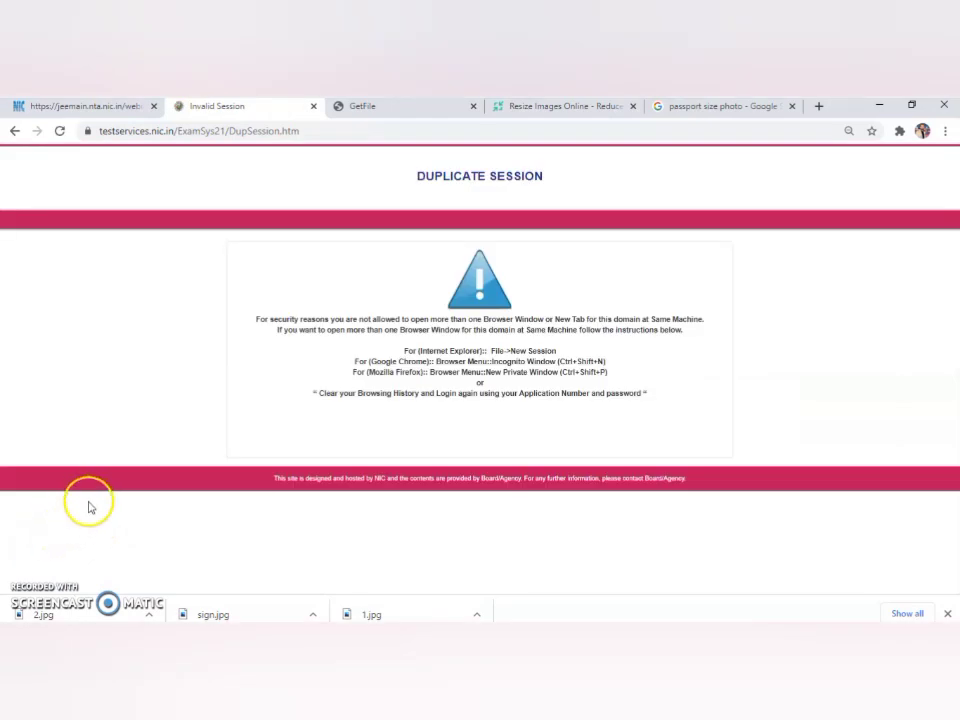
Close the Invalid Session tab and scroll the JEE Main 2021 bulletin to page 6.
key(ctrl+w)
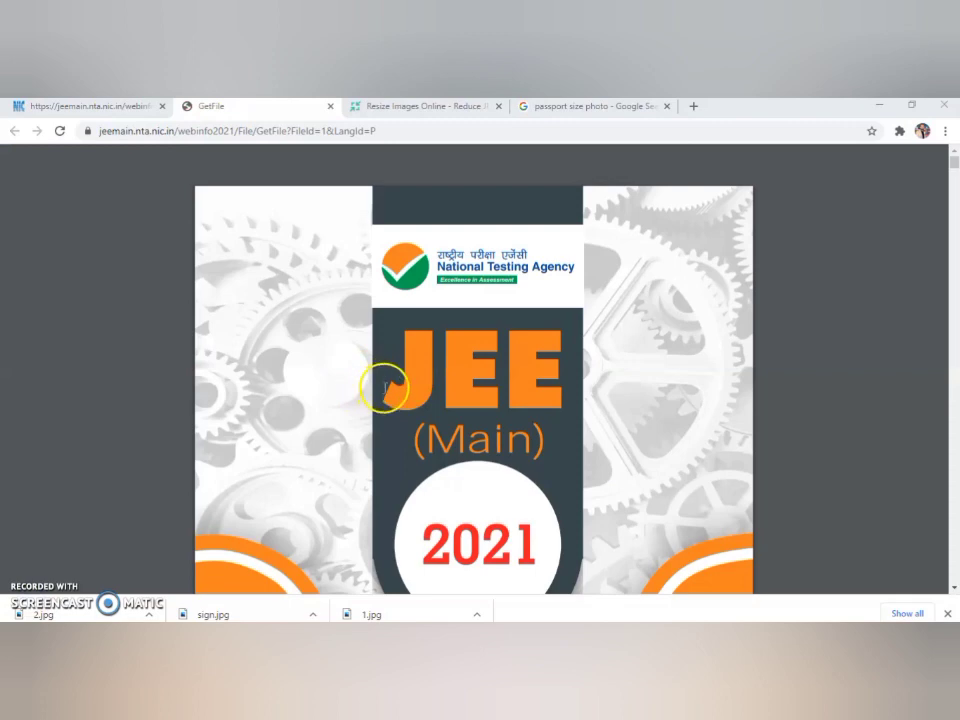
mouse_move(952, 180)
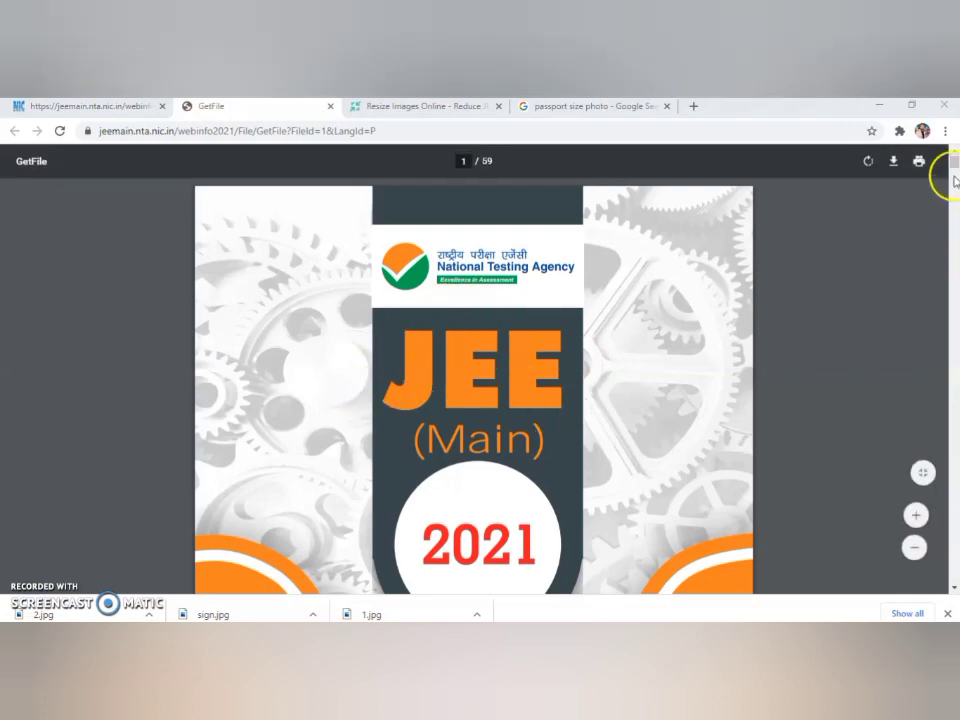
drag(952, 162, 955, 210)
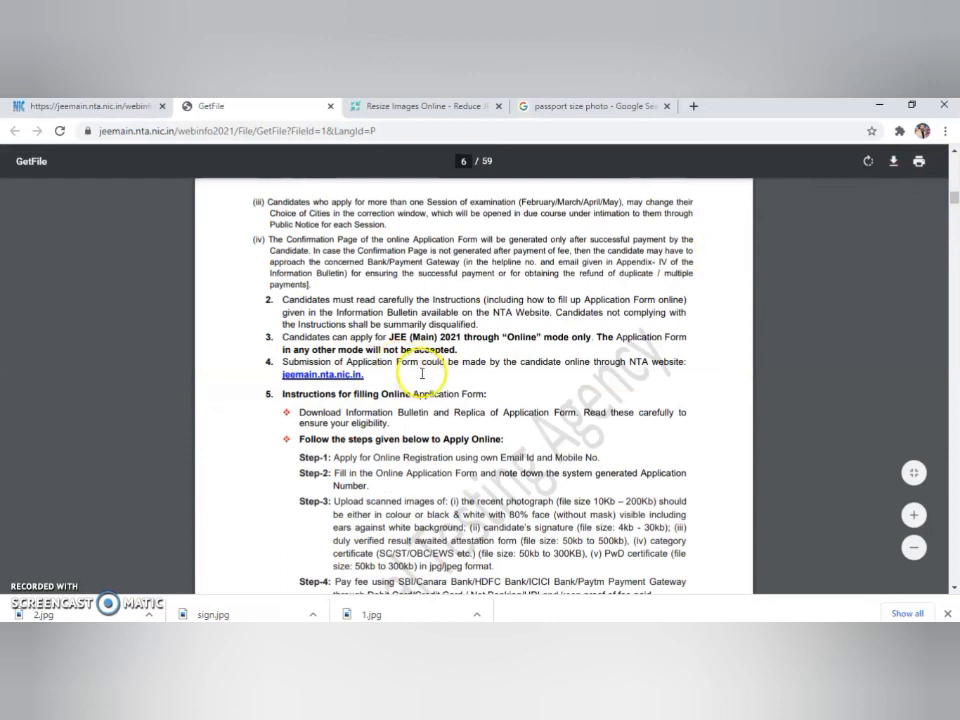